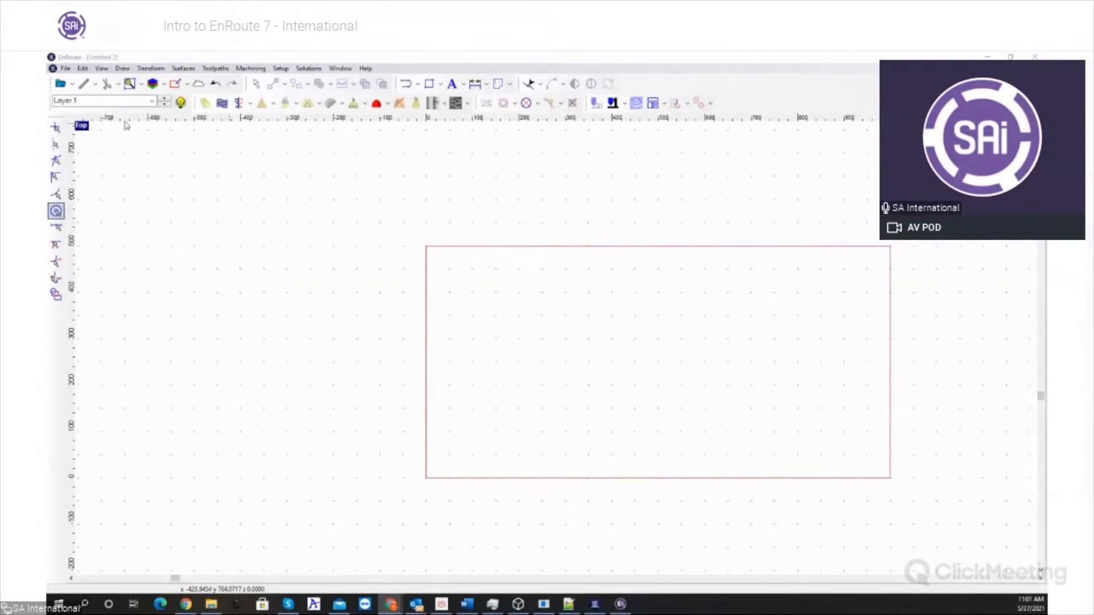
click(73, 85)
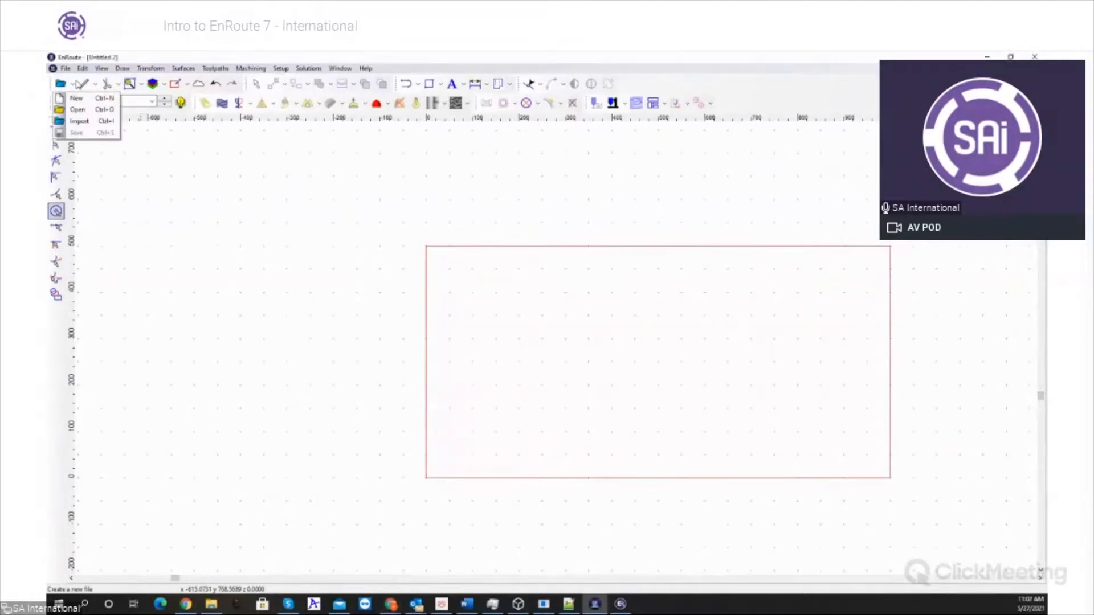
click(92, 112)
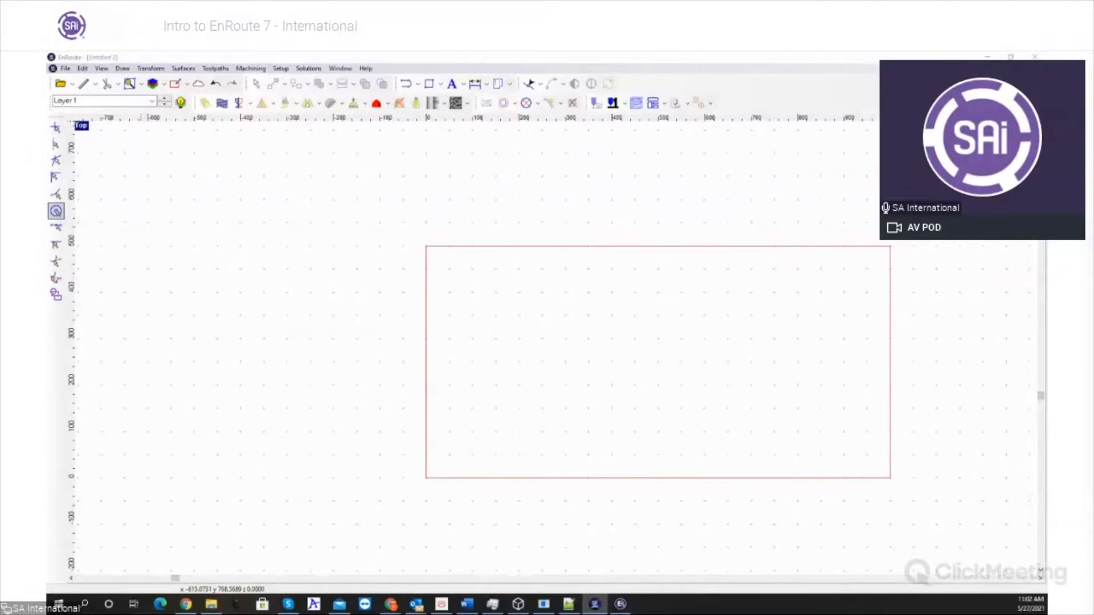
click(73, 85)
click(94, 112)
- Draw a rectangle overlapping the plate's left edge and a small circle inside the upper right half of the plate
click(440, 85)
click(447, 98)
drag(397, 257, 598, 401)
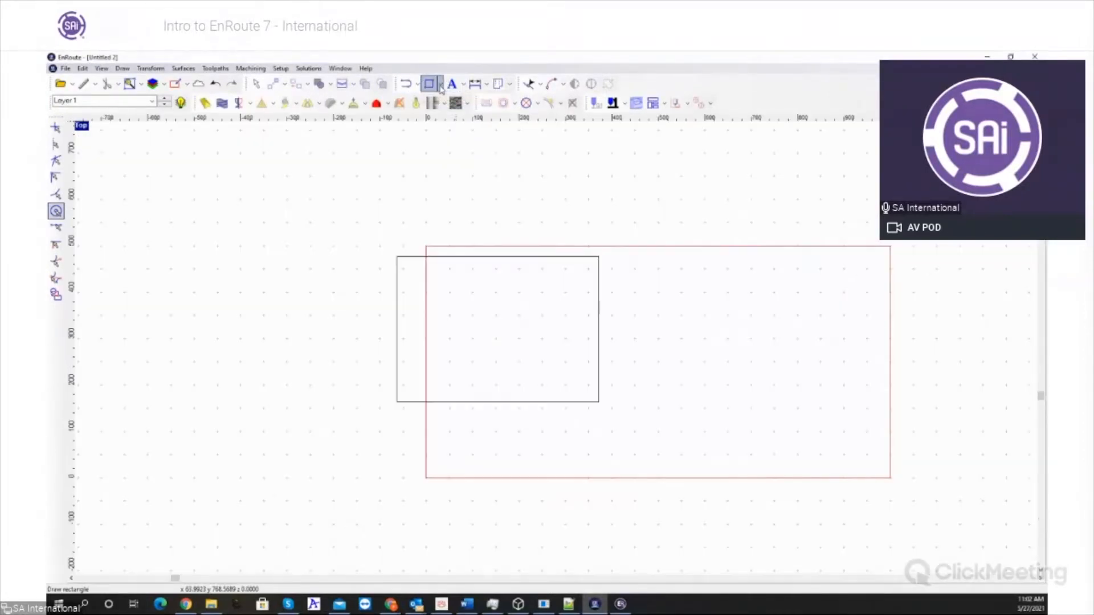
click(440, 85)
click(460, 111)
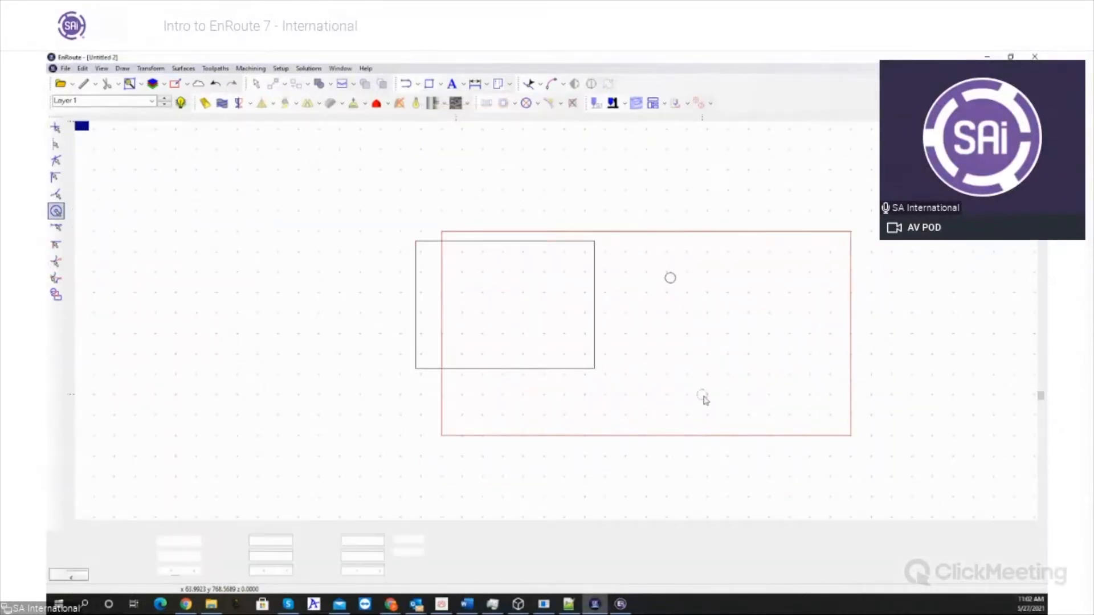
key(Escape)
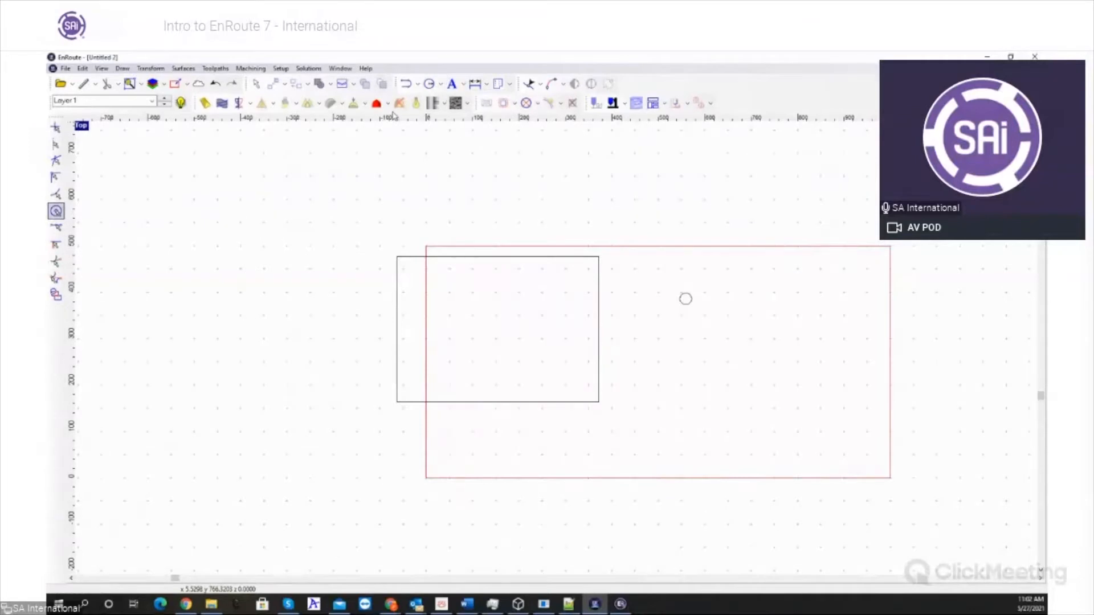
- Switch the interface setup to the Complete version of the ER6 Emulation layout
click(366, 69)
mouse_move(433, 102)
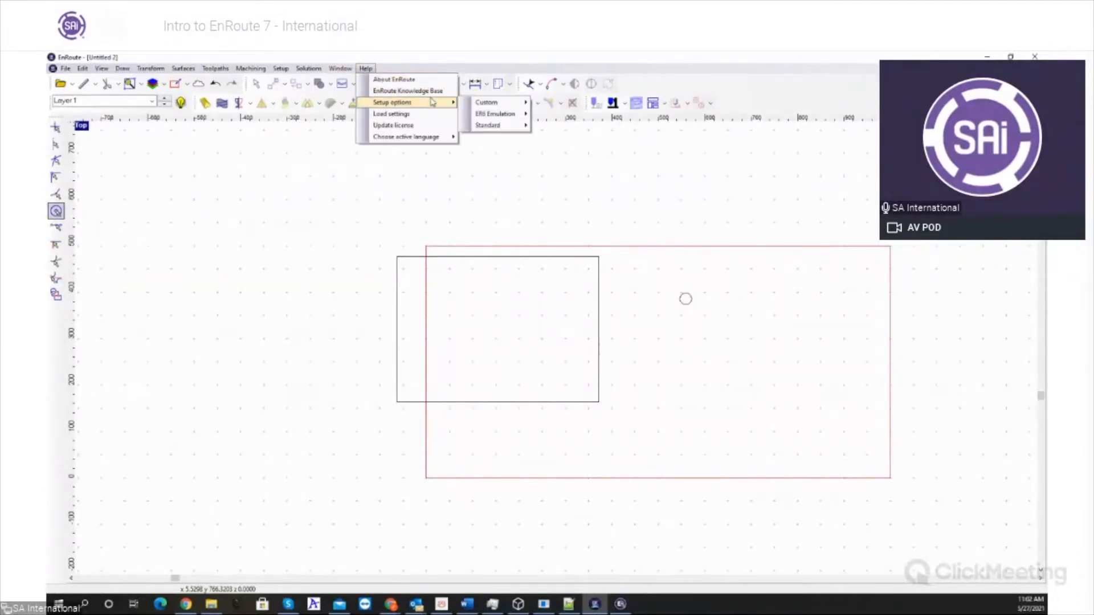
mouse_move(479, 103)
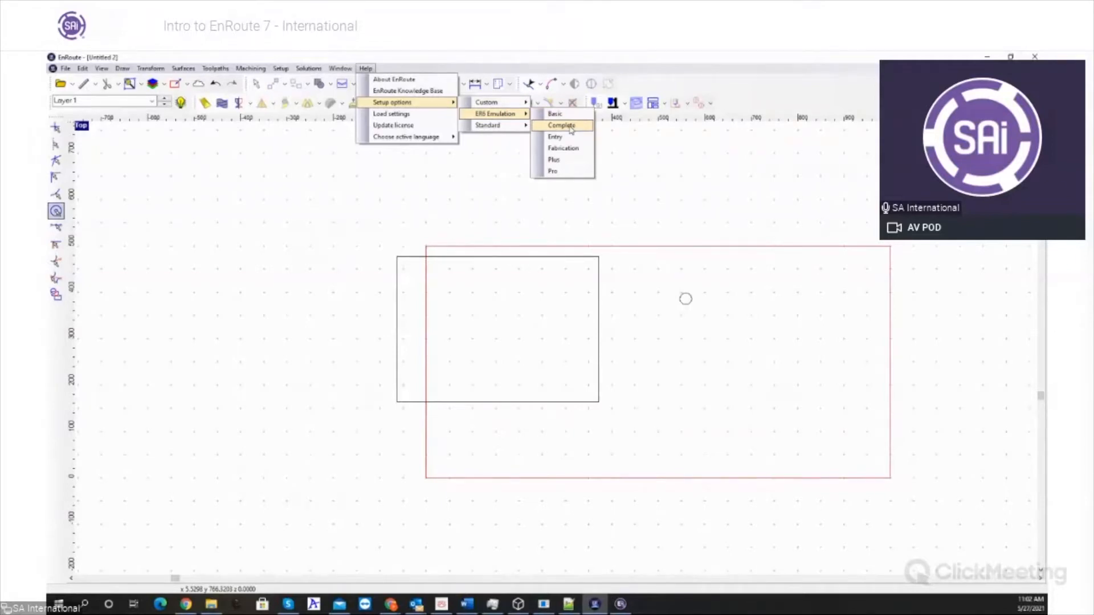
click(570, 129)
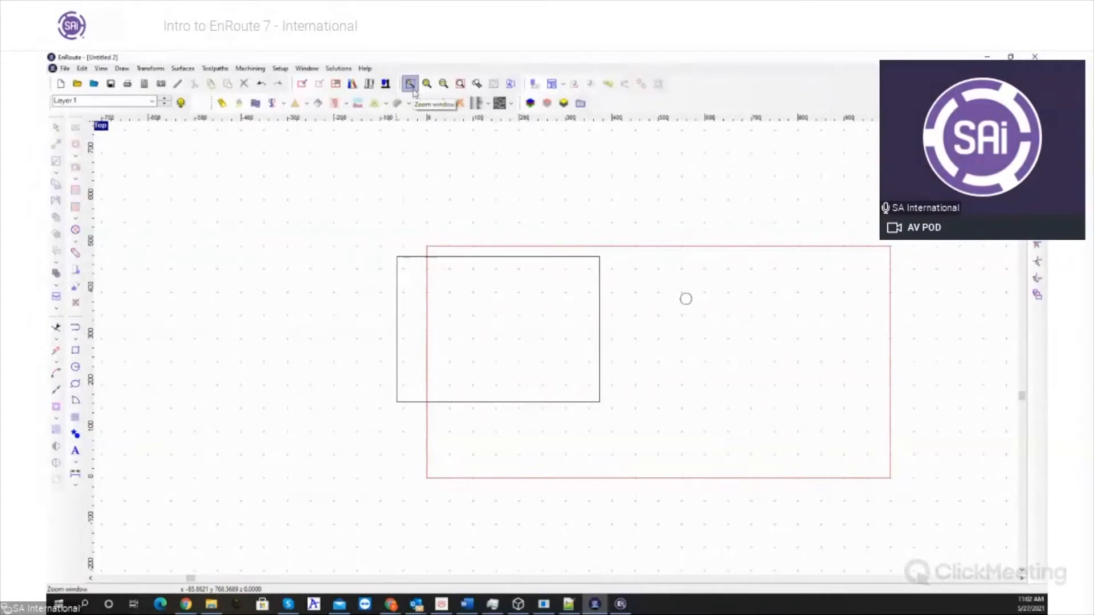
- Switch the interface setup to the Complete version of the Standard layout
click(365, 69)
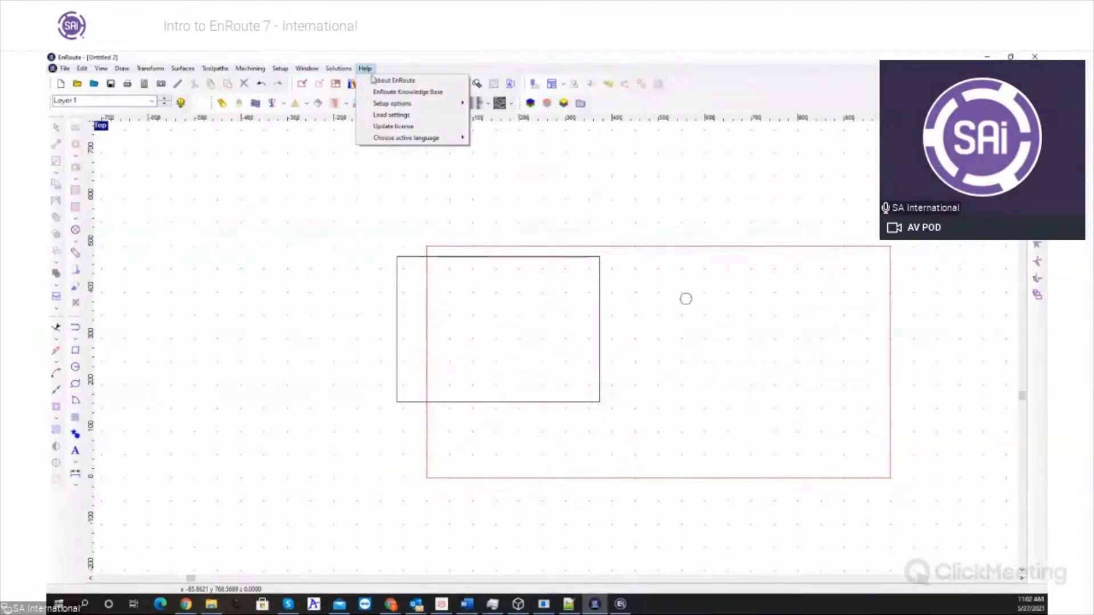
mouse_move(513, 113)
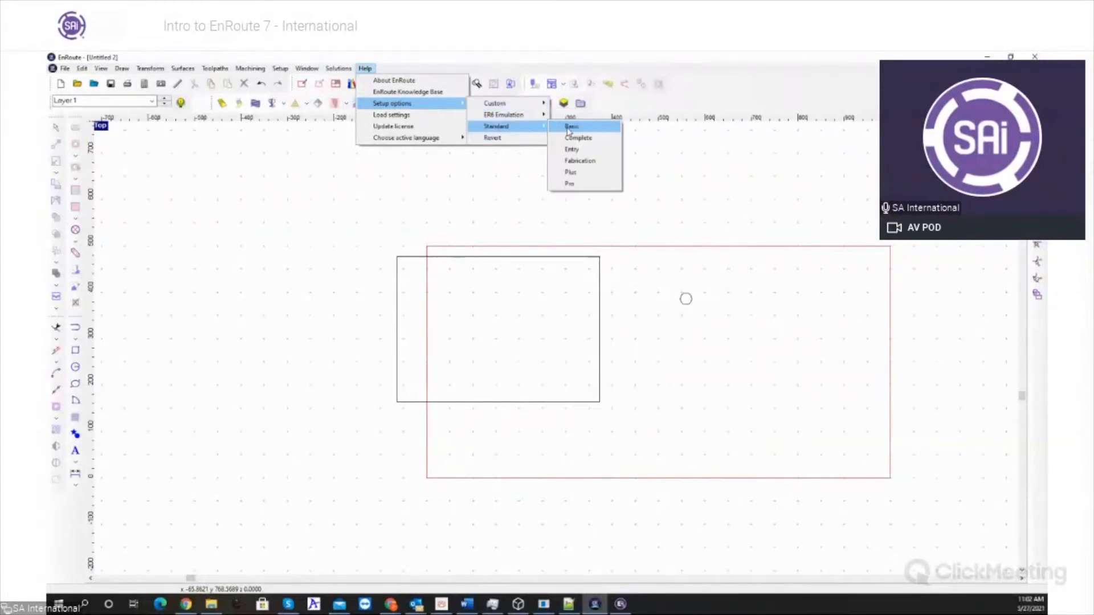
click(580, 138)
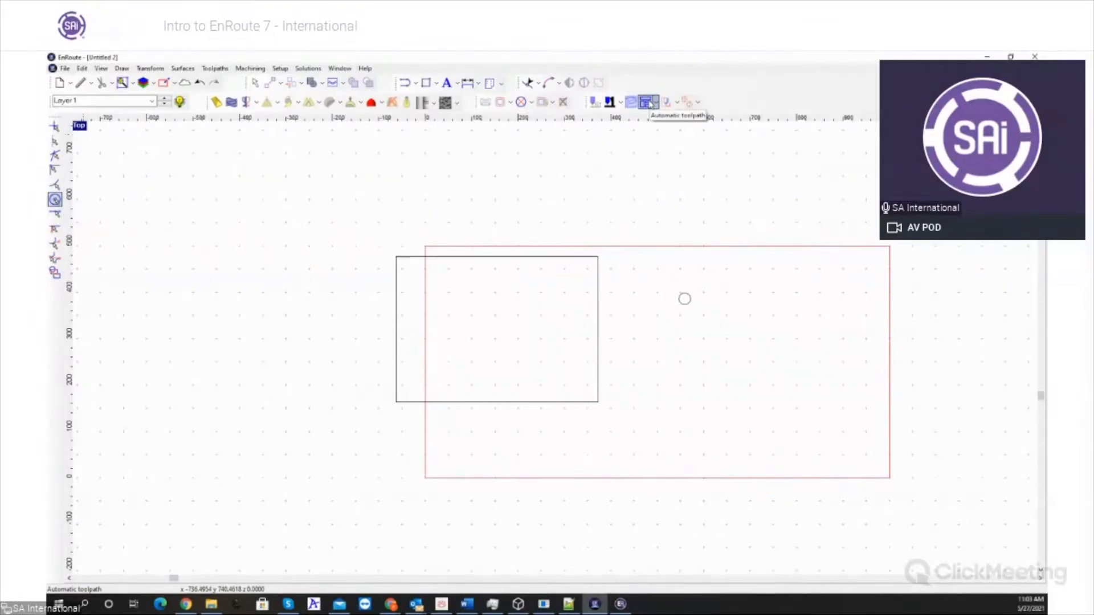
- Start the Automatic toolpath setup and set its design application to No active application
click(648, 104)
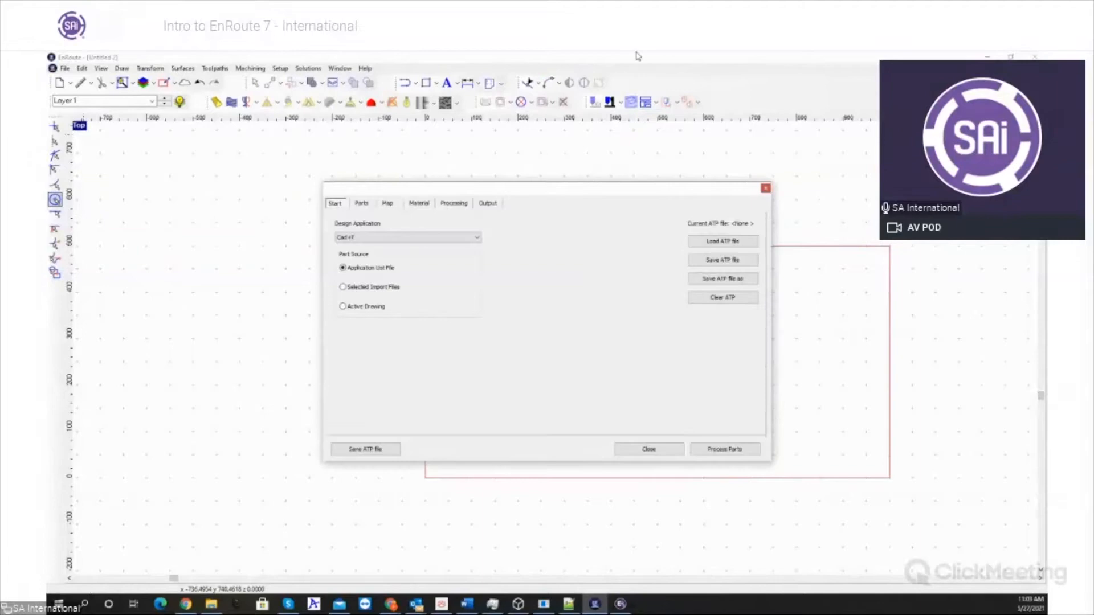
click(393, 237)
scroll(398, 263, up, 2)
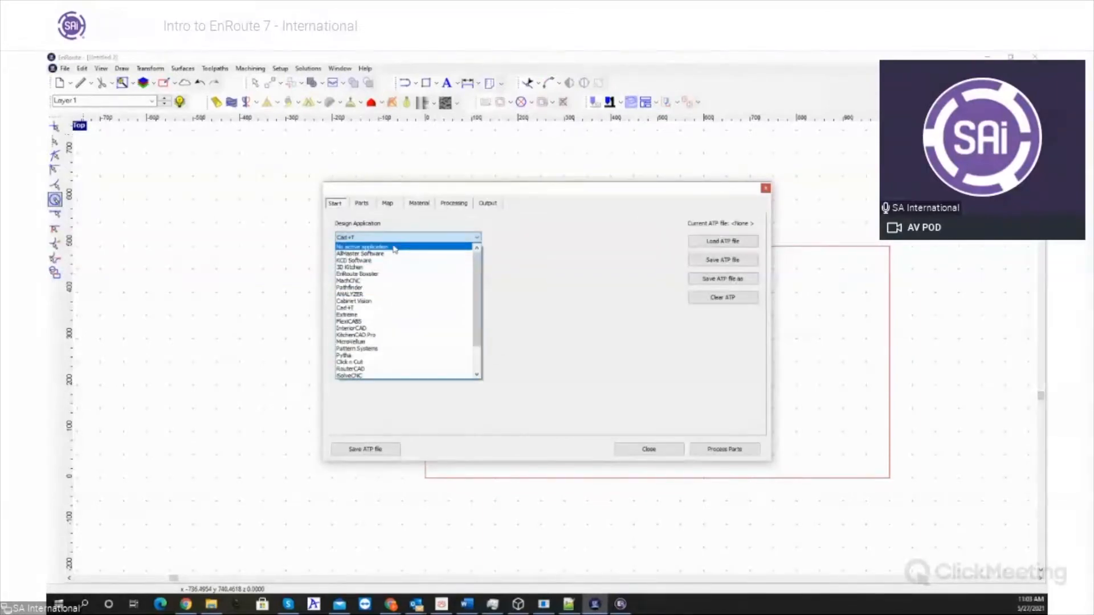
click(393, 247)
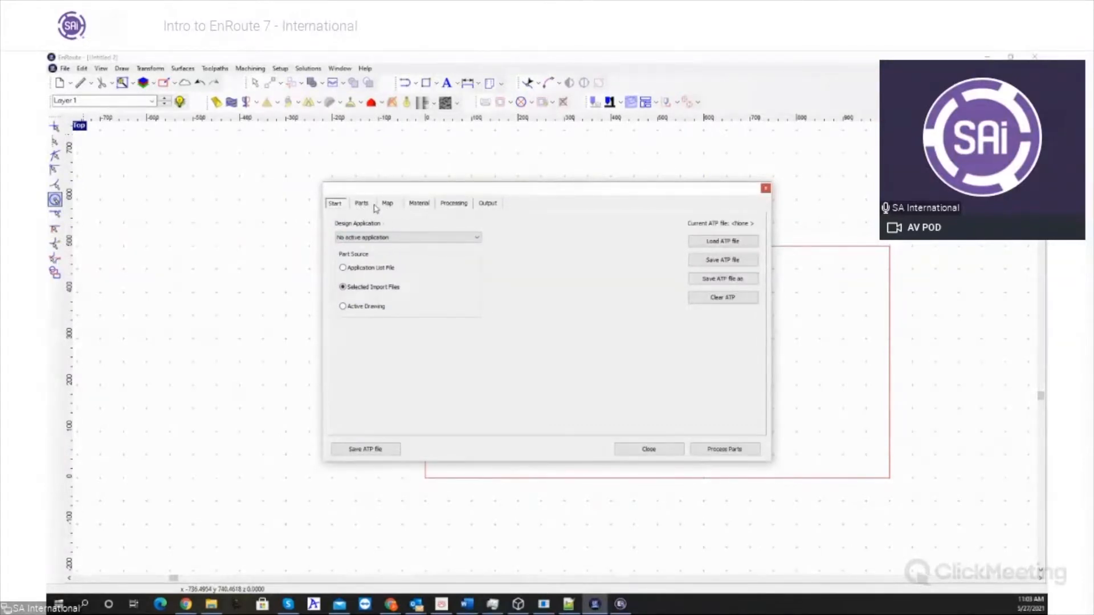
- Look over the sections of the automatic toolpath setup and the list of supported design applications
click(422, 205)
click(388, 204)
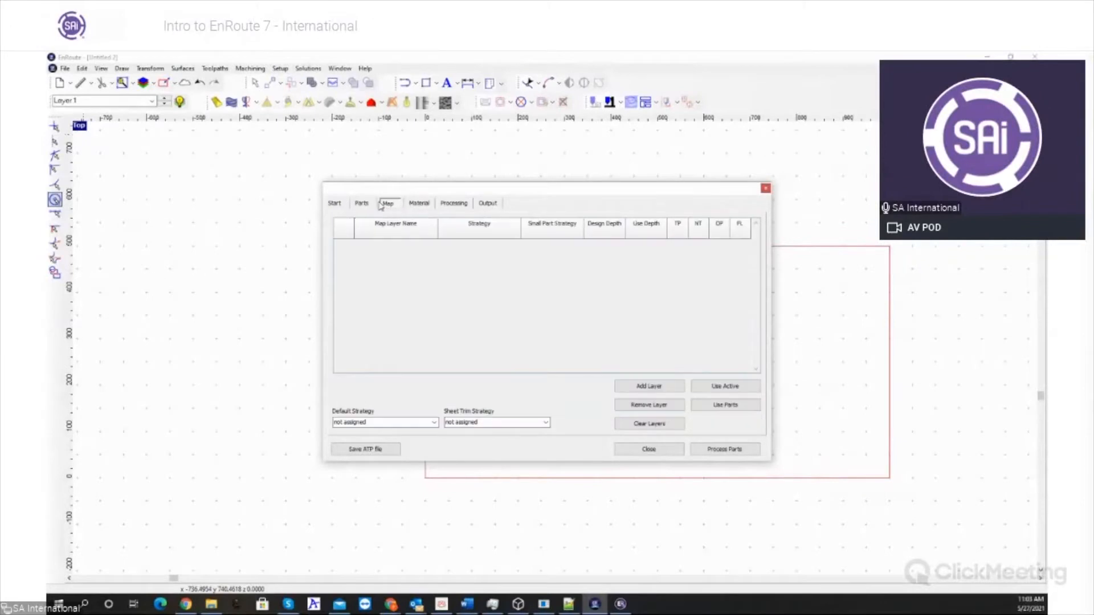
click(453, 204)
click(483, 203)
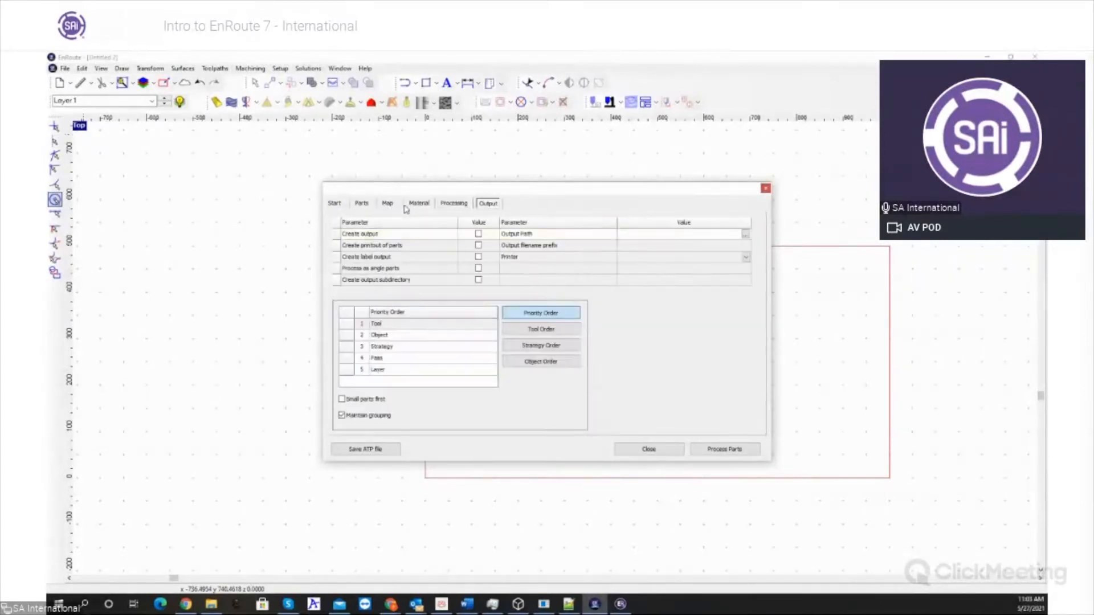
click(371, 203)
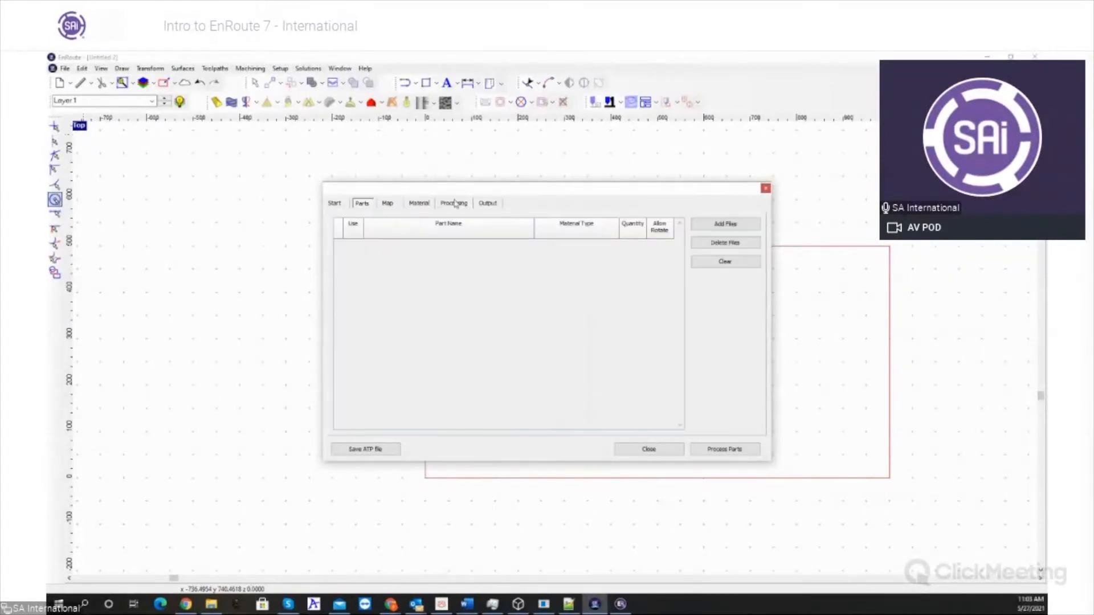
click(336, 206)
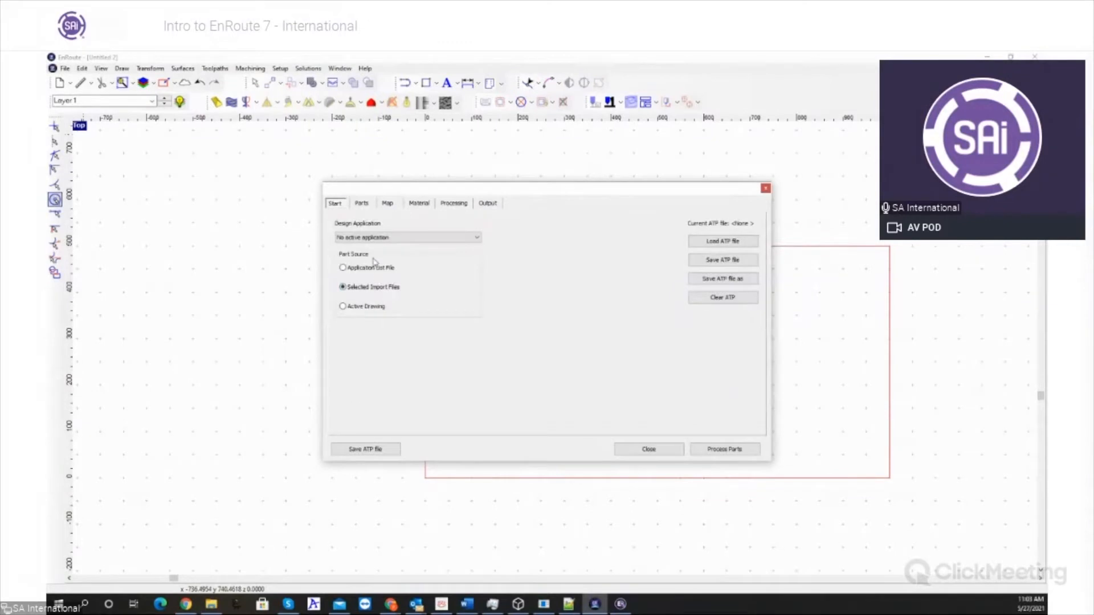
click(393, 241)
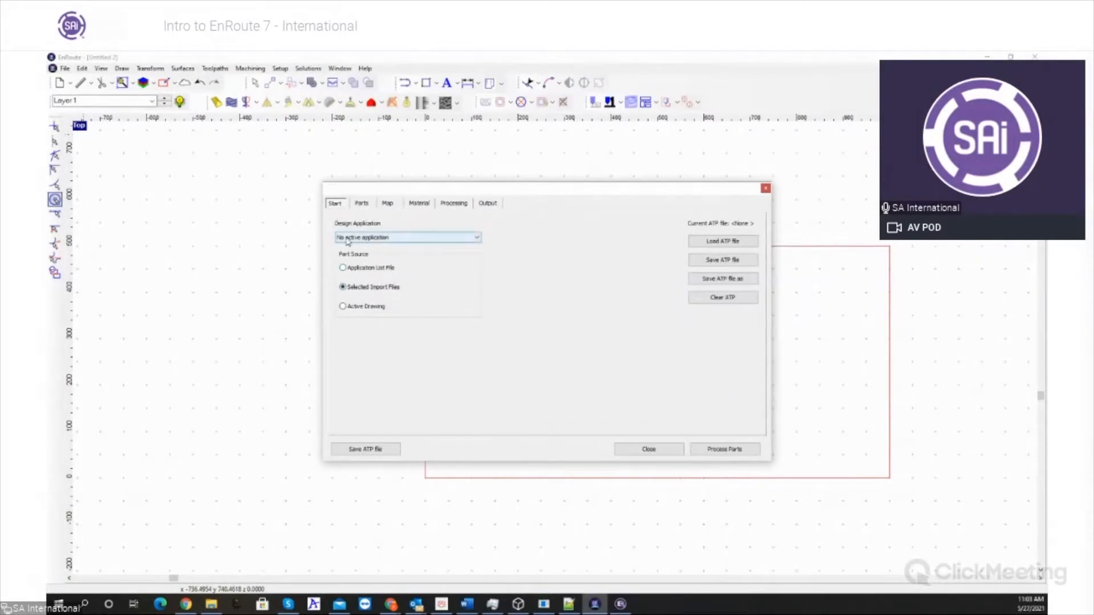
click(388, 237)
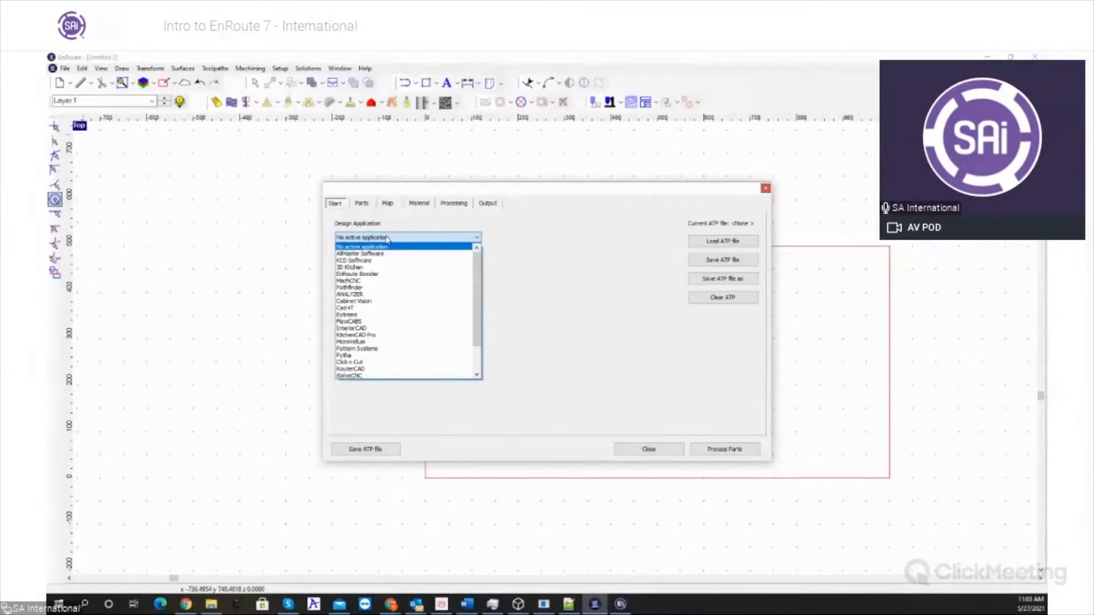
click(389, 240)
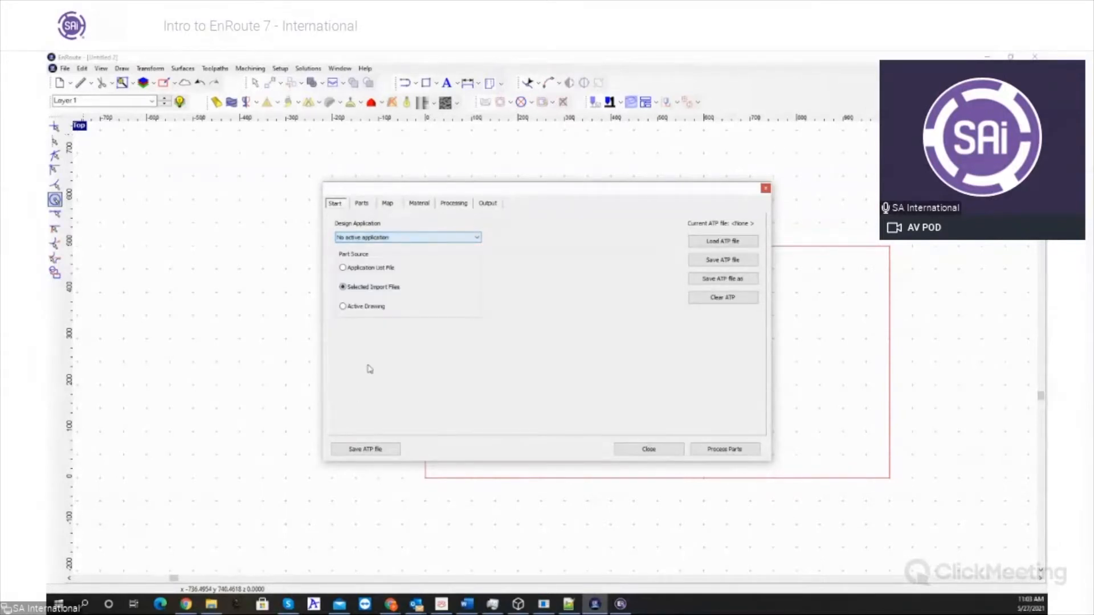
- Examine the Parts, Map, Material, Processing and Output settings of the automatic toolpath in order
click(361, 204)
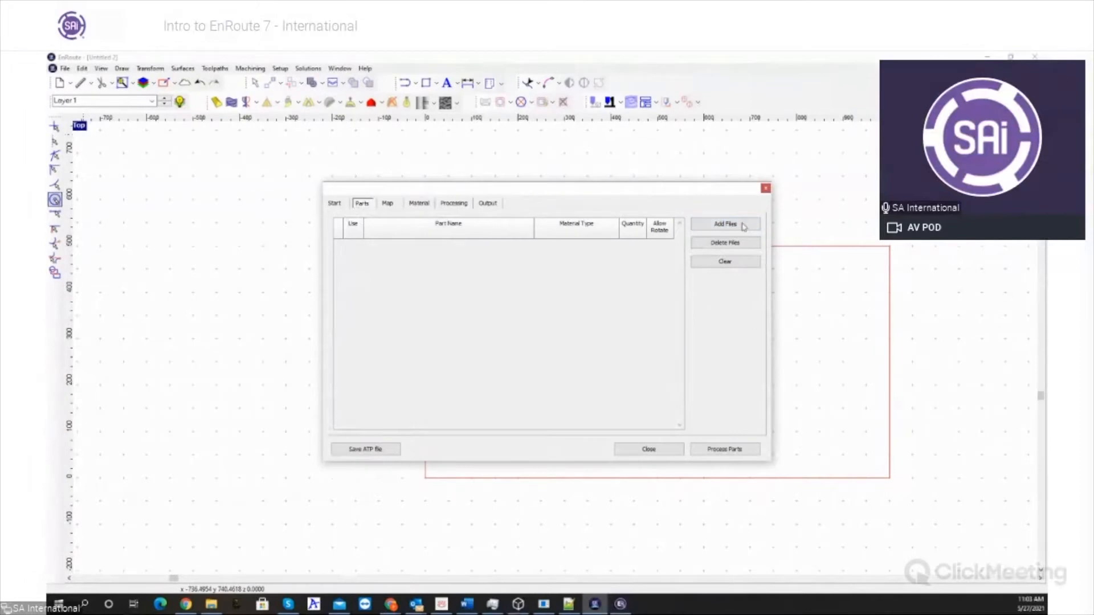
click(388, 206)
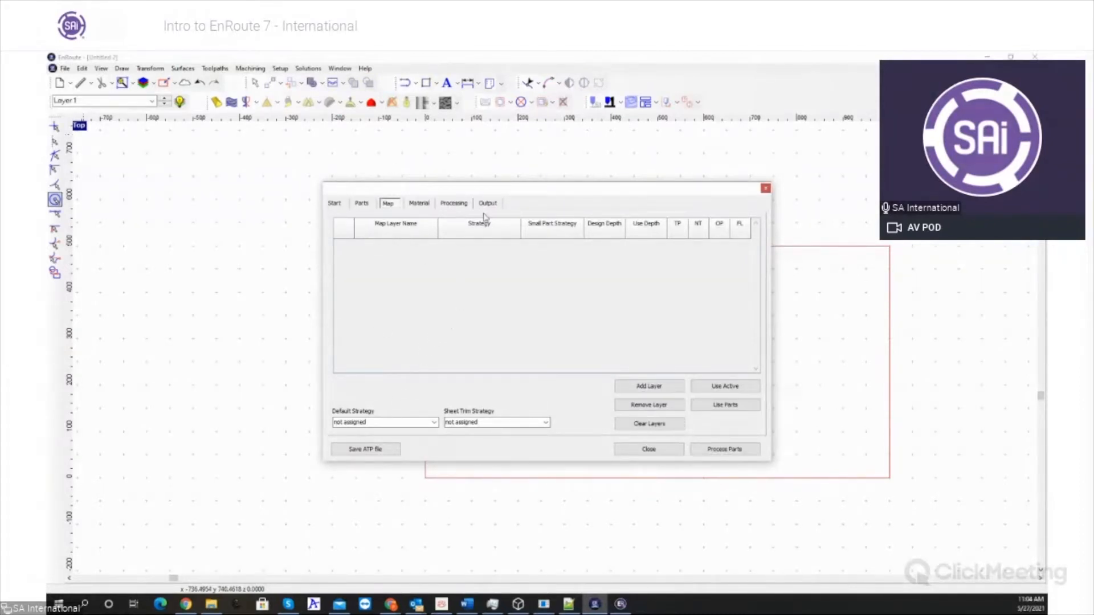
click(484, 422)
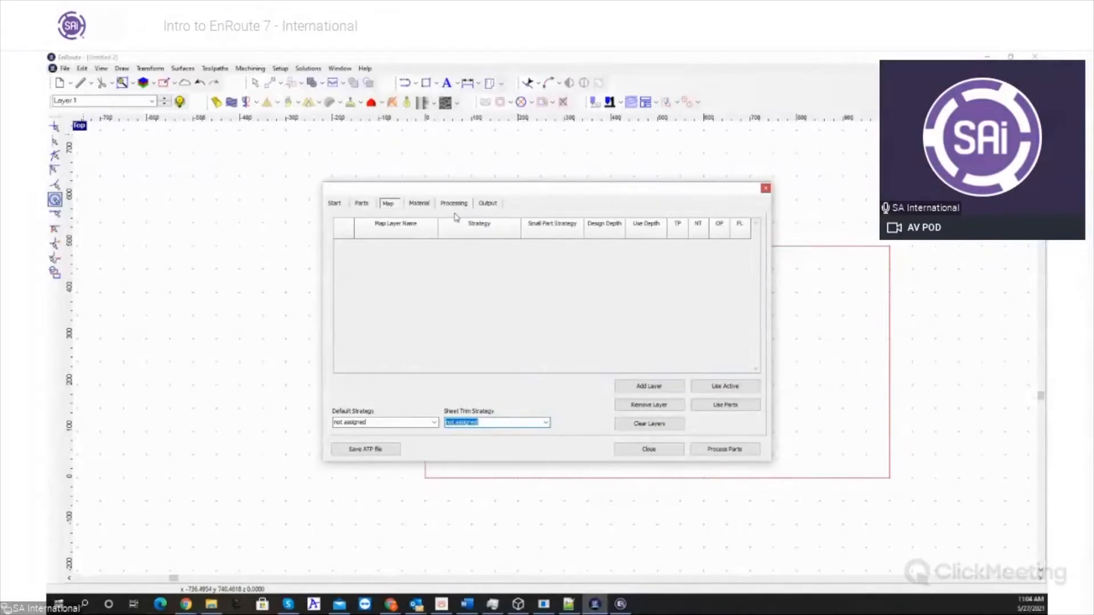
click(417, 205)
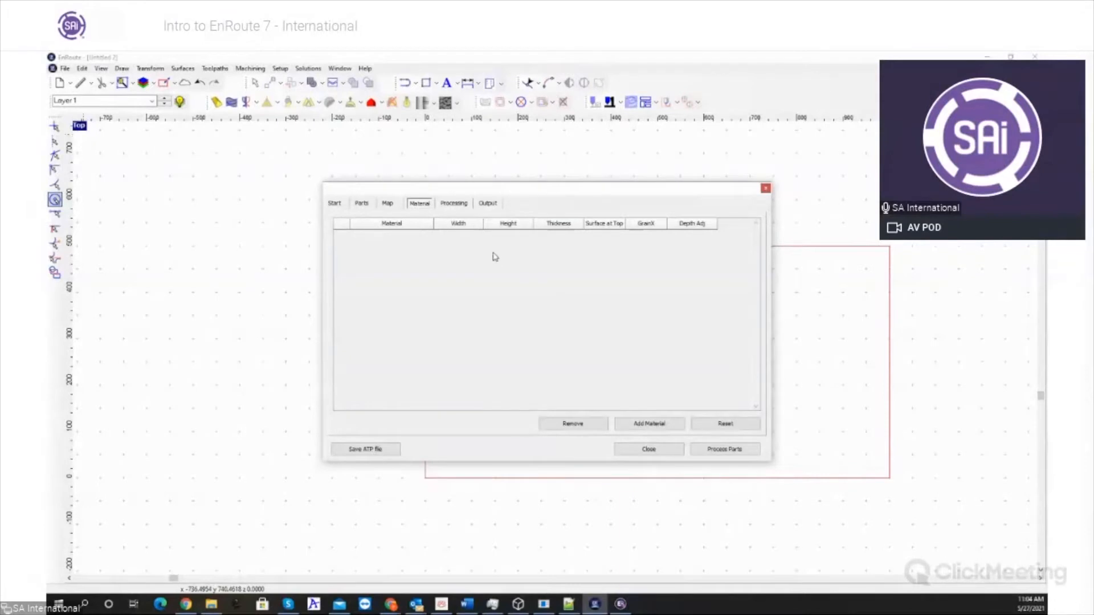
click(452, 204)
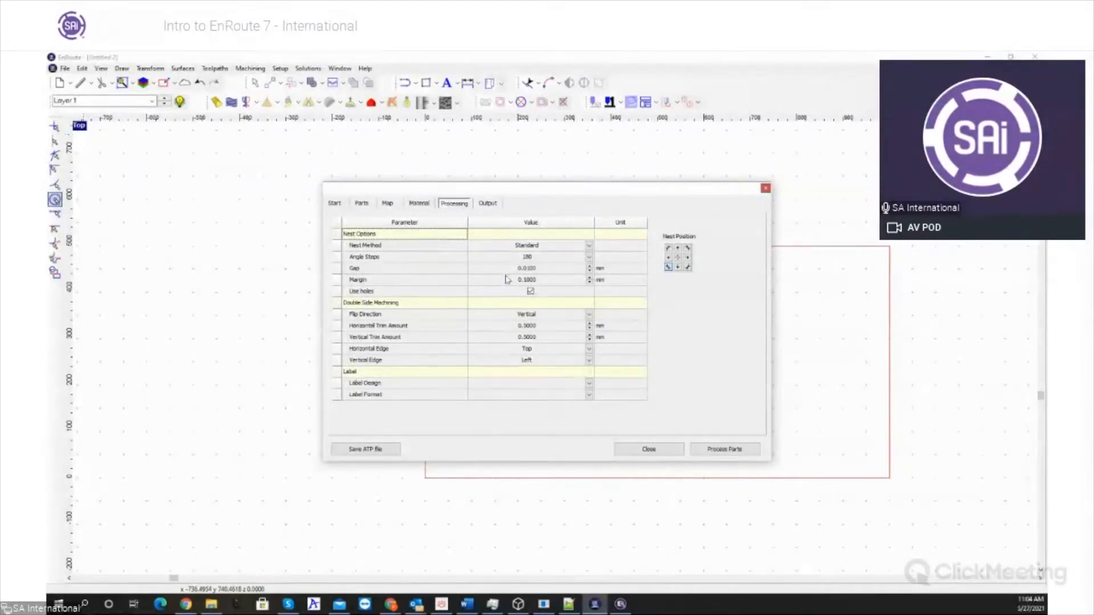
click(485, 204)
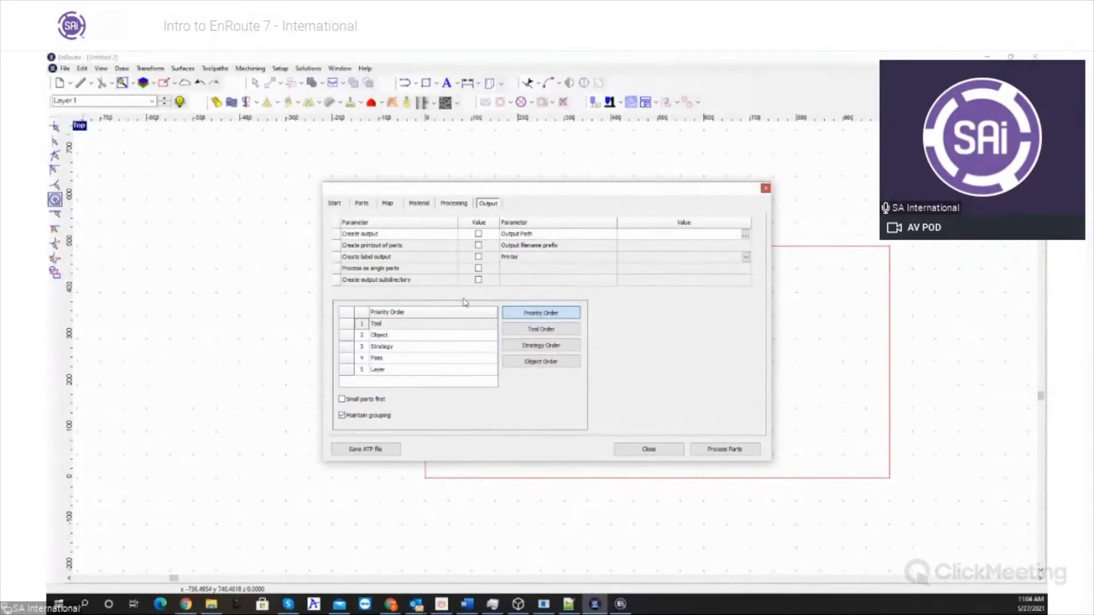
- Enable Create output, review the output ordering options, and close the automatic toolpath setup without saving its parameters
click(479, 234)
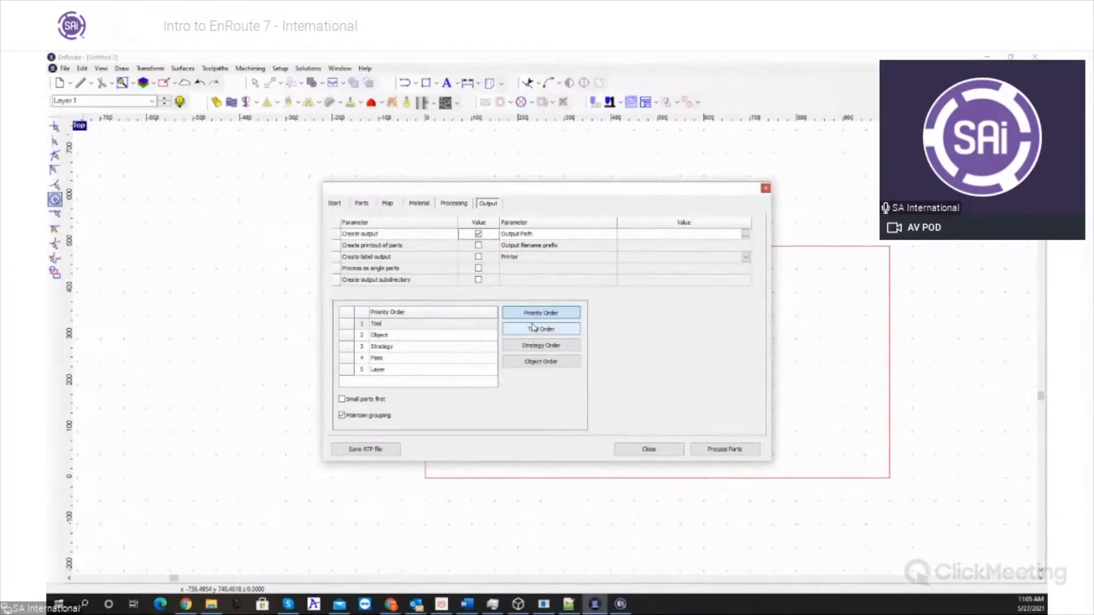
click(395, 311)
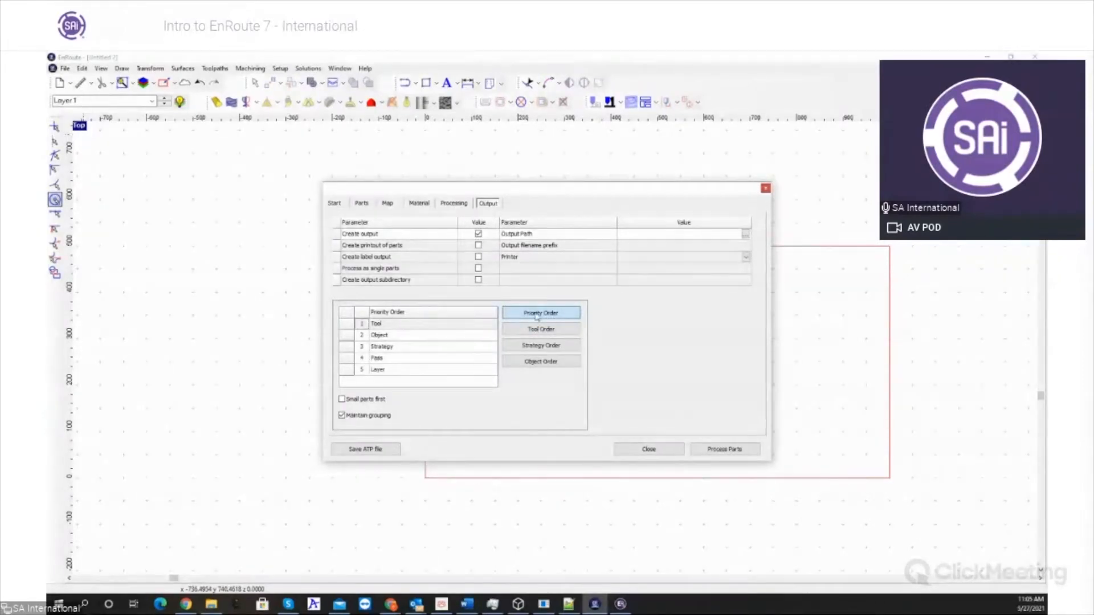
click(547, 345)
click(550, 315)
click(643, 447)
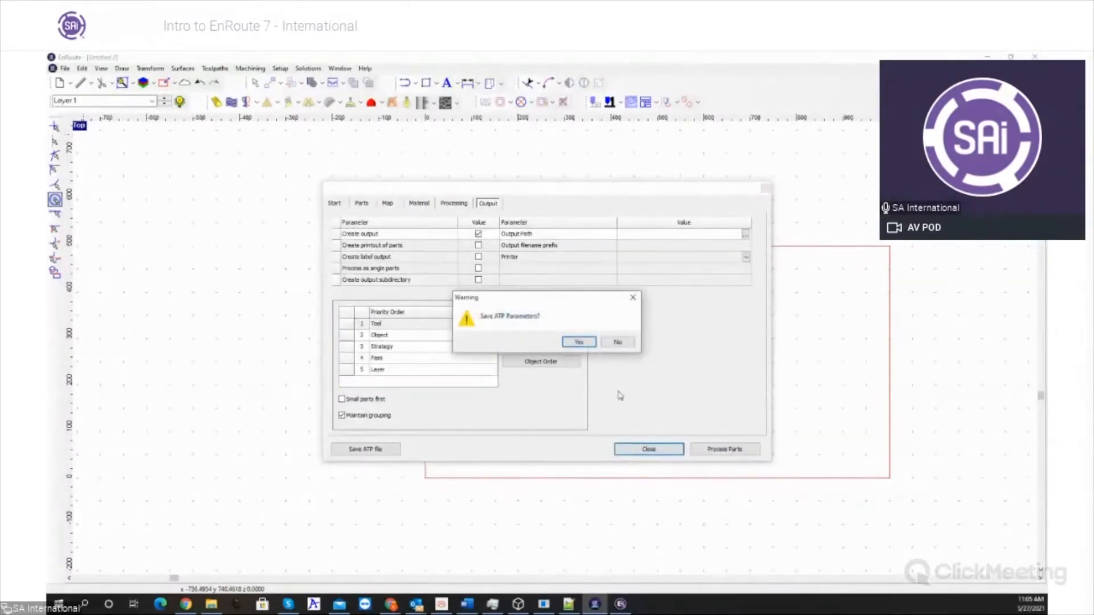
click(624, 344)
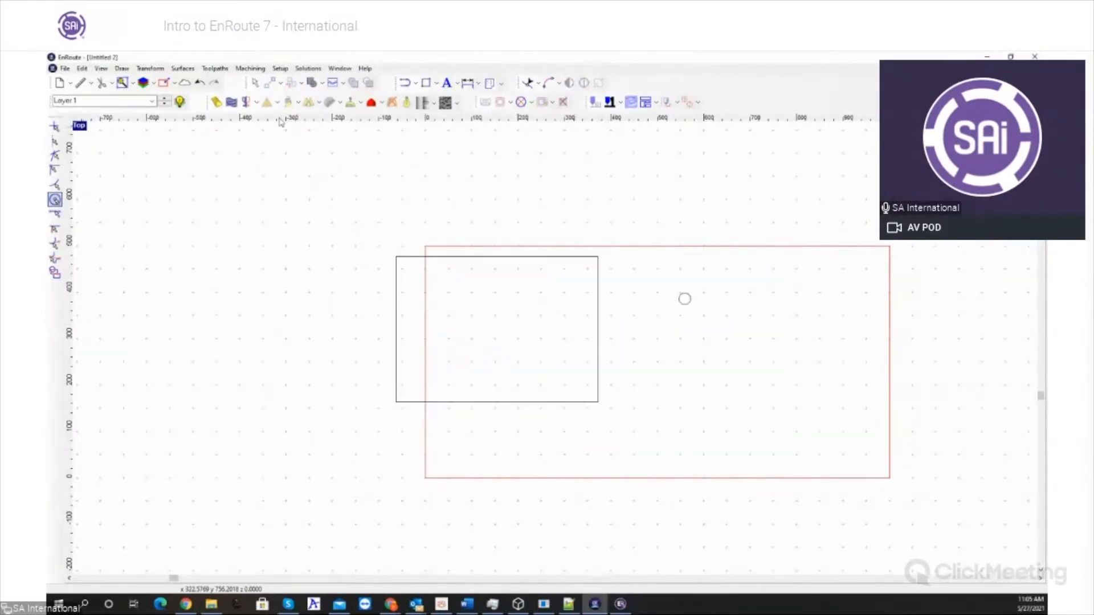
- Delete the rectangle and the circle from the drawing
key(ctrl+a)
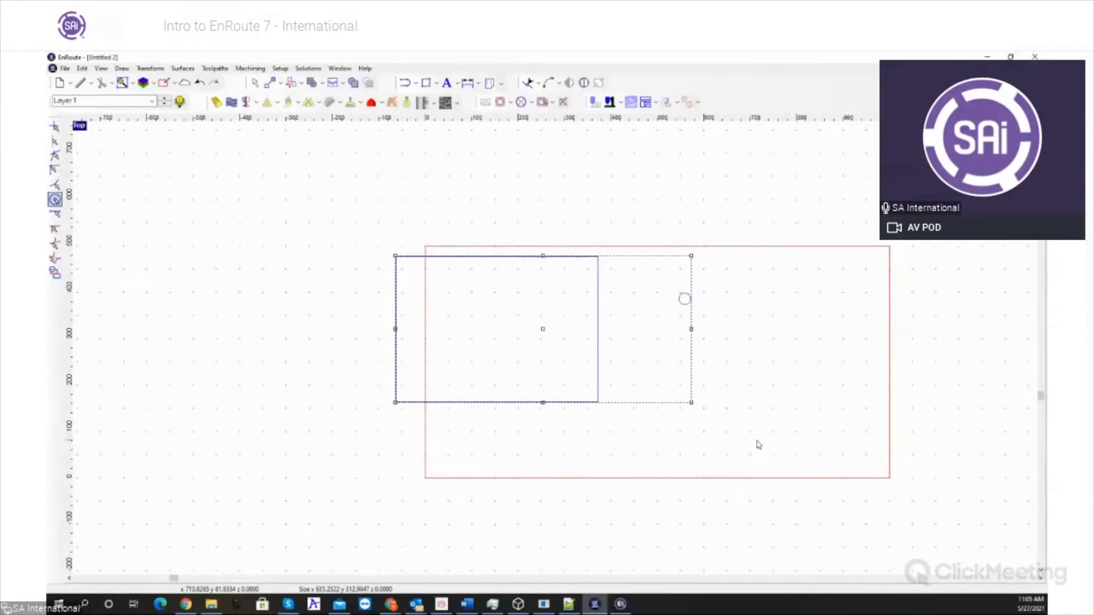
key(Delete)
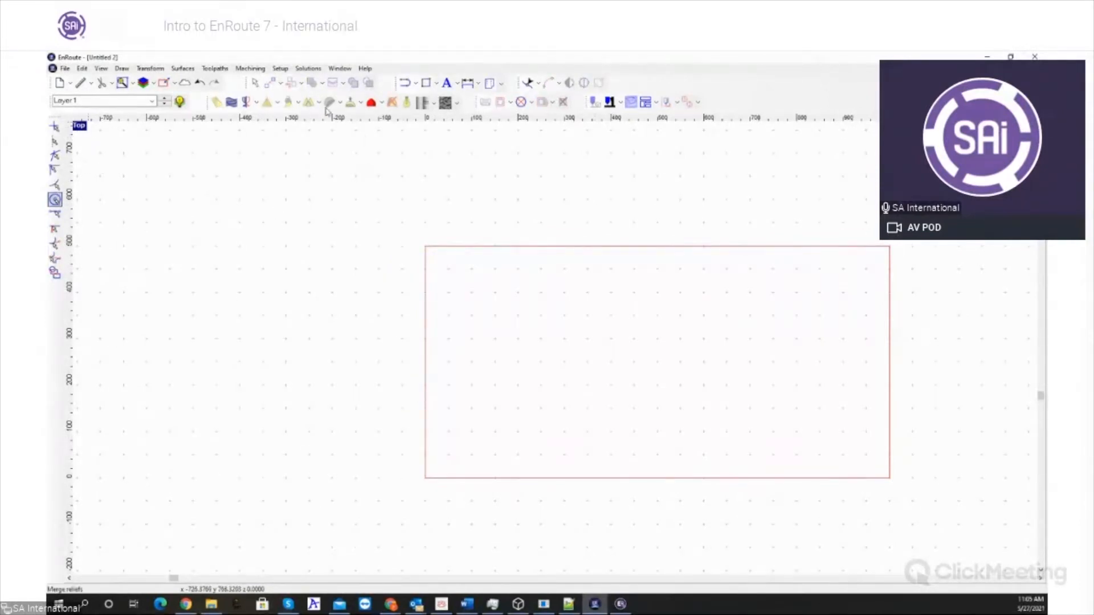
- Draw a short diagonal line sloping down to the right in the upper left part of the plate
click(412, 86)
click(490, 271)
click(547, 332)
key(Escape)
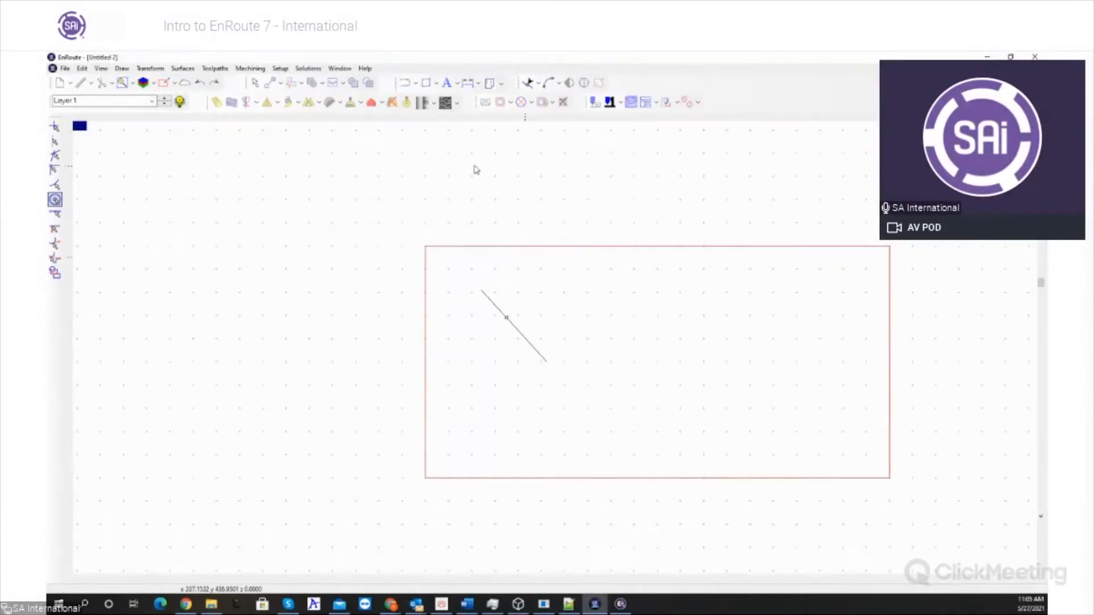
- Draw a closed freeform curved contour in the left half of the plate, overlapping the lower end of the diagonal line
click(416, 83)
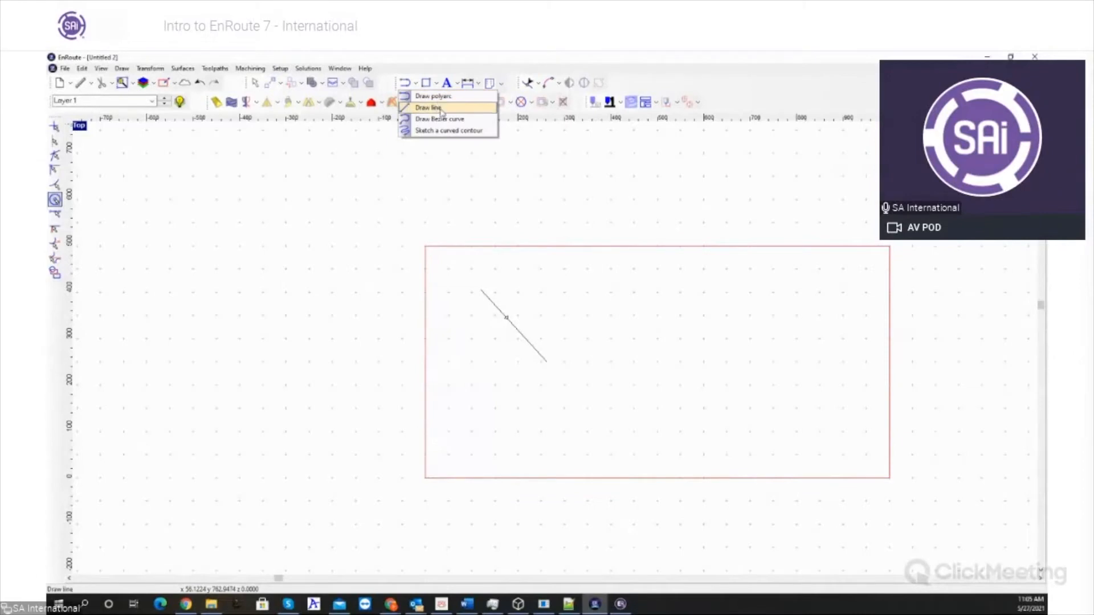
click(448, 124)
drag(564, 323, 590, 338)
drag(592, 376, 591, 389)
mouse_move(523, 397)
mouse_down()
mouse_move(539, 434)
mouse_move(486, 366)
mouse_move(558, 325)
mouse_up()
click(564, 458)
click(559, 325)
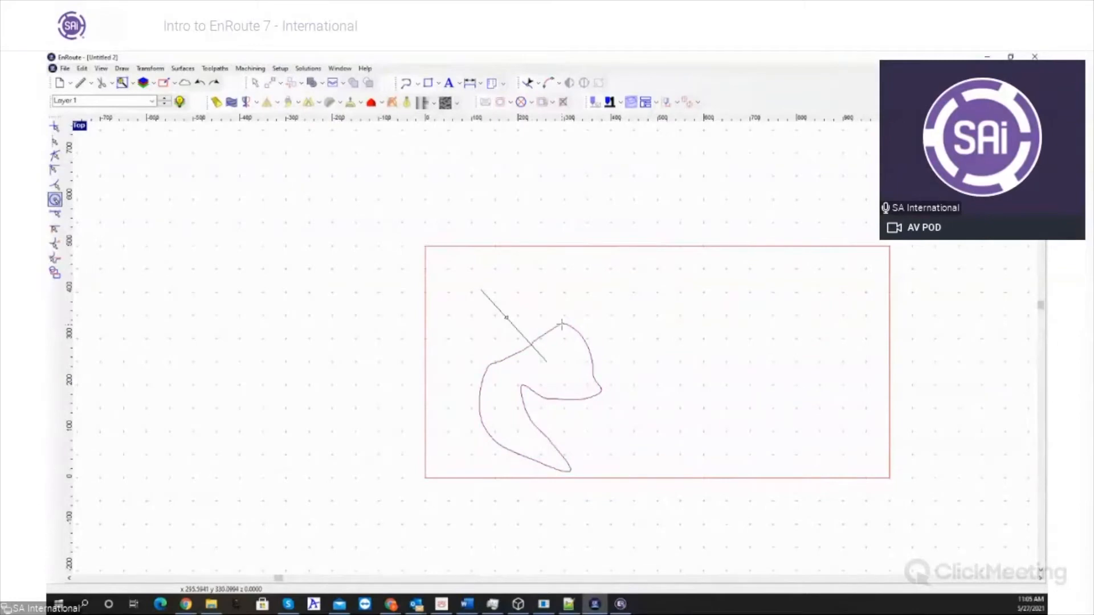
- Create a mesh from the closed curved contour with a height of 10, previewing it before applying
right_click(585, 364)
click(585, 341)
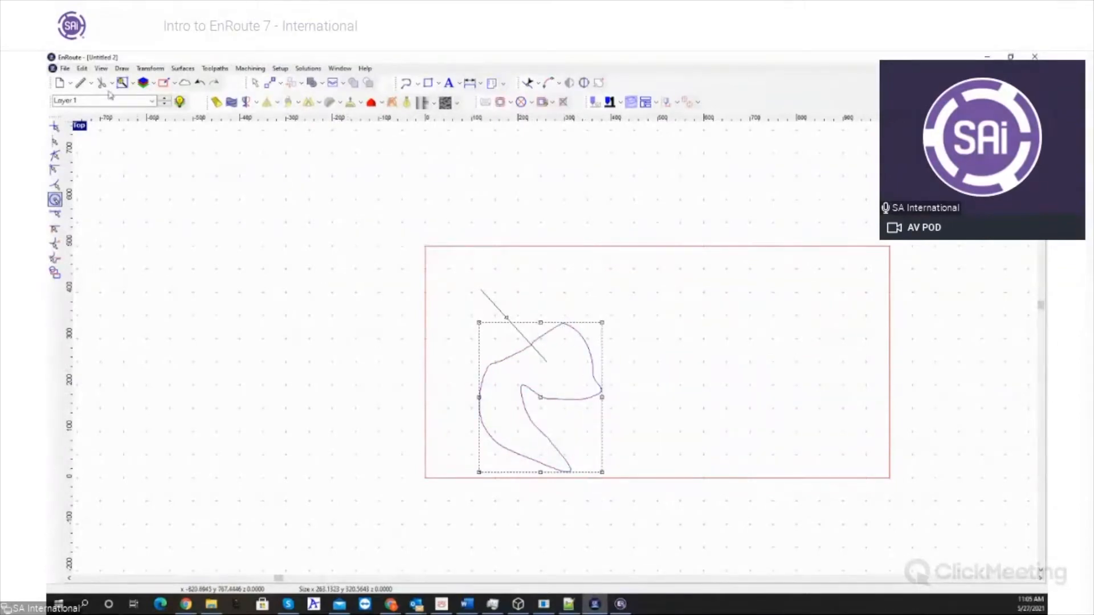
click(381, 104)
click(395, 117)
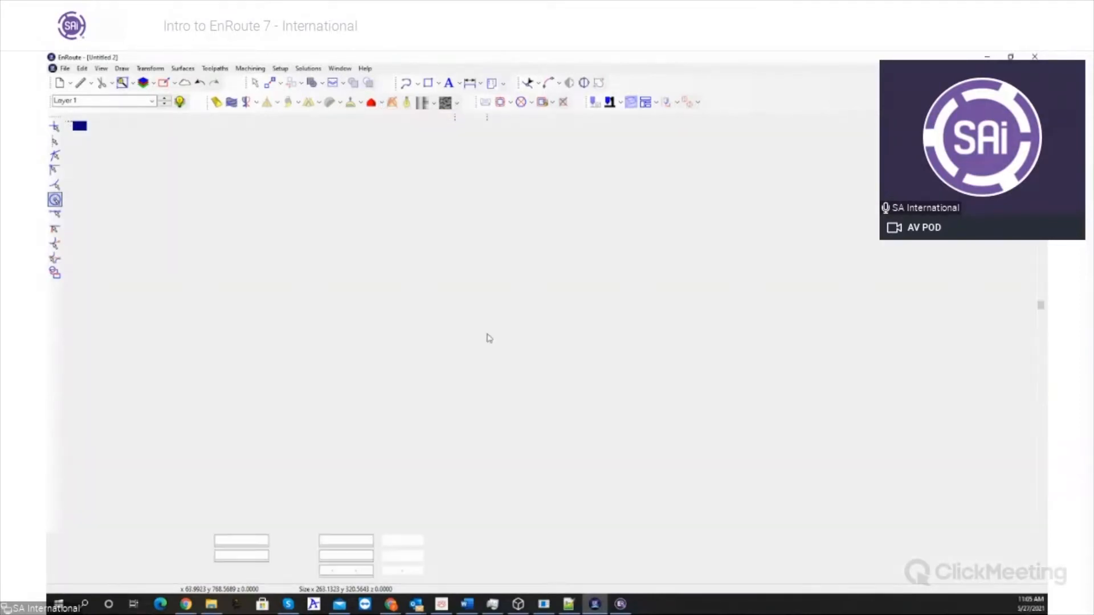
drag(342, 542, 318, 540)
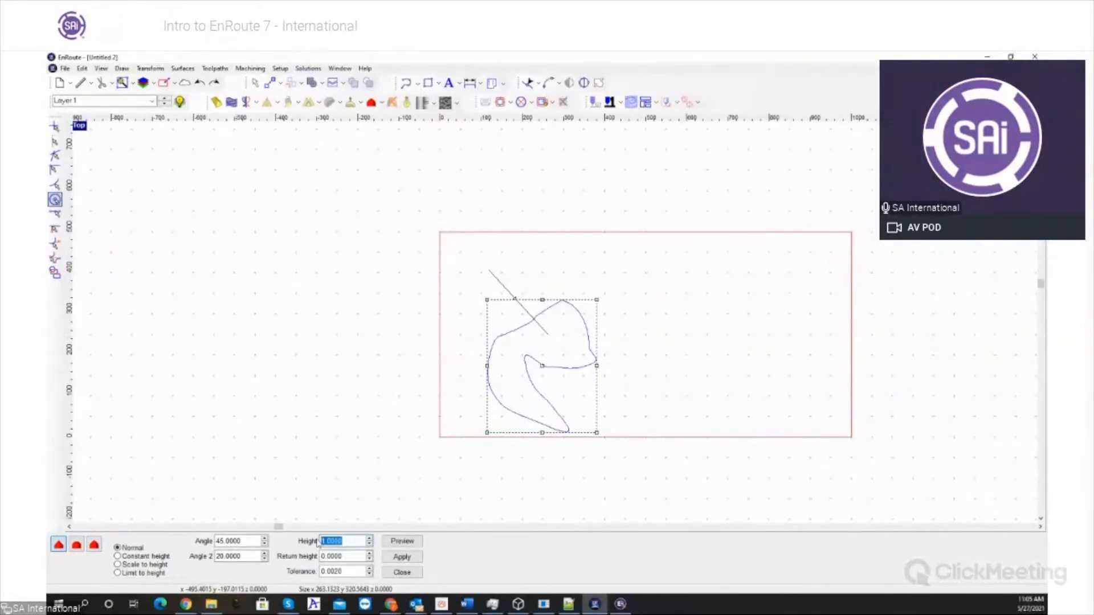
text(1)
click(402, 541)
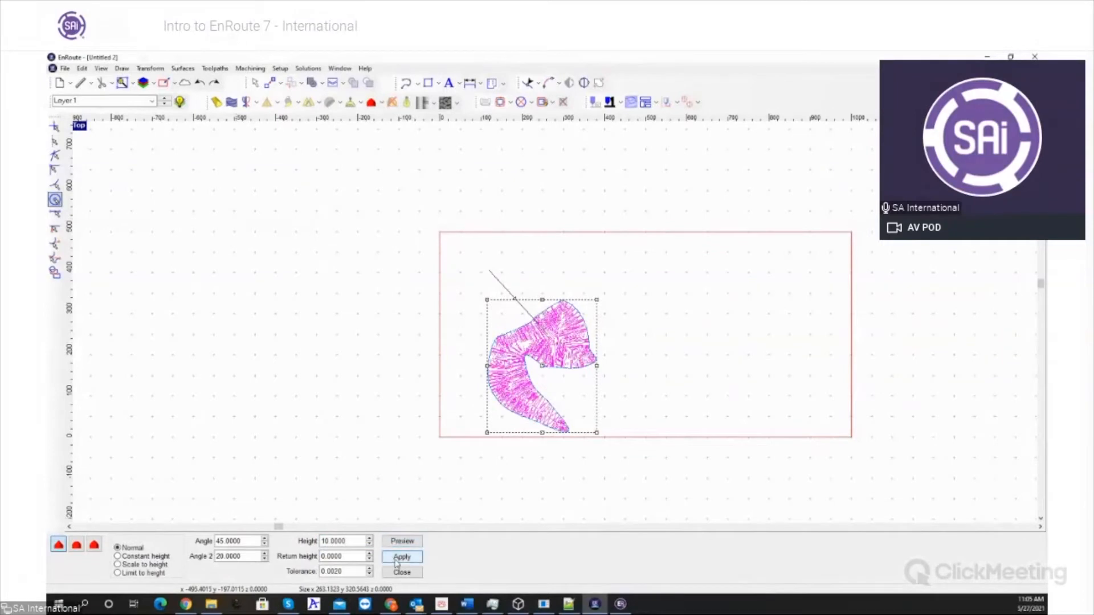
click(401, 557)
click(403, 572)
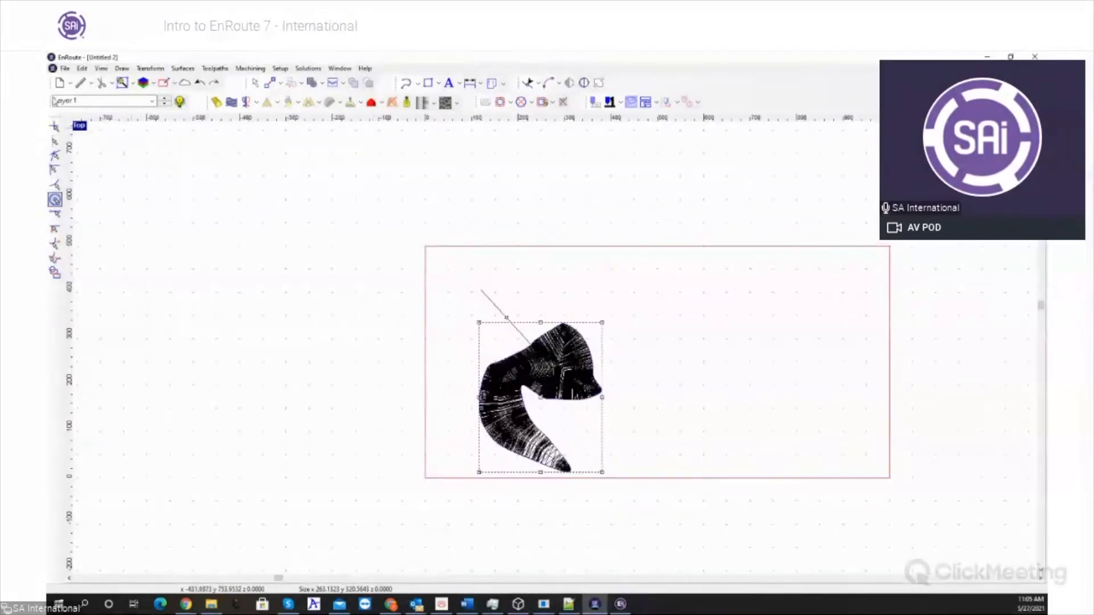
- Display the shaded mesh in the four-view layout to examine its relief, and return to the full-size top view
double_click(81, 126)
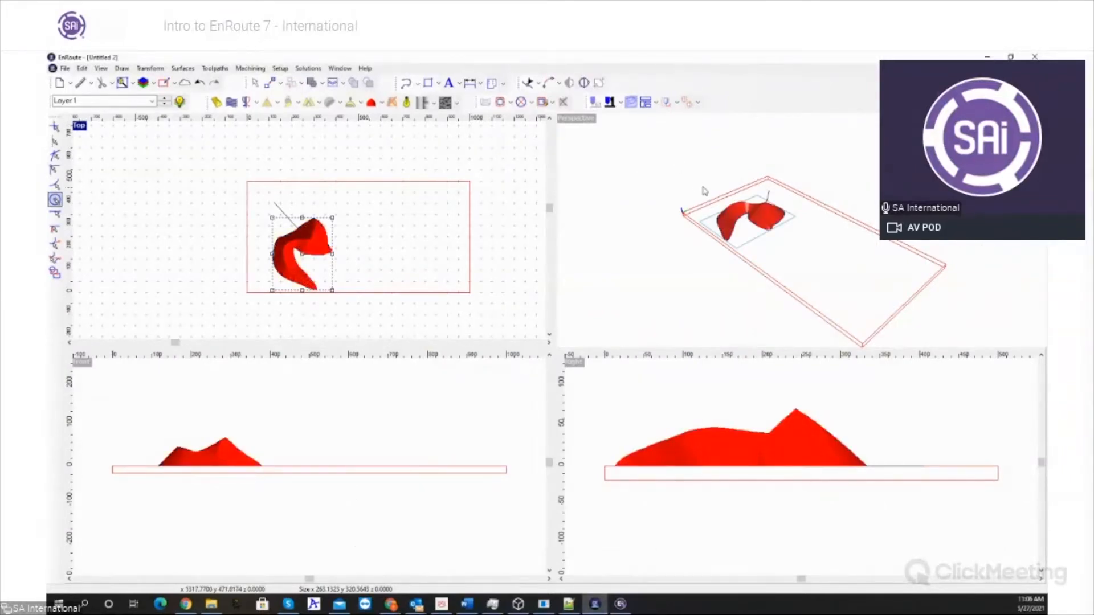
click(84, 131)
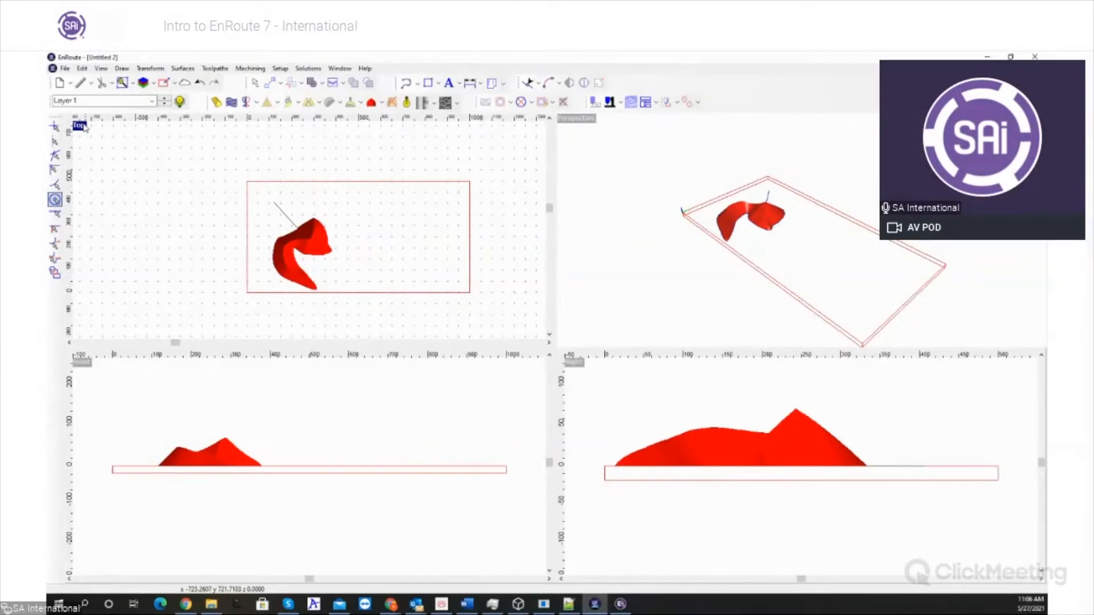
double_click(85, 126)
- Export the curved mesh as a Stereolithograph (STL) file named 777
click(557, 366)
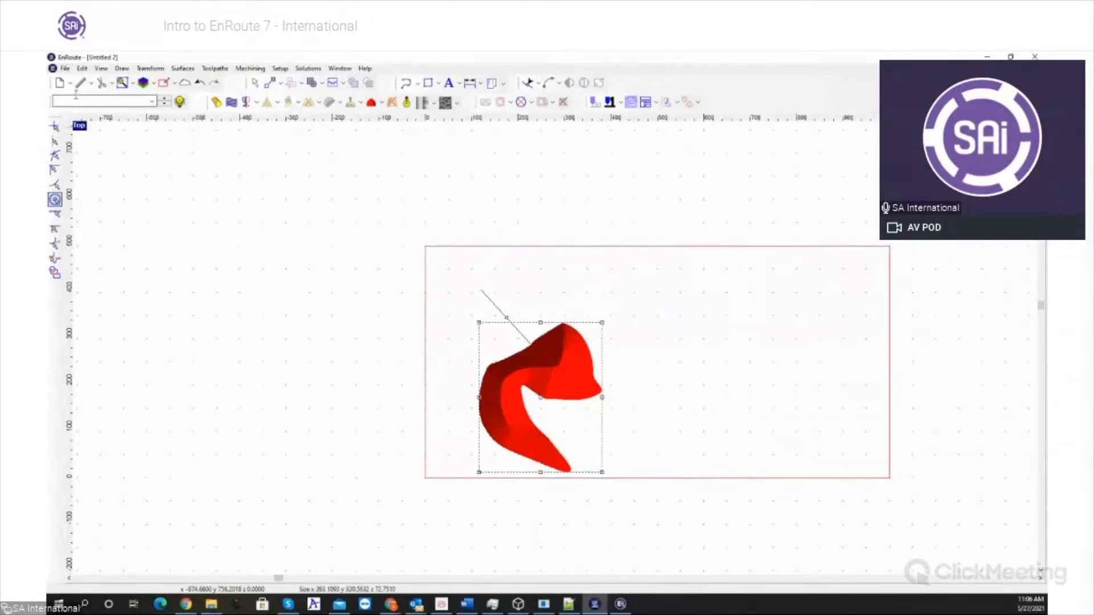
click(65, 68)
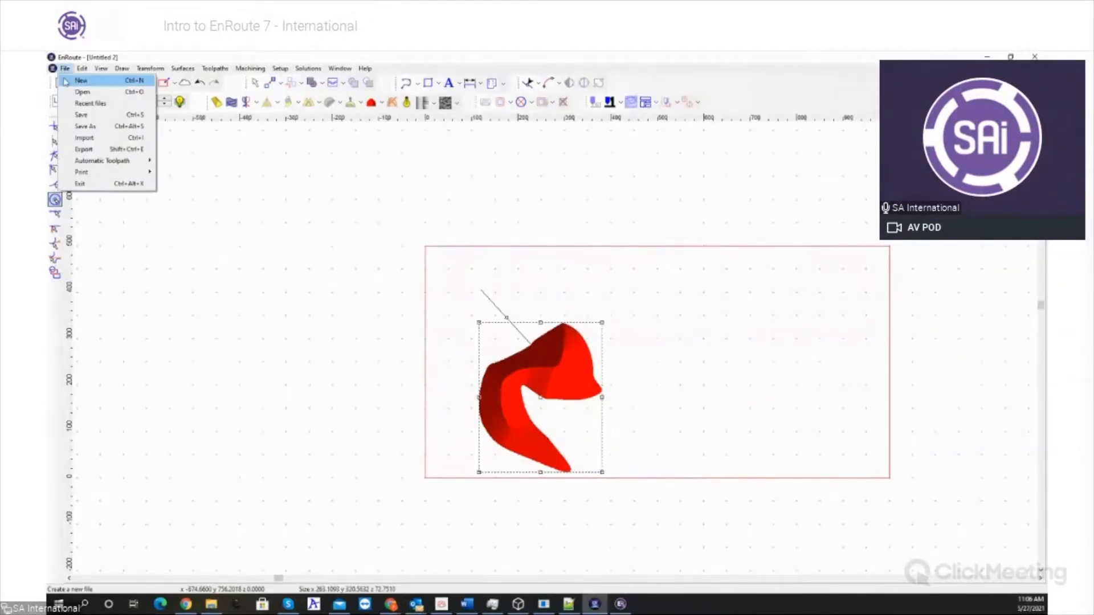
click(117, 150)
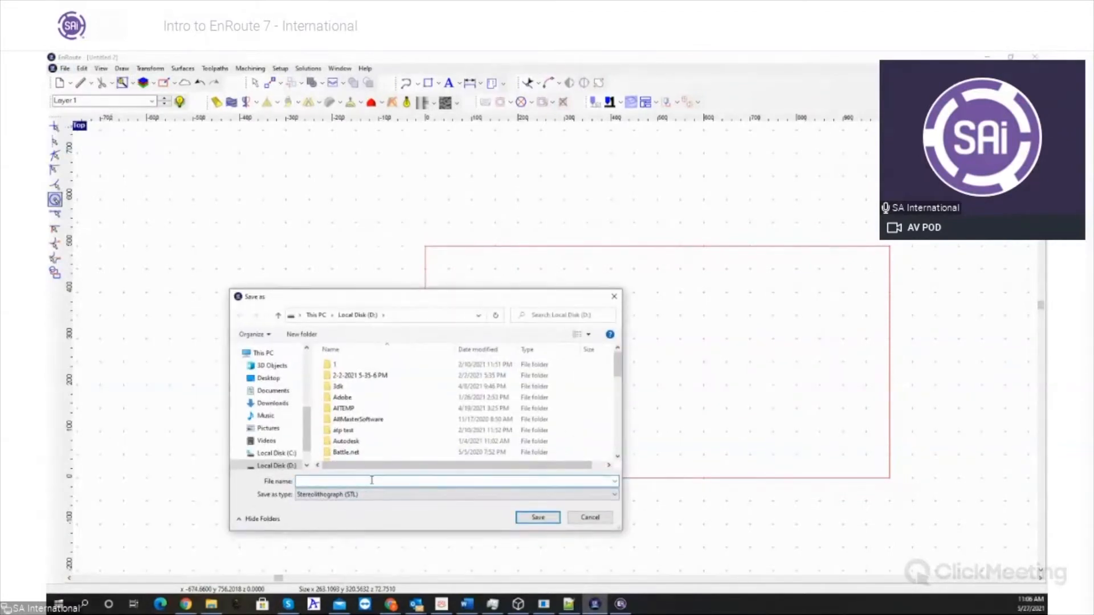
key(Escape)
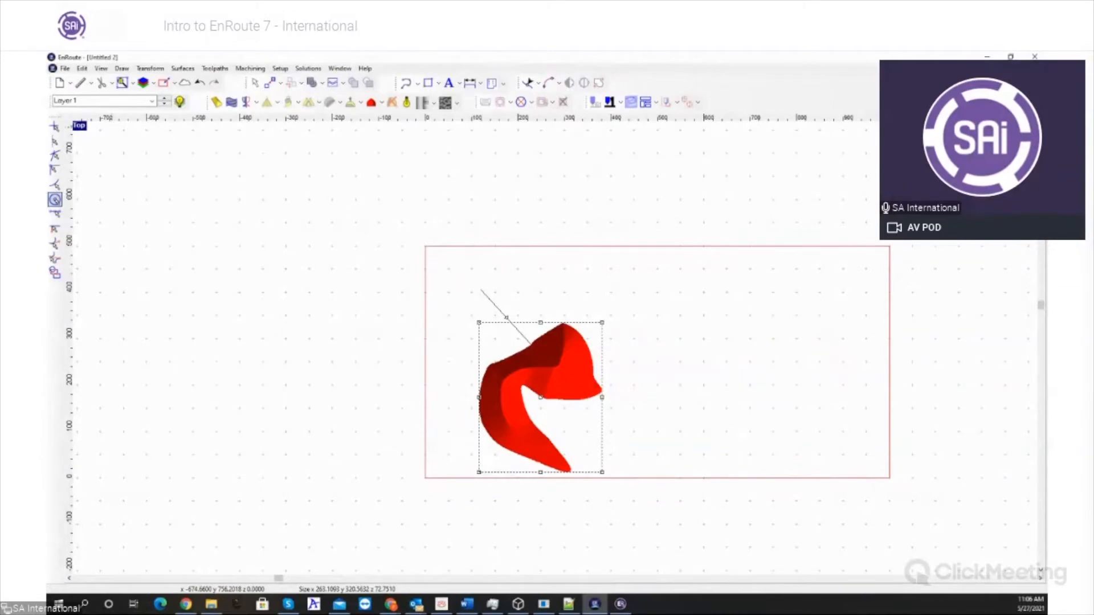
- Open the exported 777 file in 3D Builder to inspect the mesh, and close the viewer
click(212, 604)
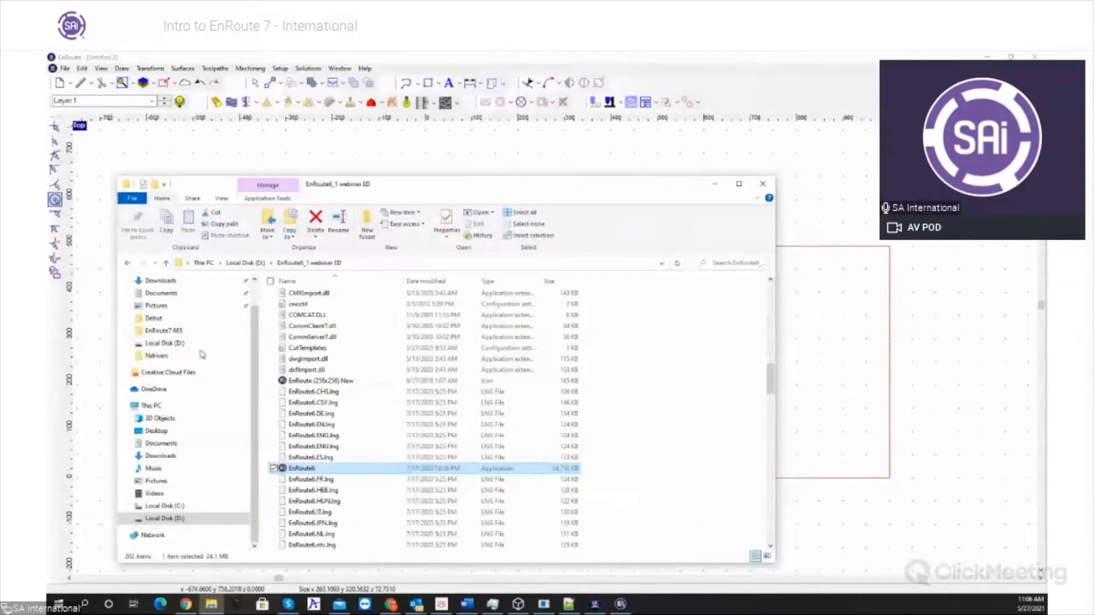
drag(400, 192, 48, 197)
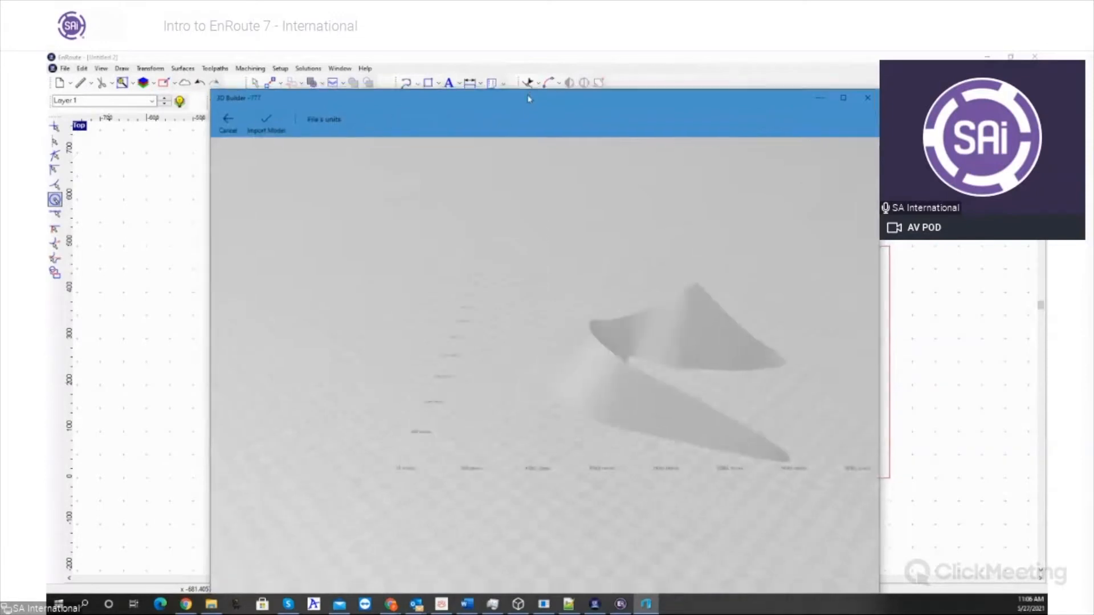
right_drag(605, 383, 573, 394)
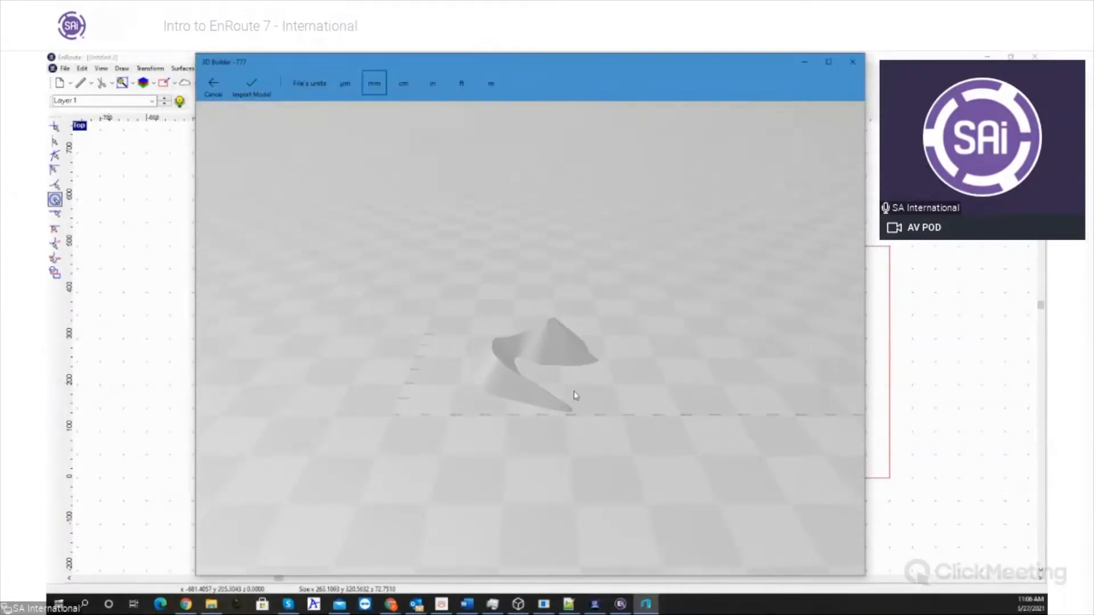
click(852, 63)
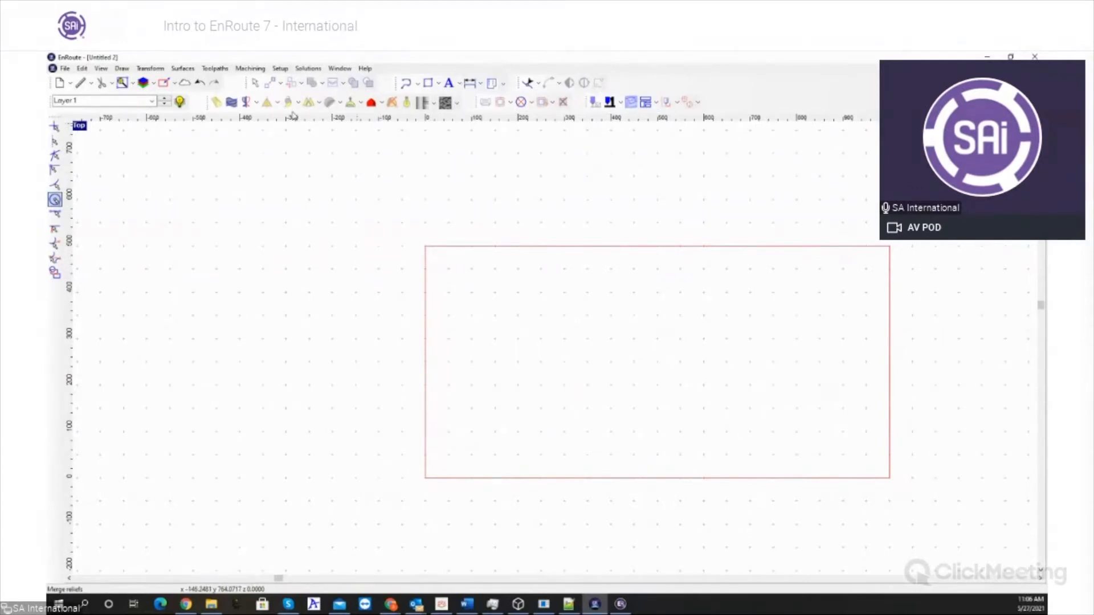
- Add the text "ER7" near the left edge of the plate
click(459, 85)
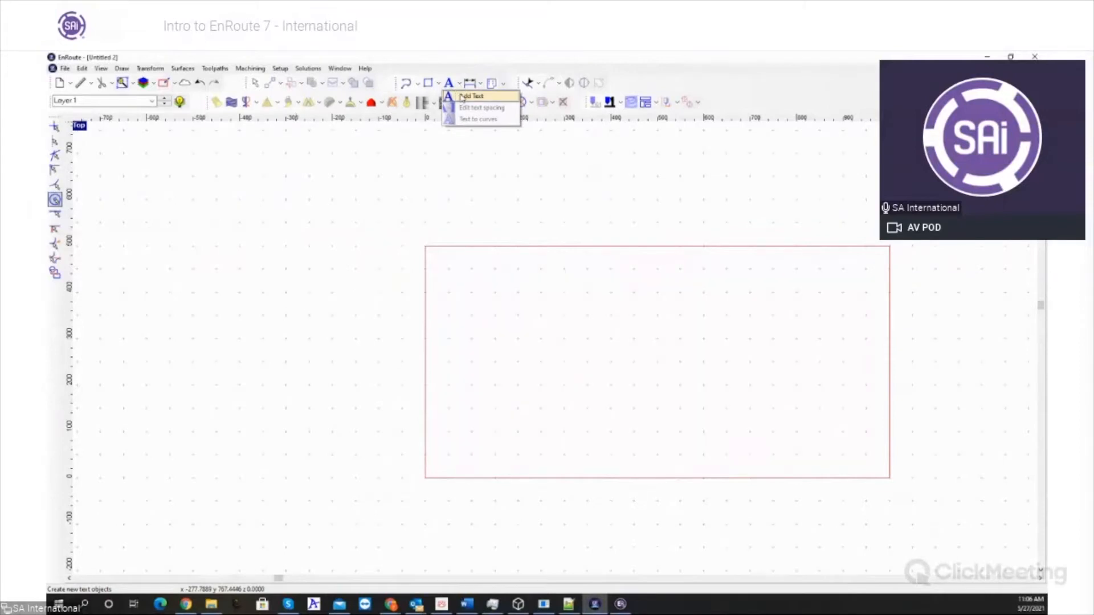
click(470, 96)
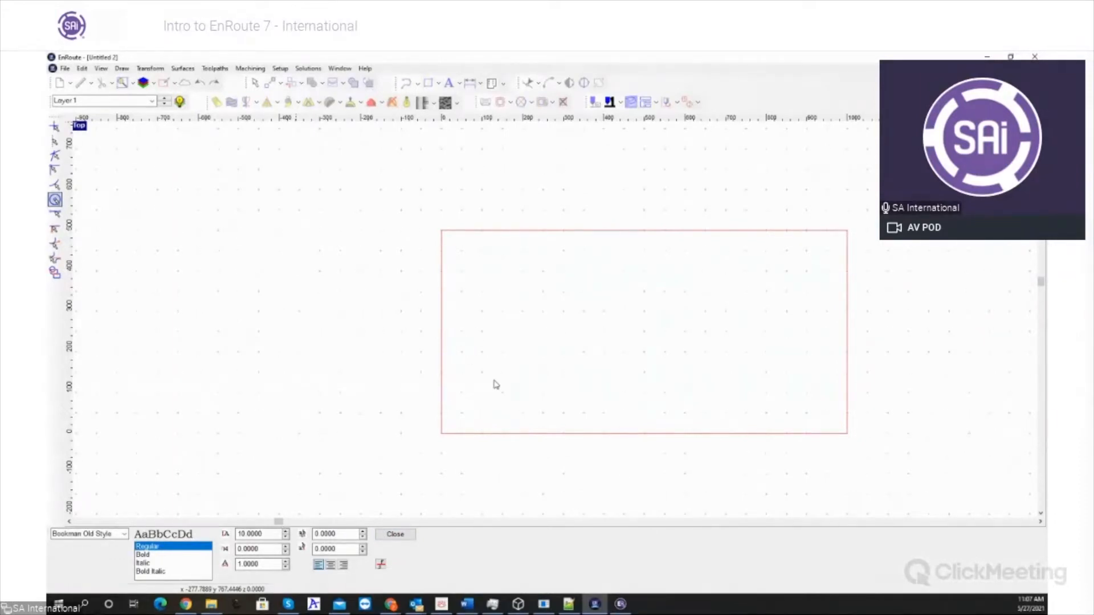
text(Ref)
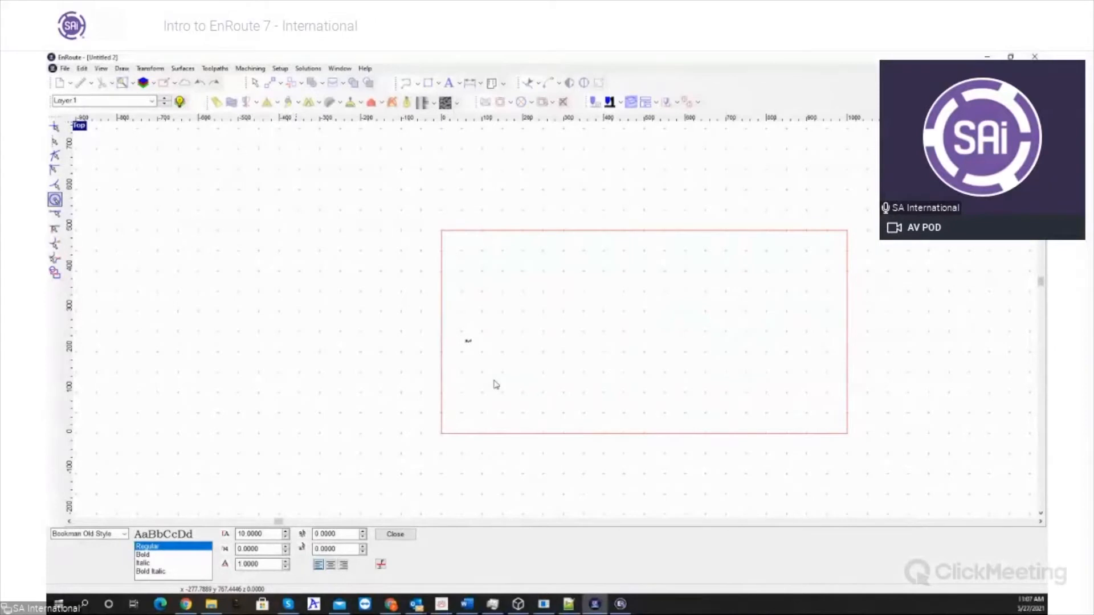
click(395, 534)
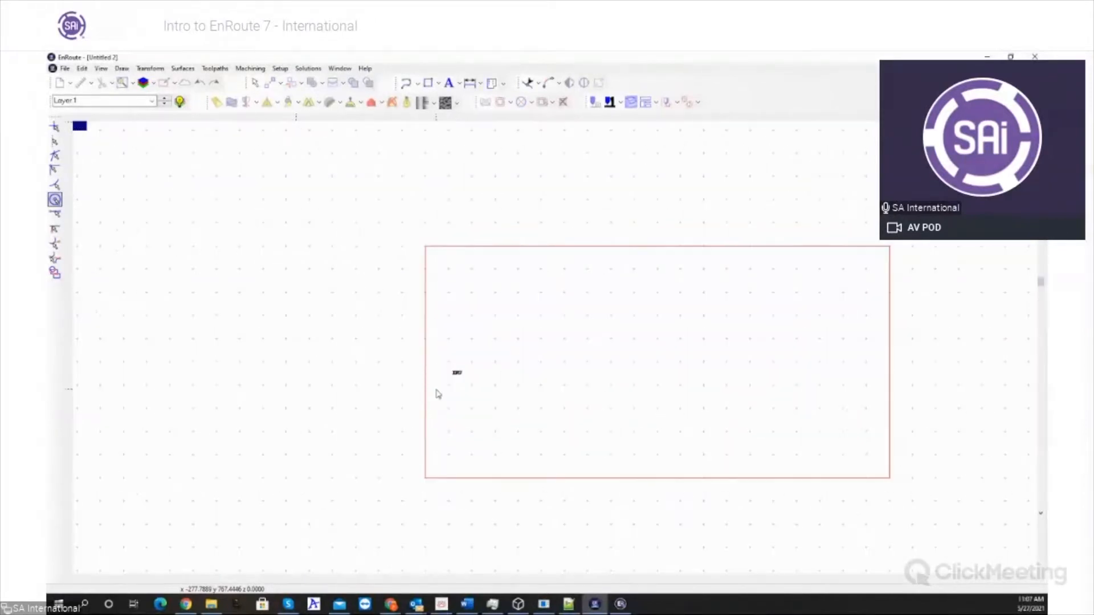
- Enlarge the ER7 text to about 203 by 167 in the lower left part of the plate
scroll(437, 391, up, 2)
scroll(467, 405, up, 2)
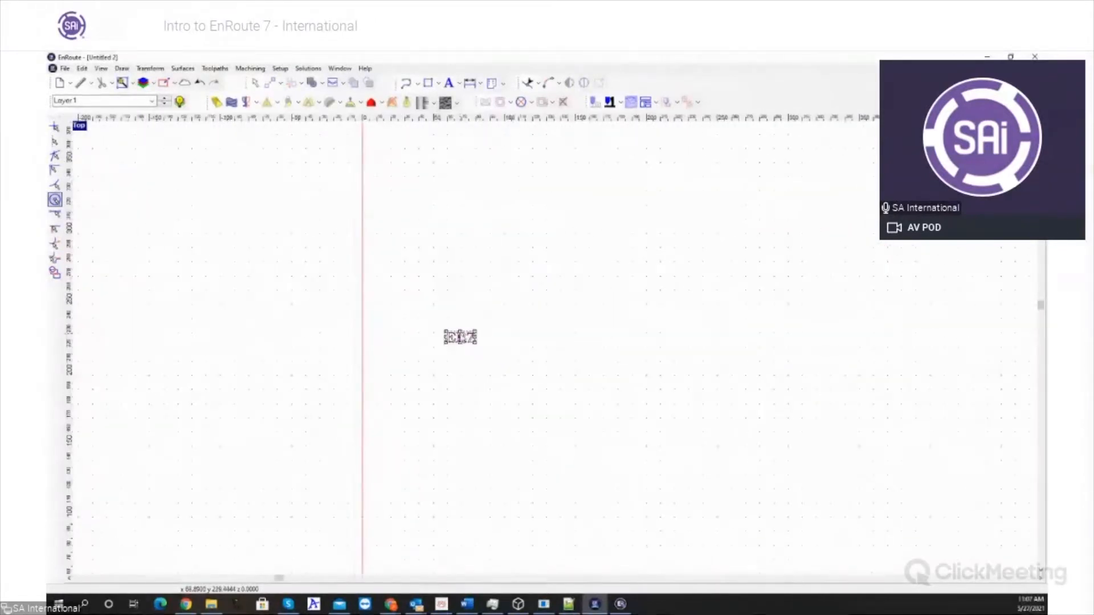
click(462, 338)
drag(476, 344, 697, 539)
scroll(664, 532, down, 3)
drag(586, 381, 600, 368)
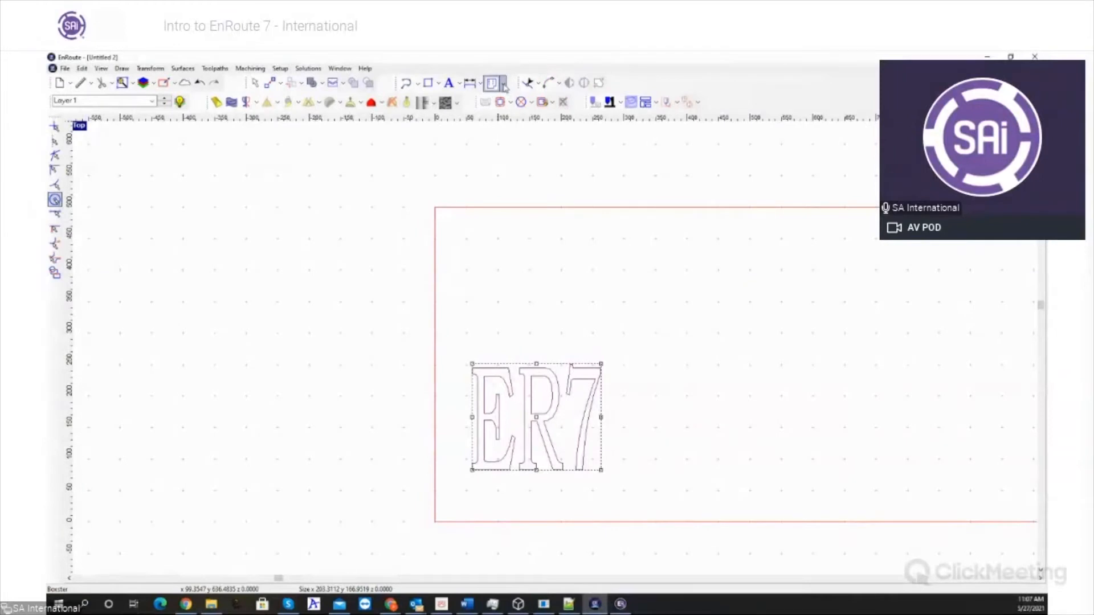
- Draw four circles of radius 5, one just outside each corner of the ER7 text
click(438, 84)
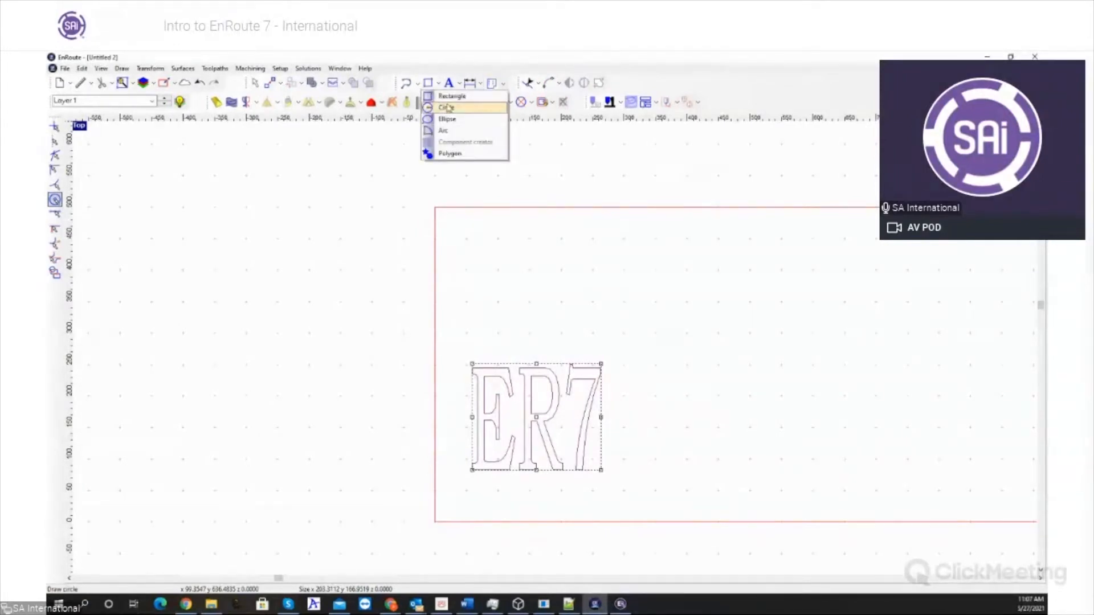
click(448, 108)
click(260, 466)
click(76, 574)
double_click(77, 574)
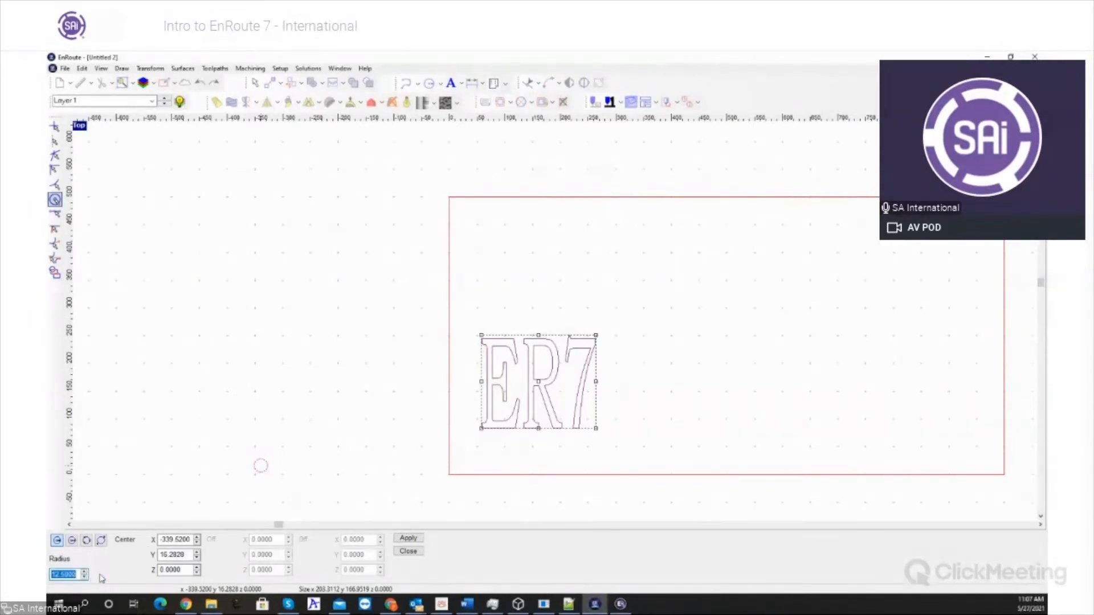
text(5)
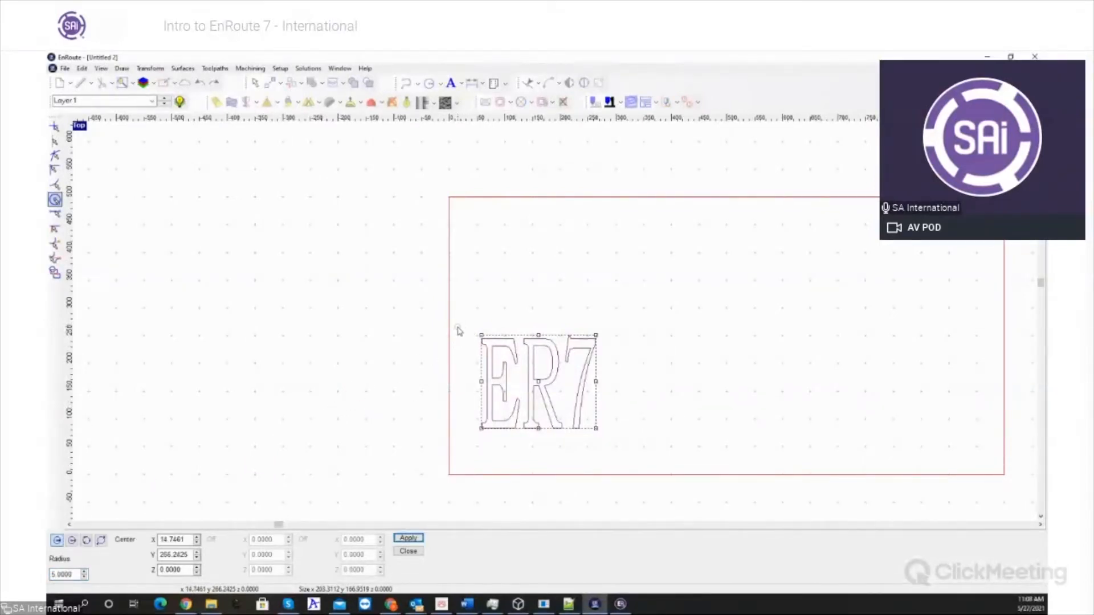
click(463, 327)
click(609, 323)
click(610, 435)
click(466, 432)
click(409, 552)
scroll(439, 511, down, 2)
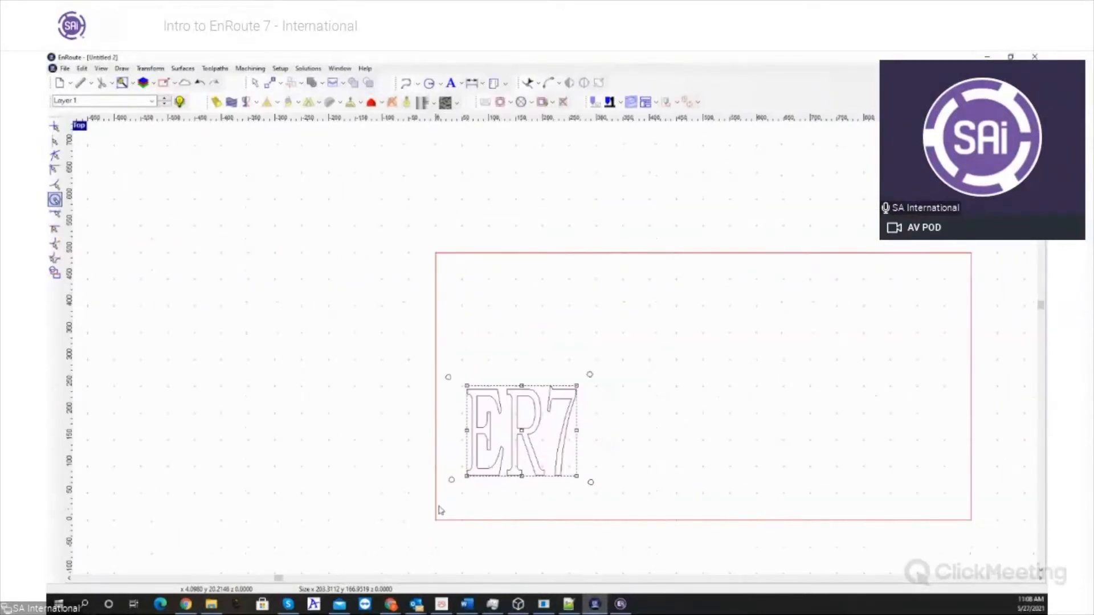
- Select the ER7 text with its four circles and set the fiducial size to 10 in the Flatbed distortion tool
scroll(438, 400, up, 2)
drag(405, 362, 634, 531)
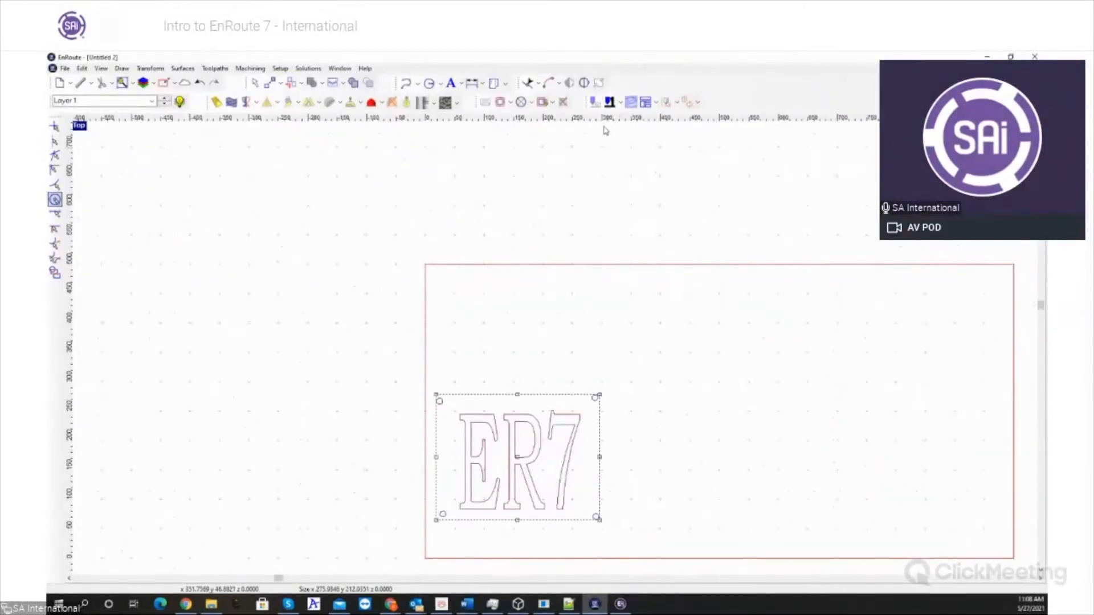
click(599, 83)
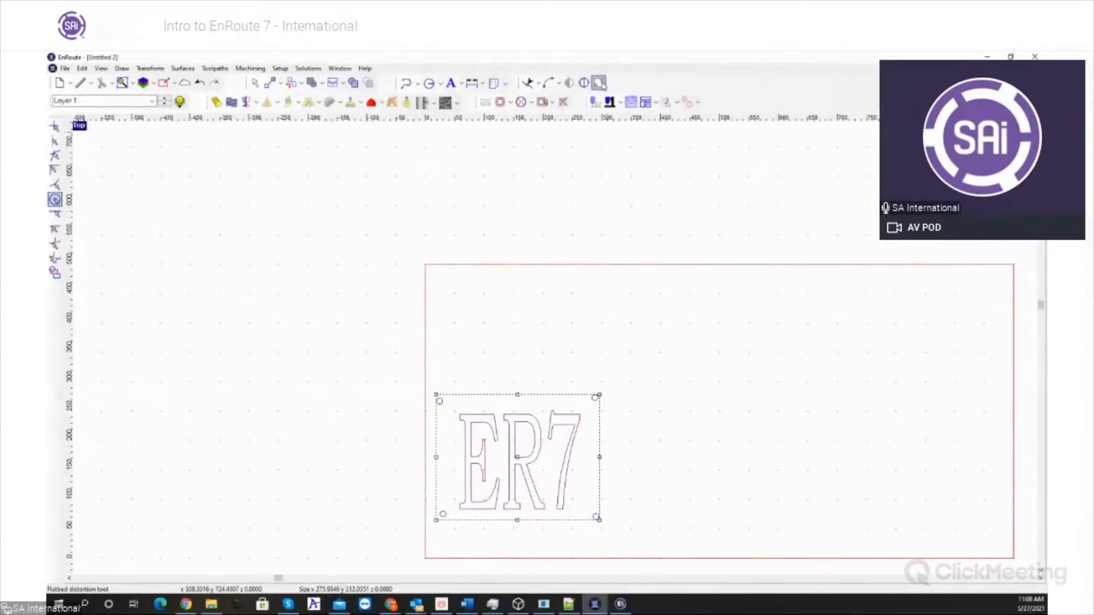
double_click(100, 541)
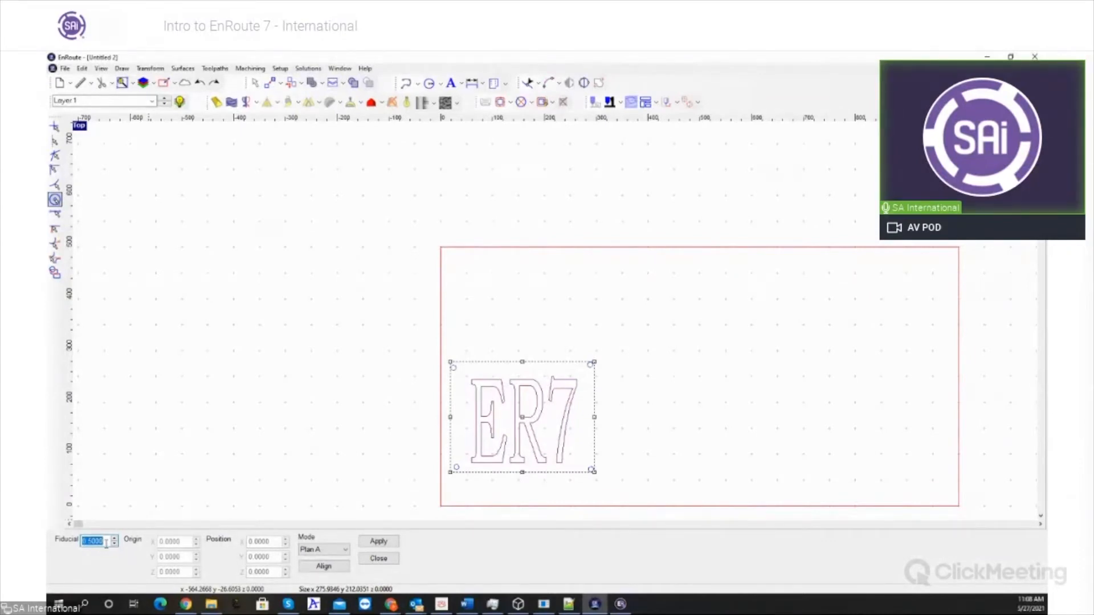
text(10)
key(Return)
scroll(511, 433, up, 1)
scroll(511, 433, up, 1)
scroll(420, 316, down, 2)
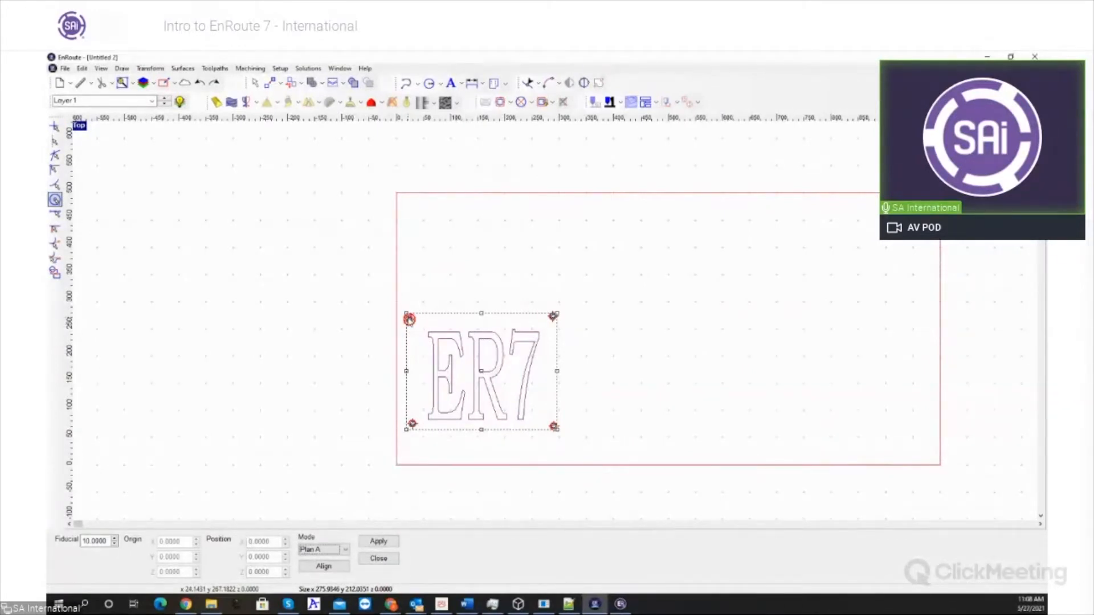
- Move the four fiducials to about (181, 354), (435, 356), (155, 138) and (407, 140), and try the Plan A alignment without applying it
click(409, 319)
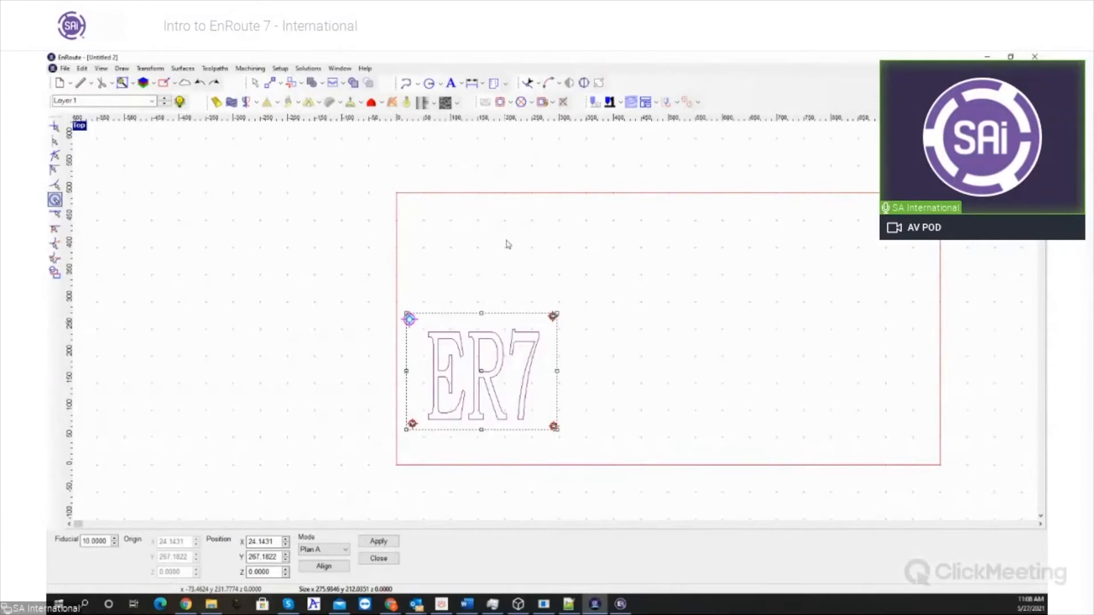
drag(409, 319, 494, 274)
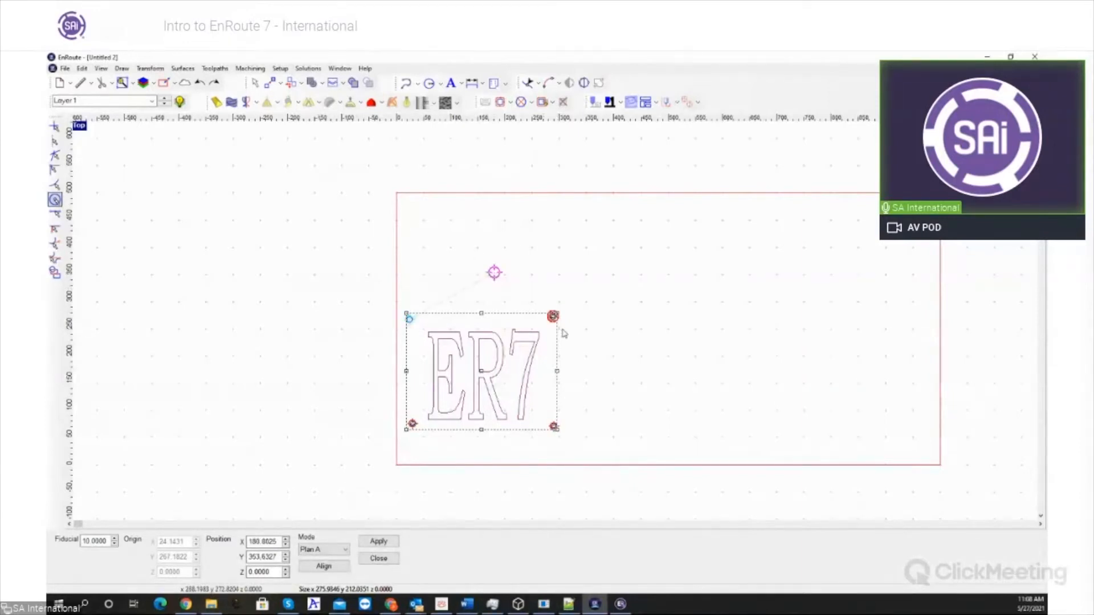
drag(551, 322, 632, 272)
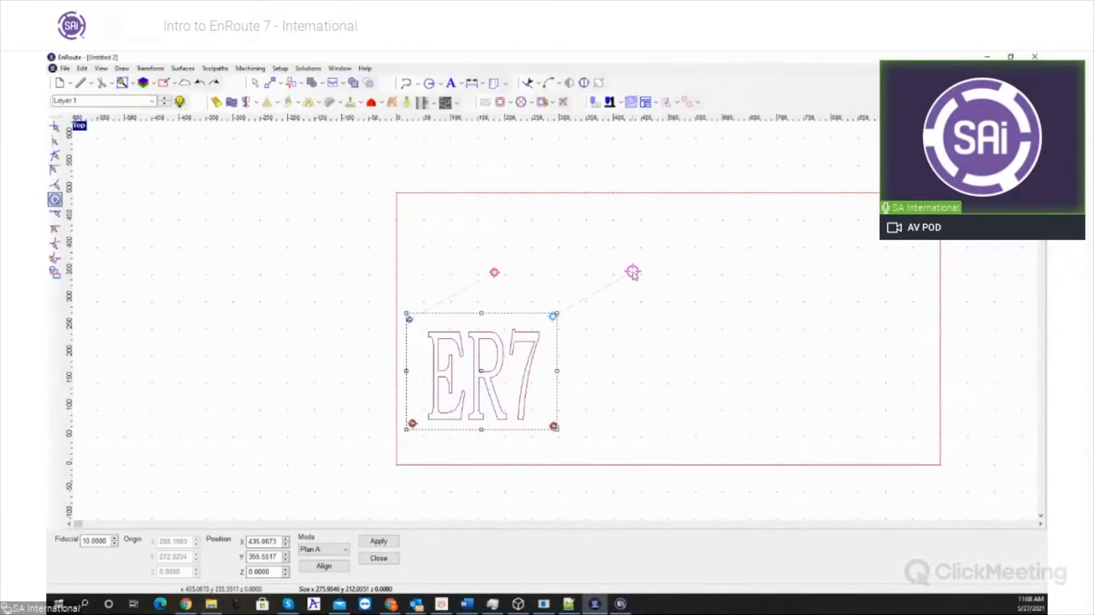
mouse_move(411, 425)
mouse_down()
mouse_move(482, 382)
mouse_move(481, 393)
mouse_up()
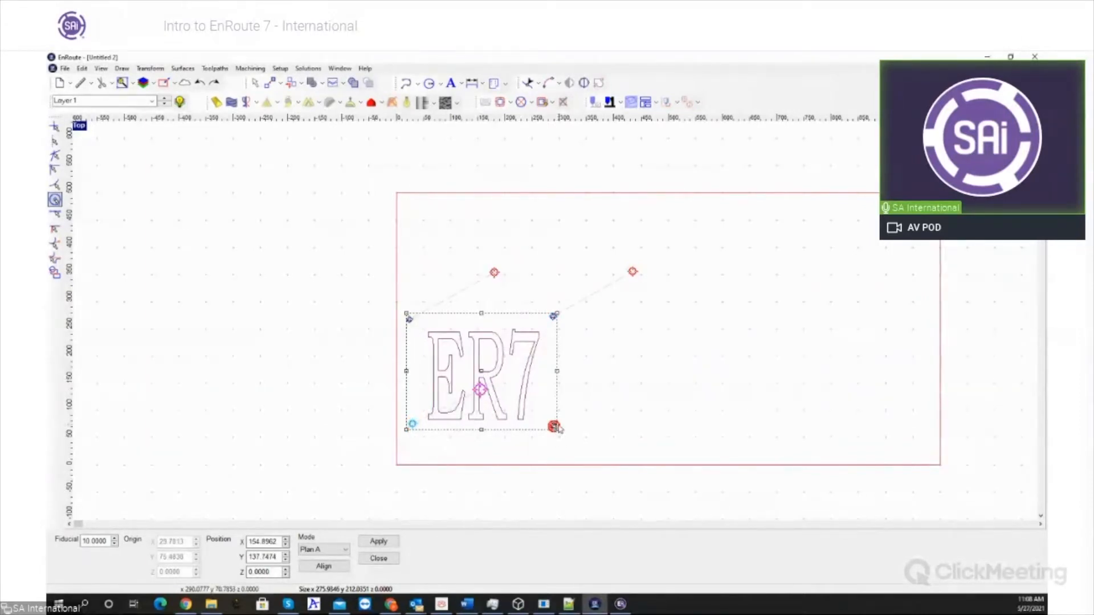
click(554, 426)
mouse_move(554, 426)
mouse_down()
mouse_move(606, 380)
mouse_move(617, 391)
mouse_up()
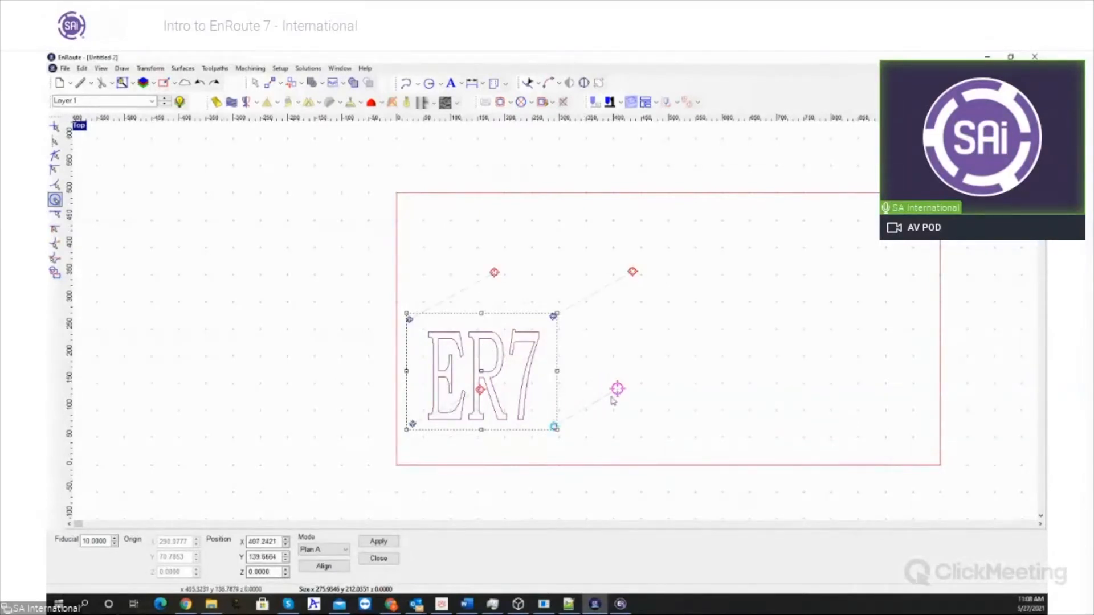
click(331, 570)
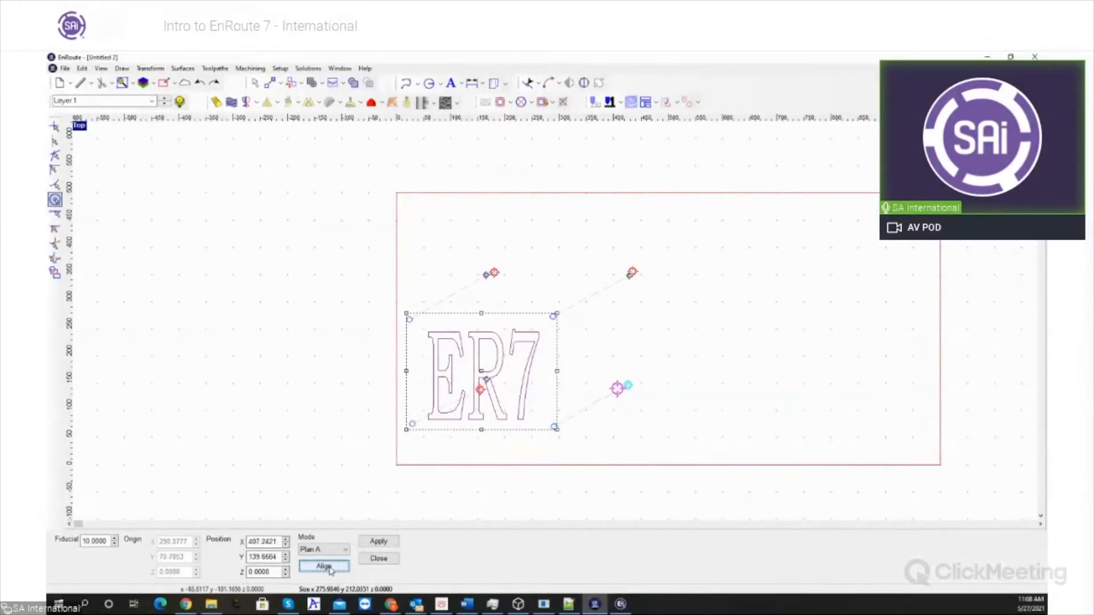
click(379, 558)
- Convert the ER7 text inside the four circles to contours
click(454, 292)
drag(407, 346, 539, 494)
click(150, 69)
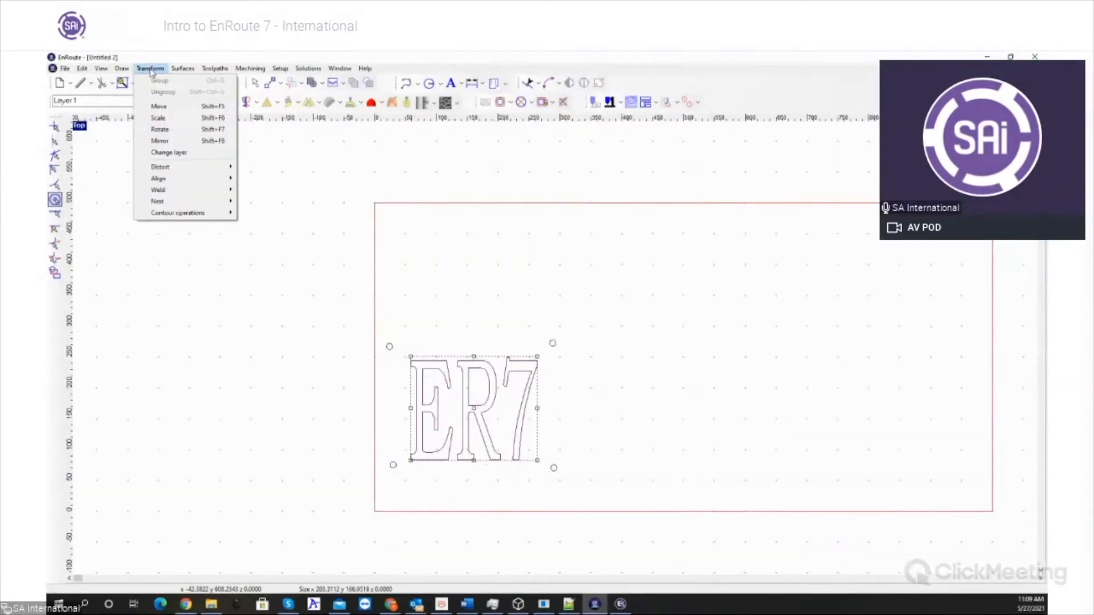
mouse_move(120, 69)
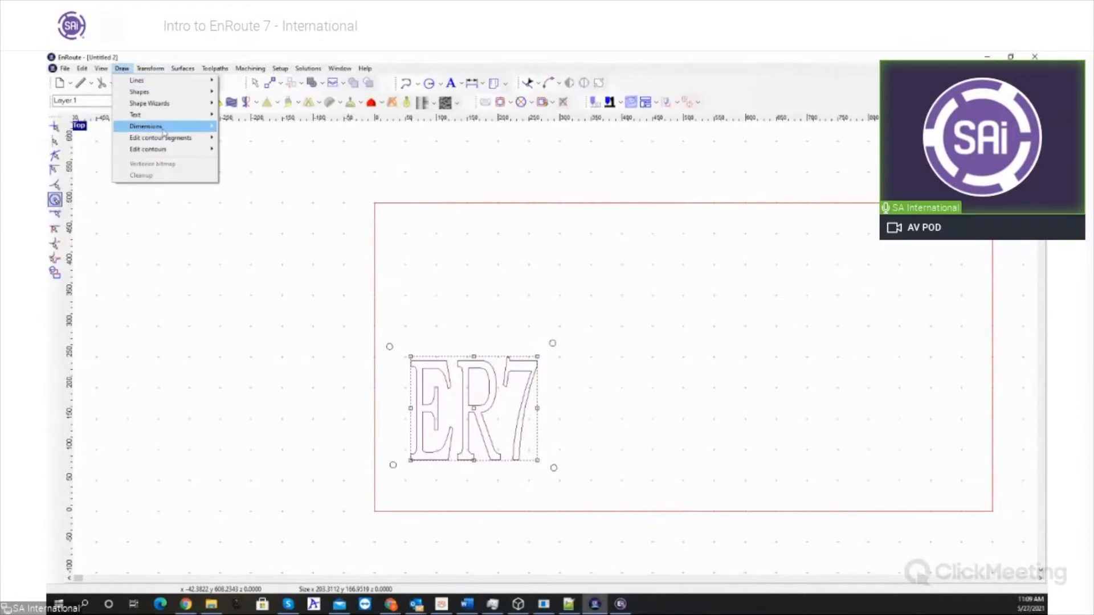
mouse_move(192, 117)
click(303, 138)
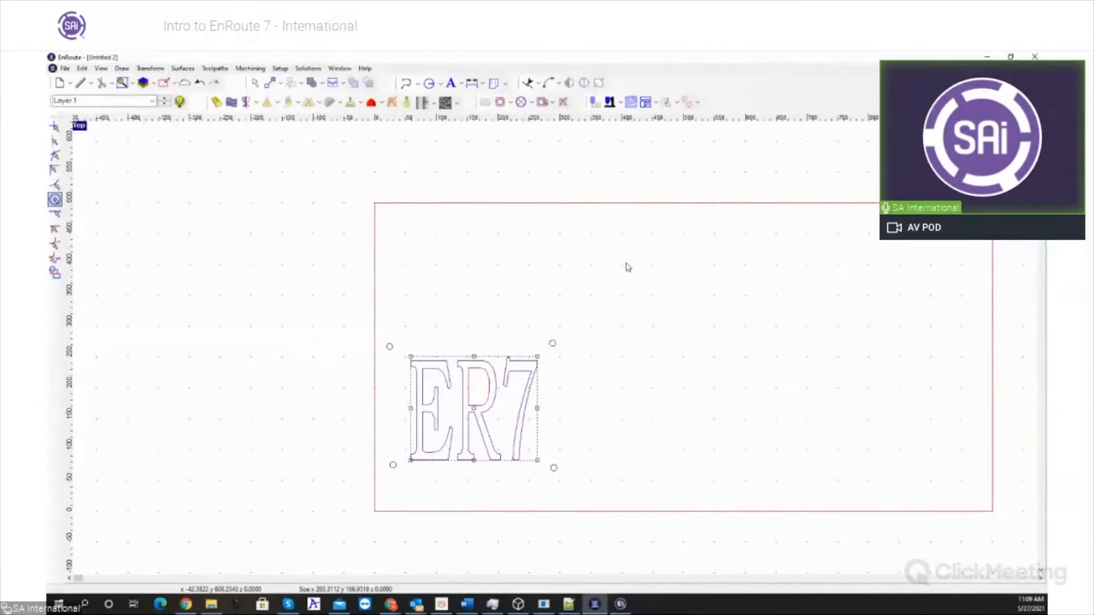
- Select the ER7 contours with their four circles and set the fiducial size to 10 in the Flatbed distortion tool
click(397, 336)
click(598, 83)
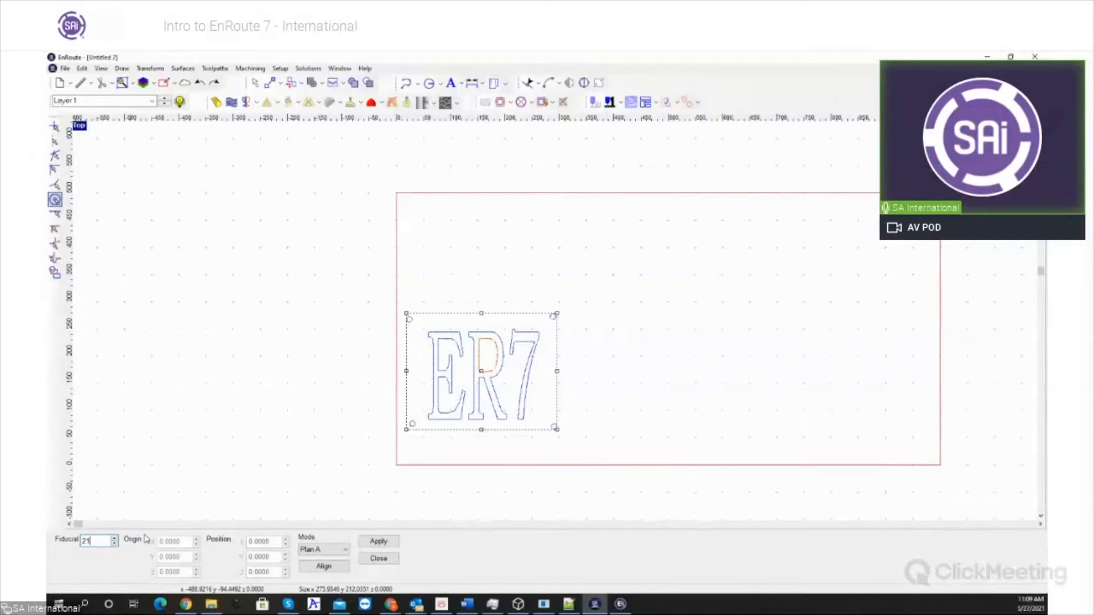
key(Return)
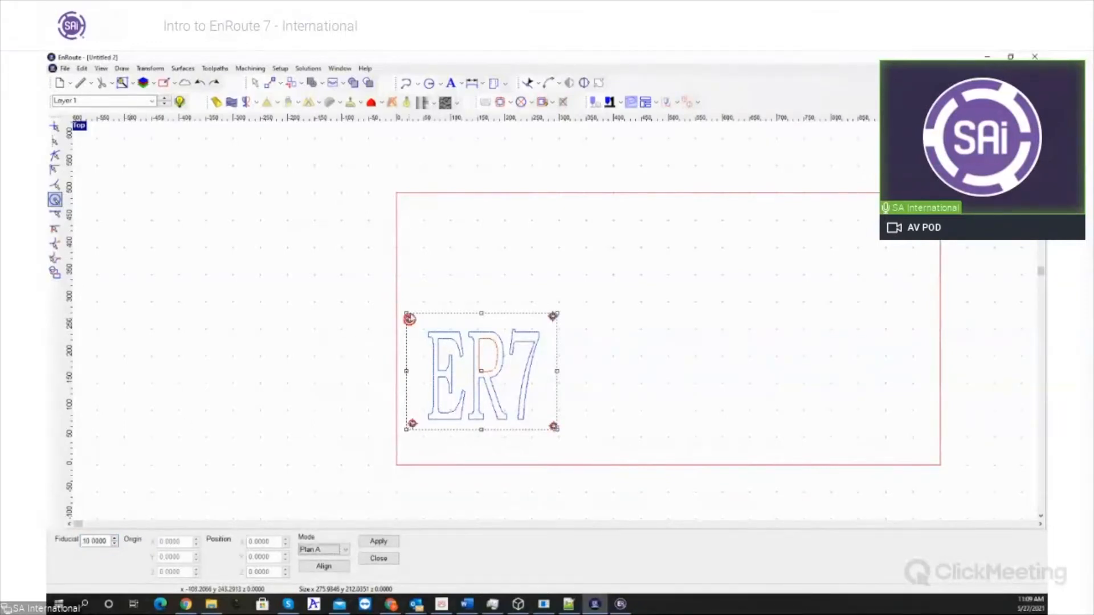
- Move the four fiducials up and to the right, the lower-right one to about (475, 134), and apply the distortion aligned with Plan A
click(410, 318)
click(540, 253)
drag(554, 315, 638, 257)
mouse_move(412, 424)
mouse_down()
mouse_move(498, 390)
mouse_move(527, 393)
mouse_up()
click(555, 428)
mouse_move(554, 428)
mouse_down()
mouse_move(630, 386)
mouse_move(655, 394)
mouse_up()
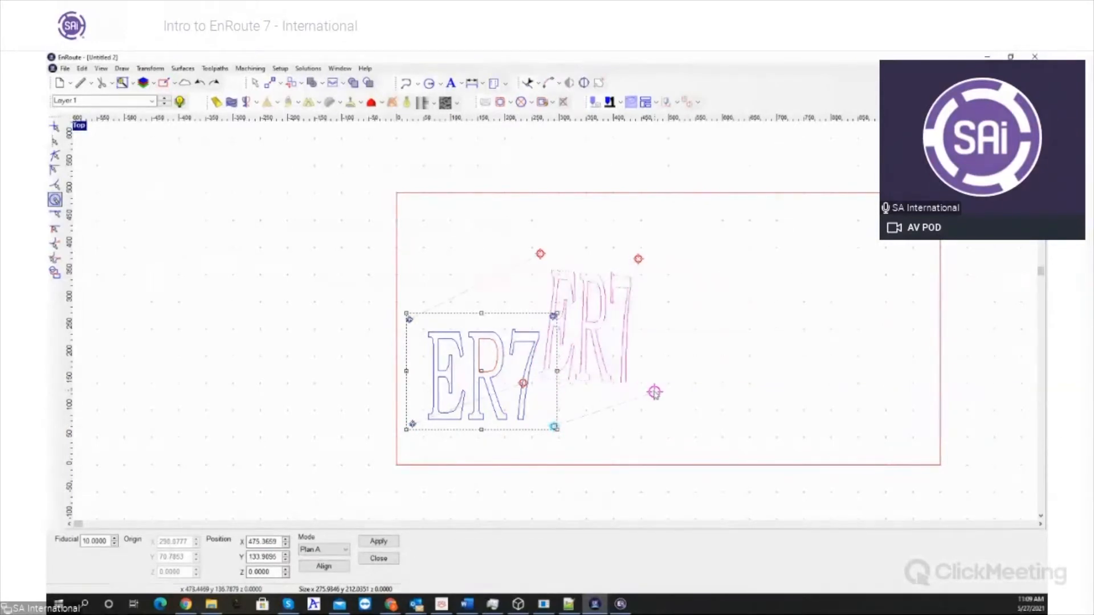
click(325, 567)
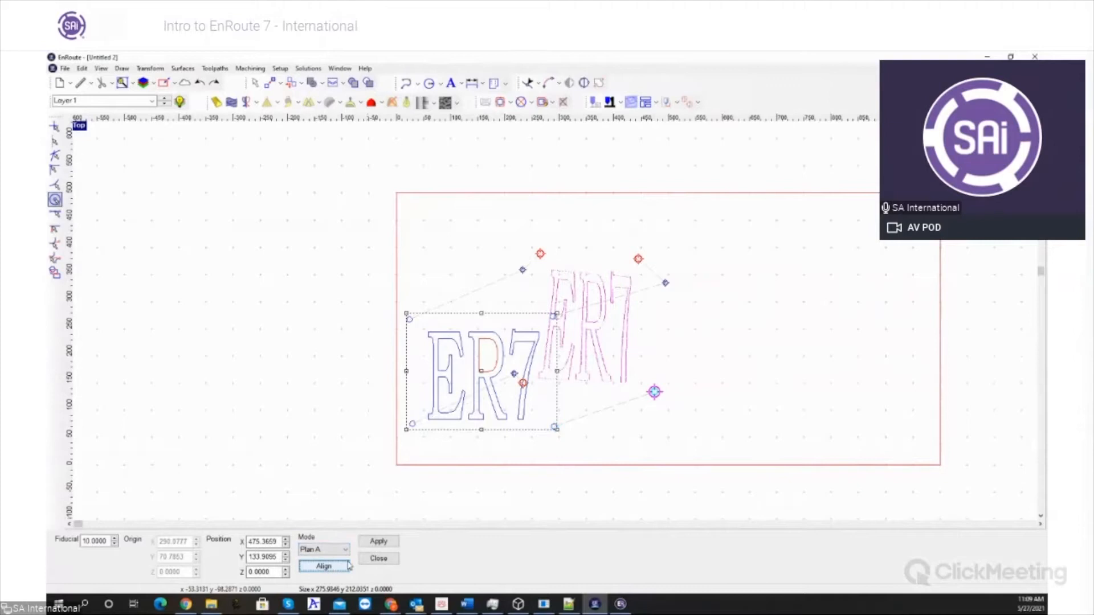
click(385, 543)
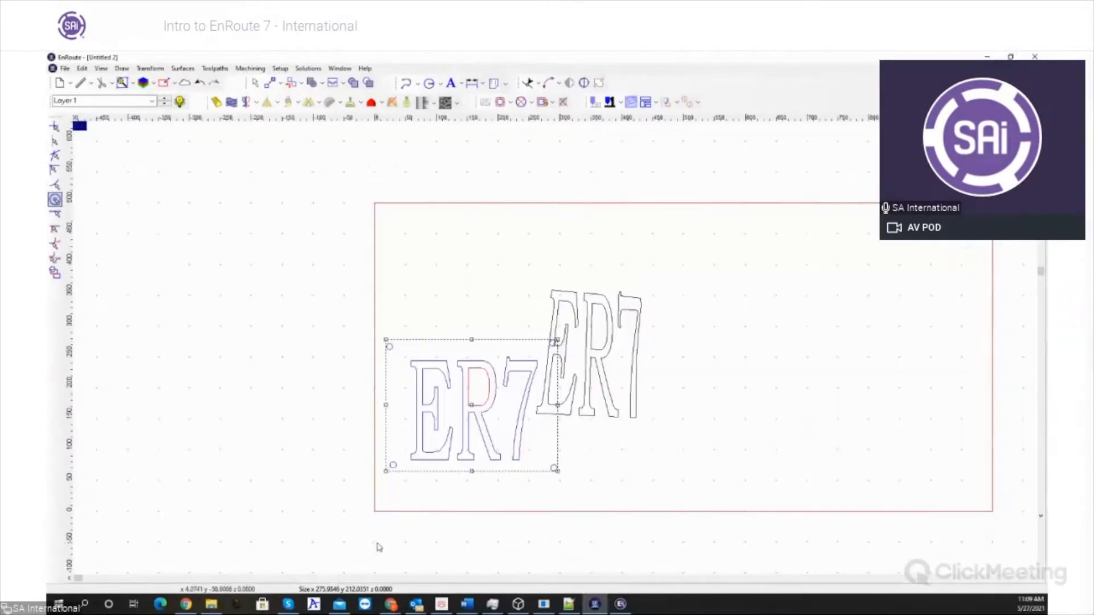
- Select the distorted ER7 copy and the original in turn to compare their shapes
drag(521, 244, 705, 434)
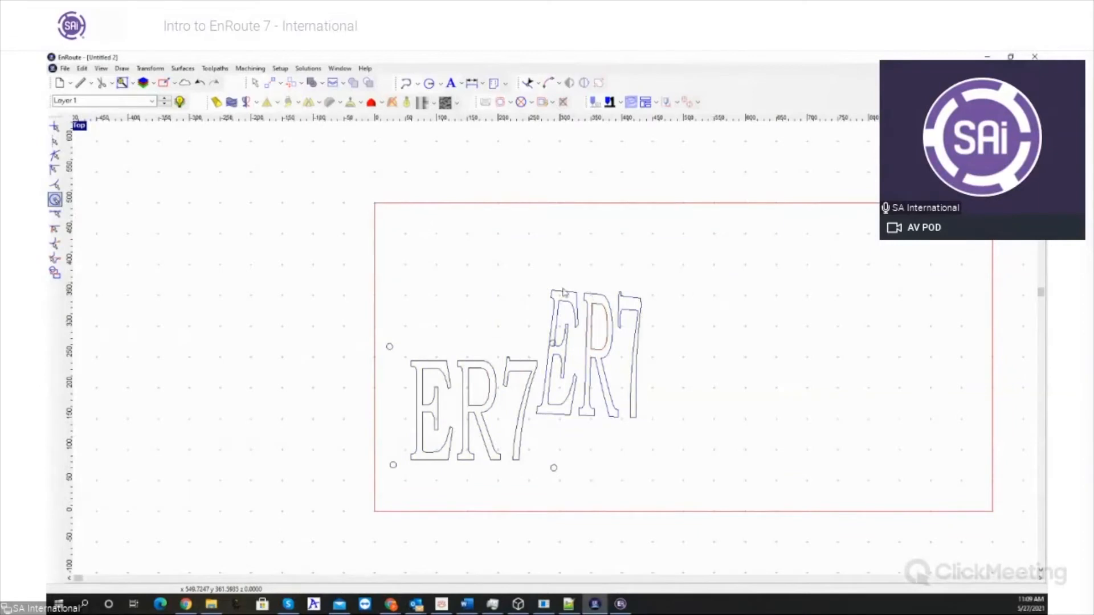
click(593, 303)
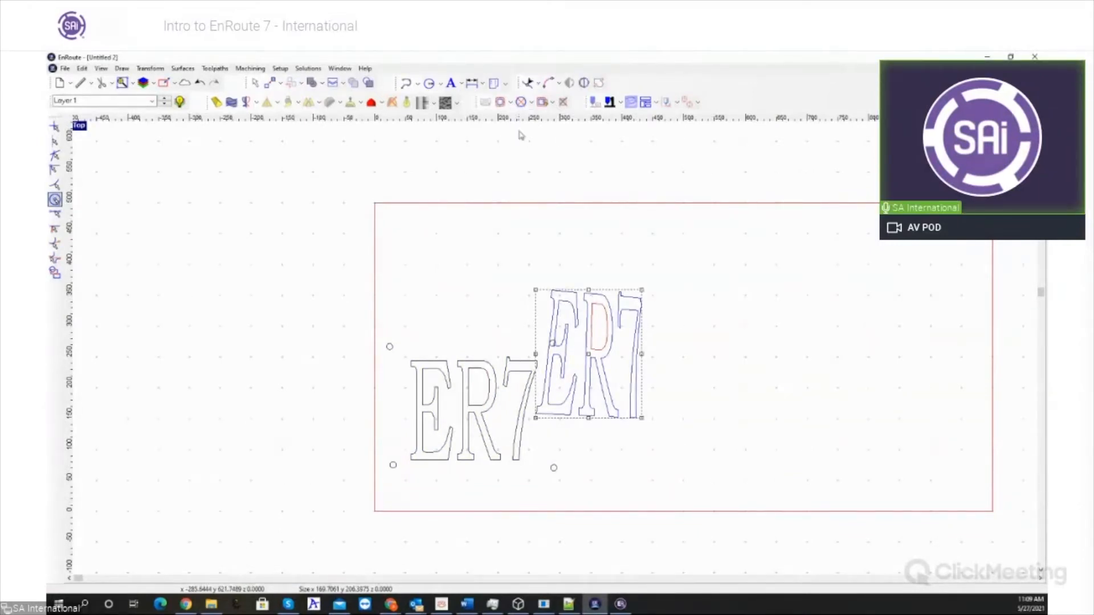
click(422, 313)
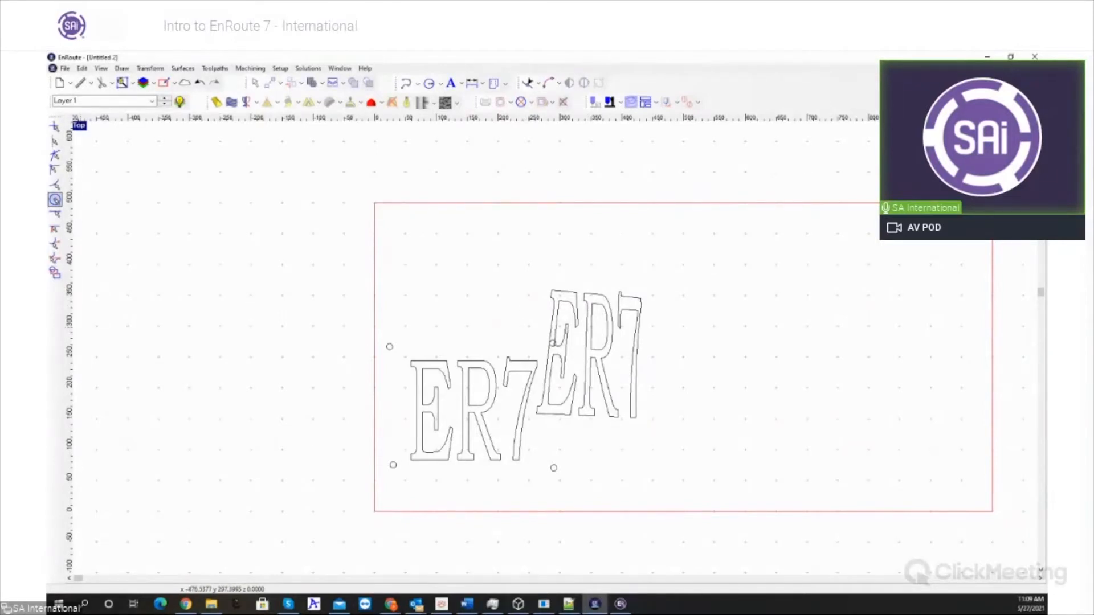
click(459, 365)
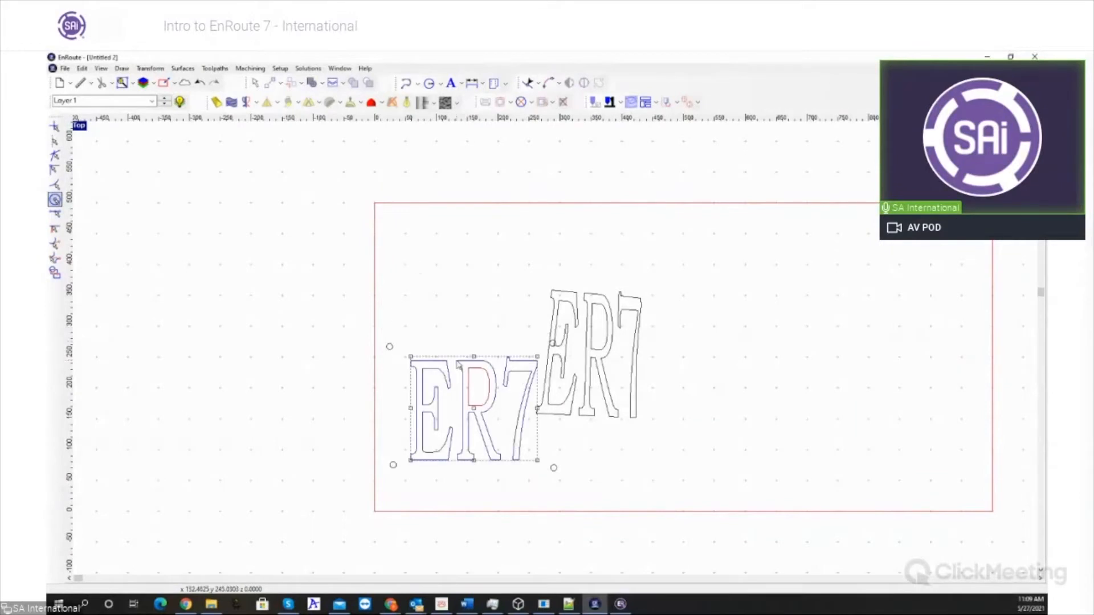
- Delete the distorted ER7 copy and the four circles around the original lettering
click(567, 324)
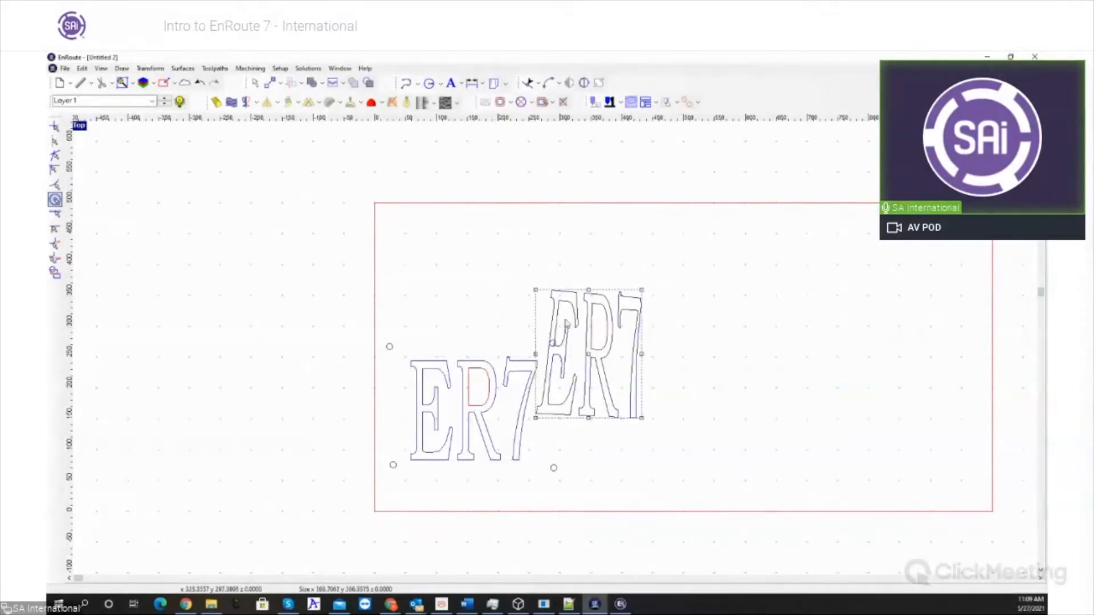
key(Delete)
drag(380, 336, 411, 352)
key(Delete)
drag(539, 332, 568, 350)
key(Delete)
drag(543, 456, 580, 502)
key(Delete)
drag(369, 447, 416, 507)
key(Delete)
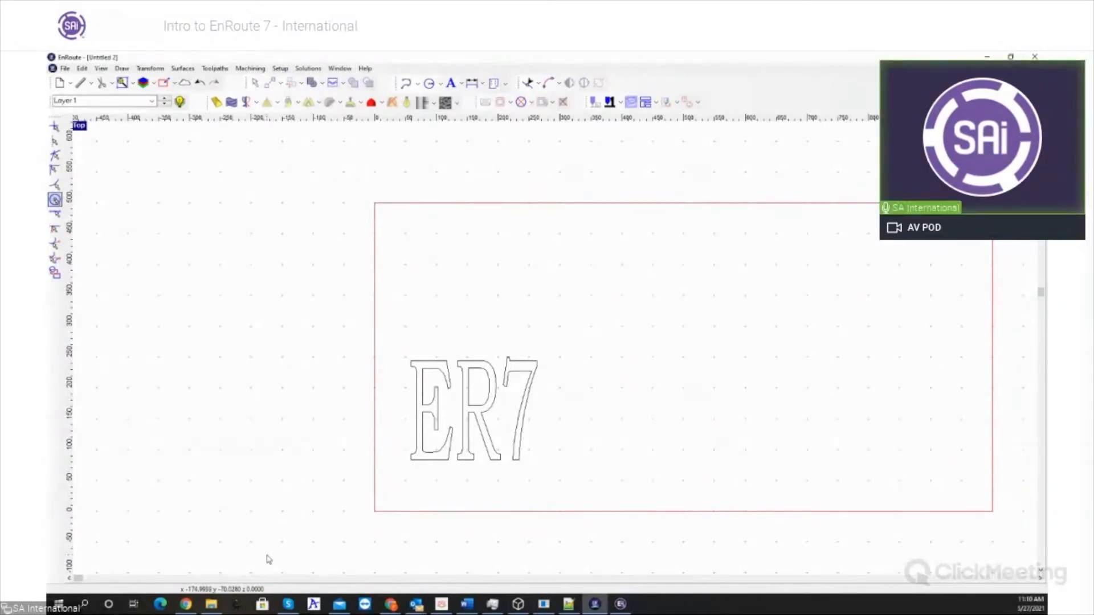
- Create an Island fill toolpath on the ER7 contours with the 6MMFREZE end mill at a depth of 1
drag(372, 321, 619, 471)
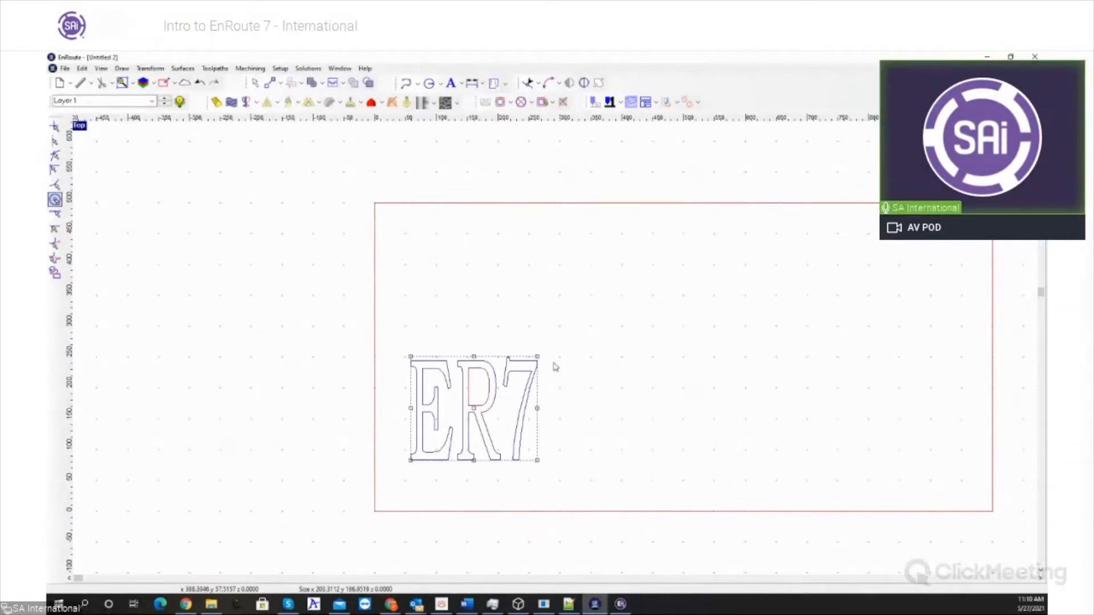
click(509, 103)
click(523, 150)
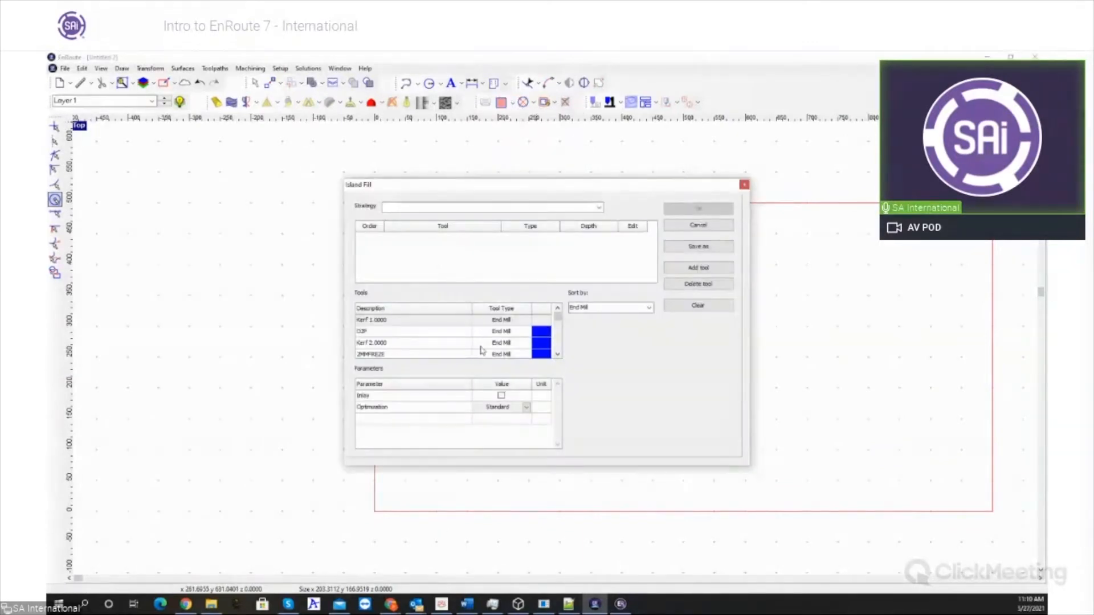
scroll(473, 353, down, 3)
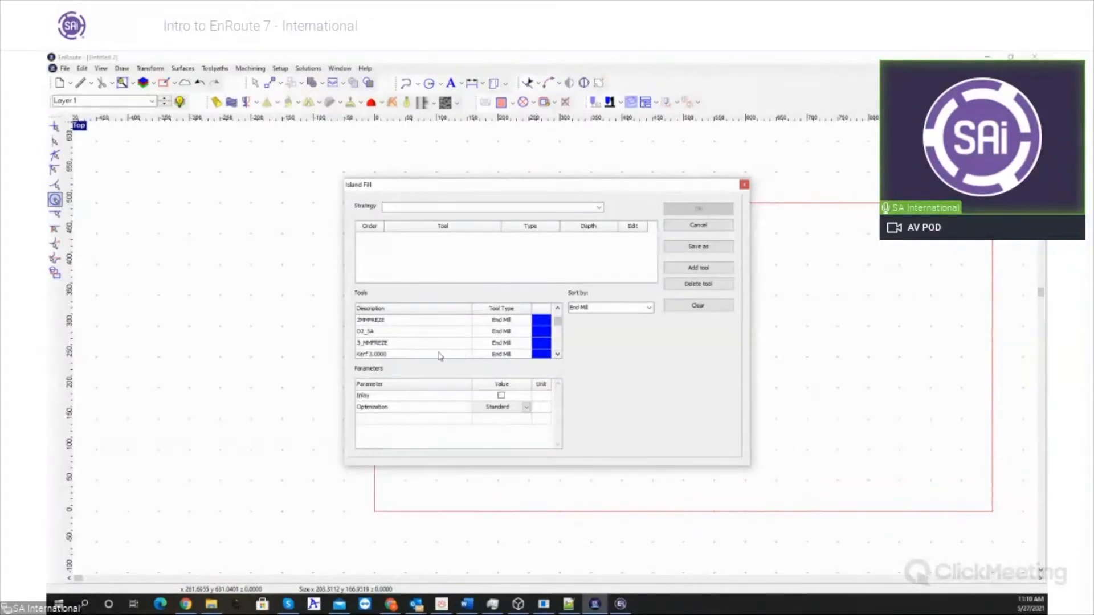
click(557, 357)
click(558, 357)
drag(454, 331, 519, 274)
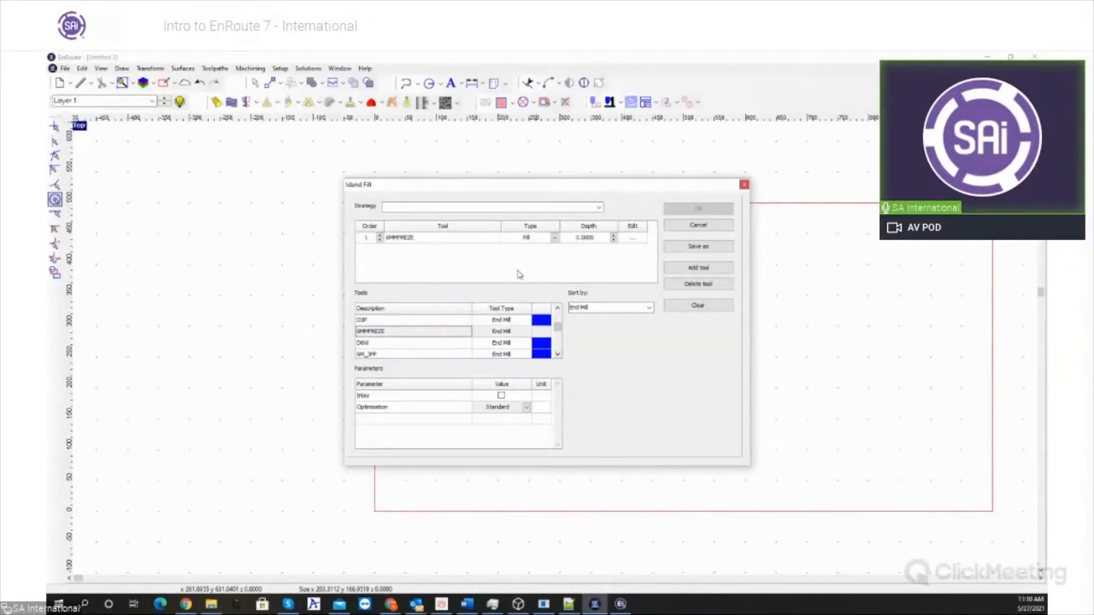
click(600, 240)
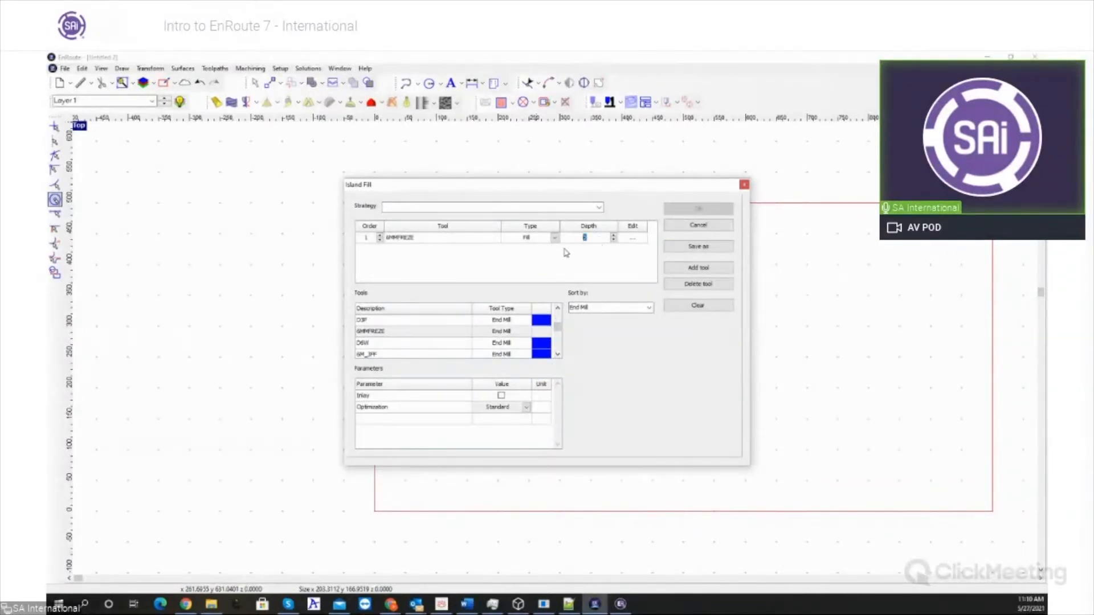
click(699, 208)
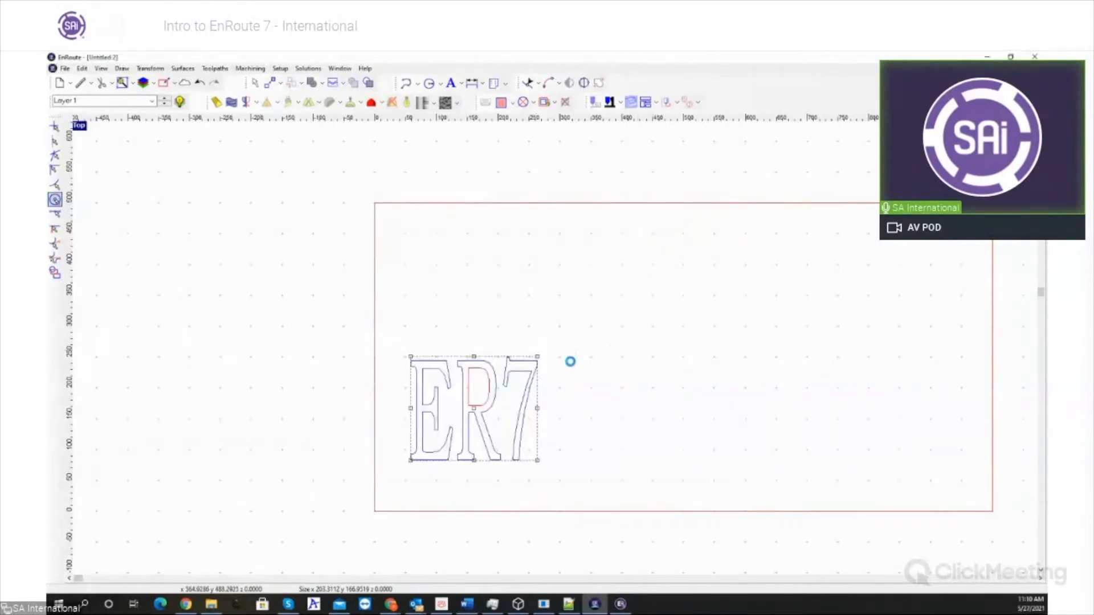
- Change the optimization of the ER7 Island fill toolpath to No Lifts
scroll(472, 452, up, 1)
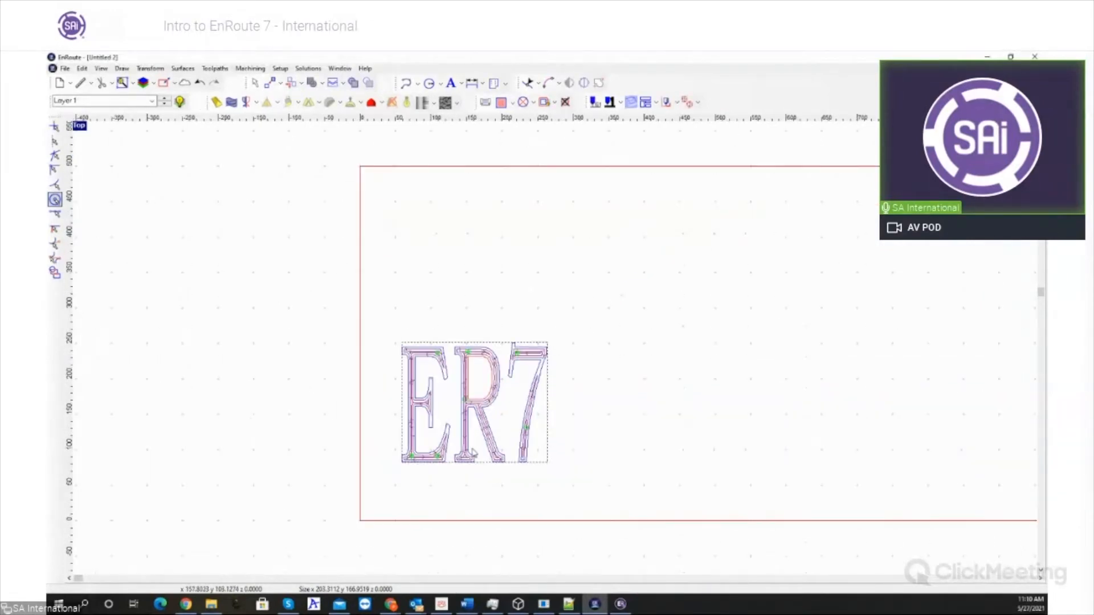
scroll(473, 452, up, 2)
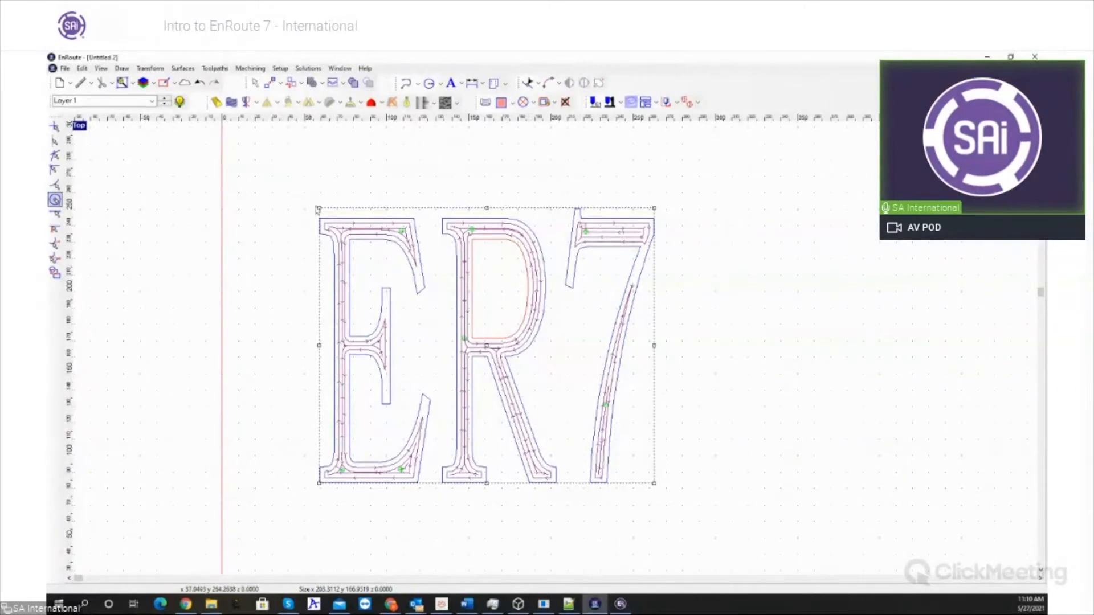
right_click(354, 228)
click(407, 428)
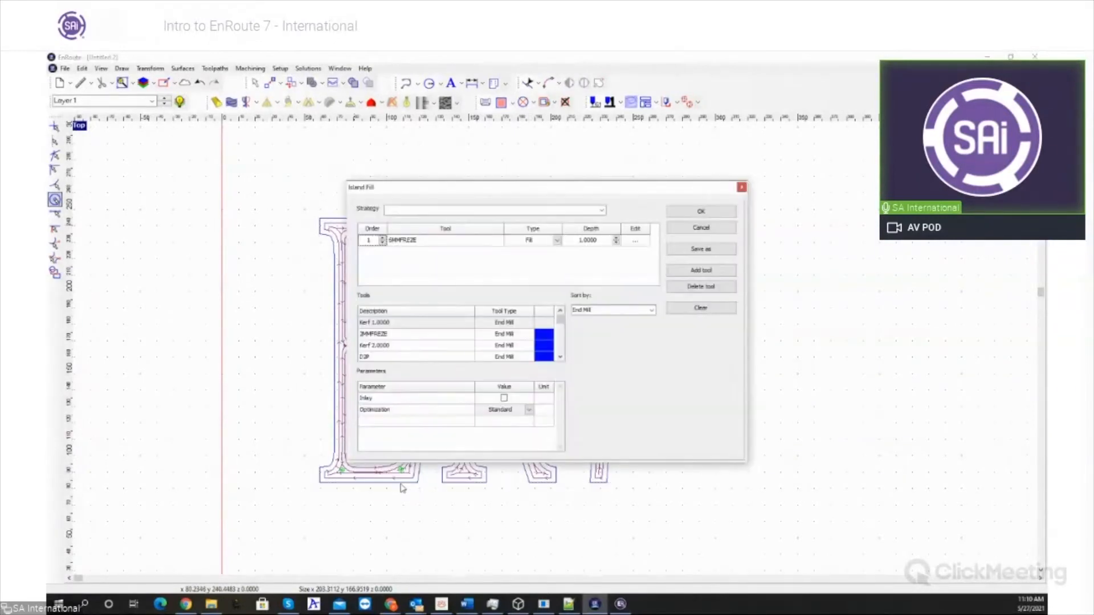
click(504, 410)
click(501, 424)
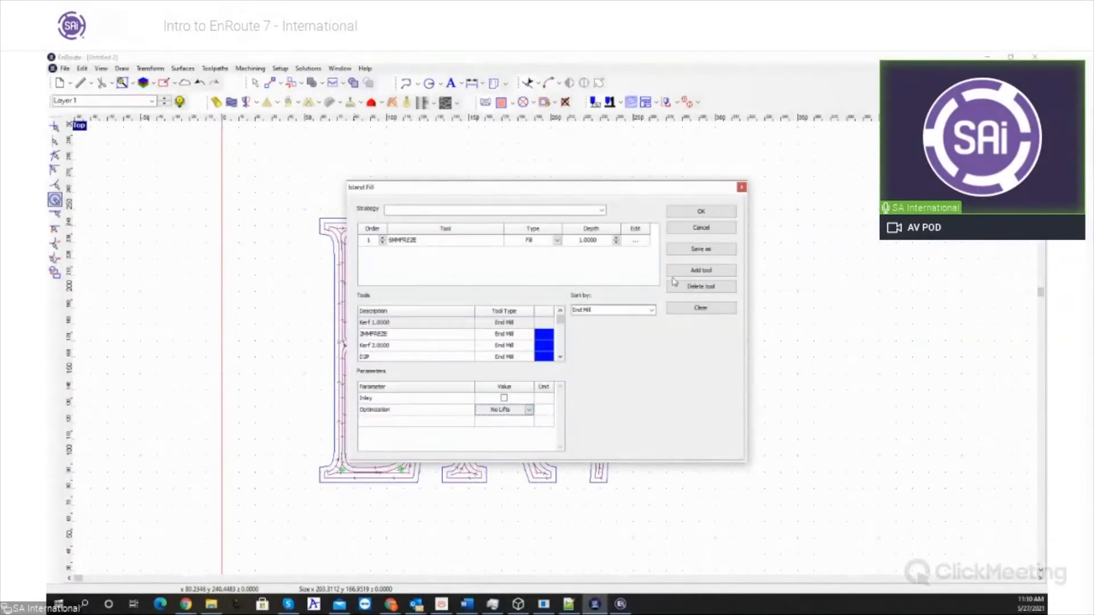
click(709, 215)
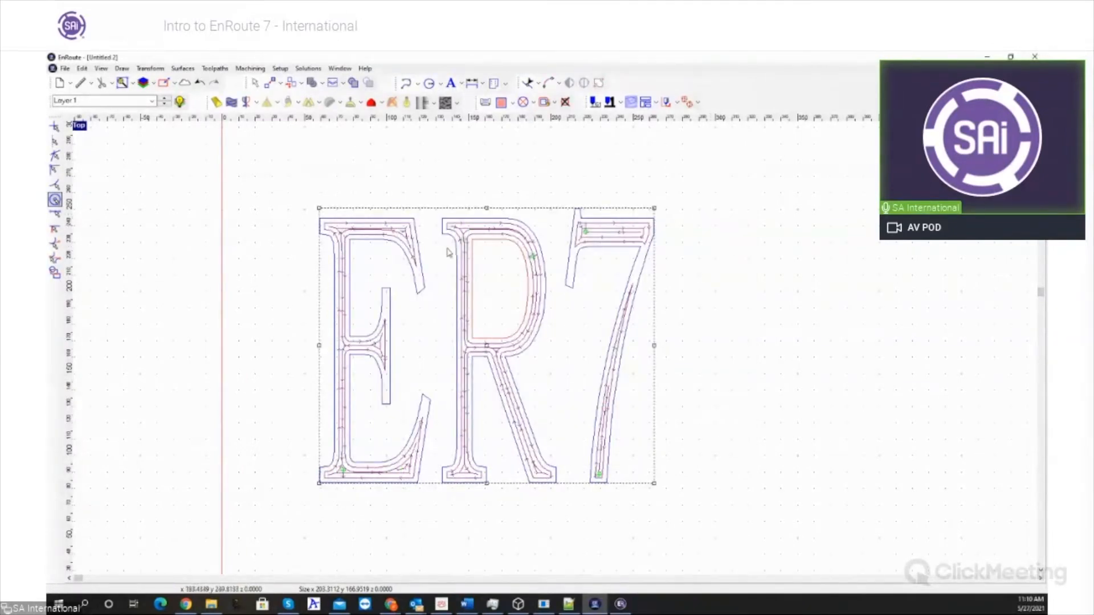
- Examine the No Lifts toolpaths inside the E, R and 7 close up
scroll(447, 251, up, 4)
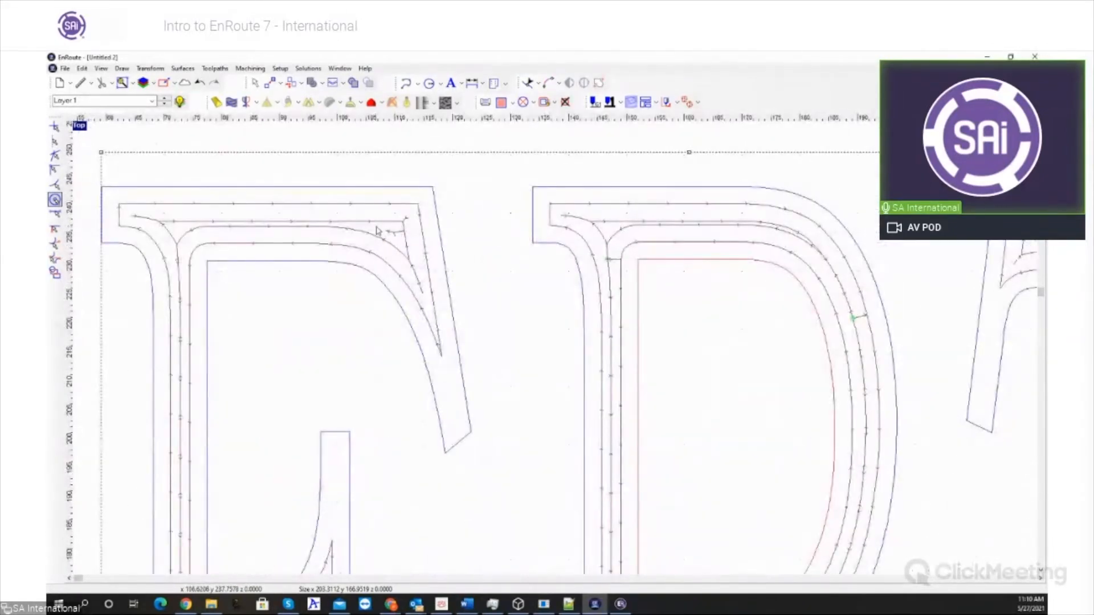
scroll(376, 231, down, 4)
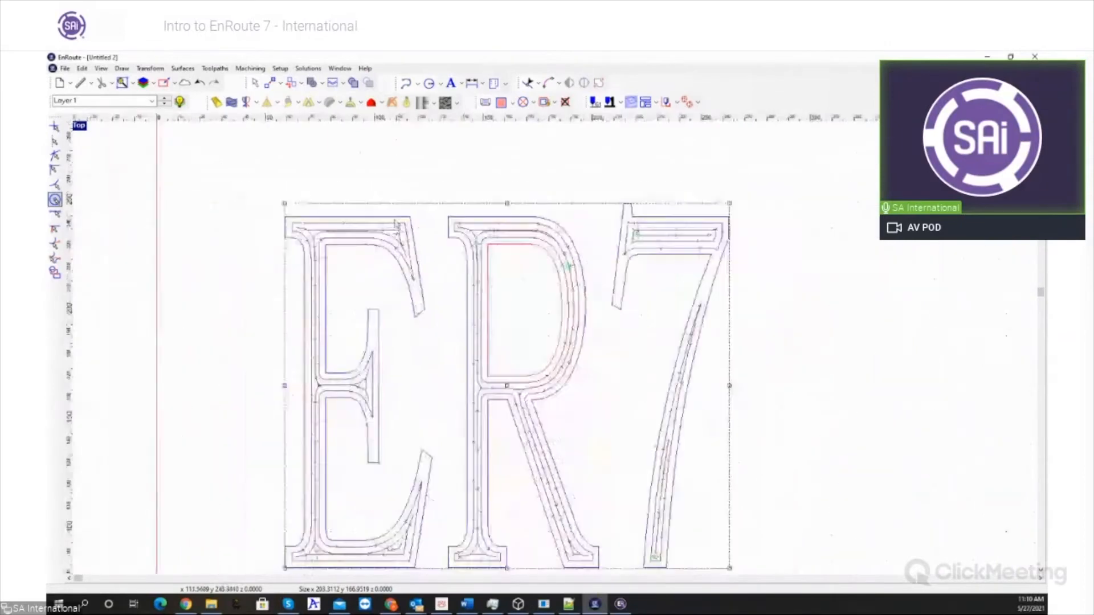
scroll(398, 223, down, 1)
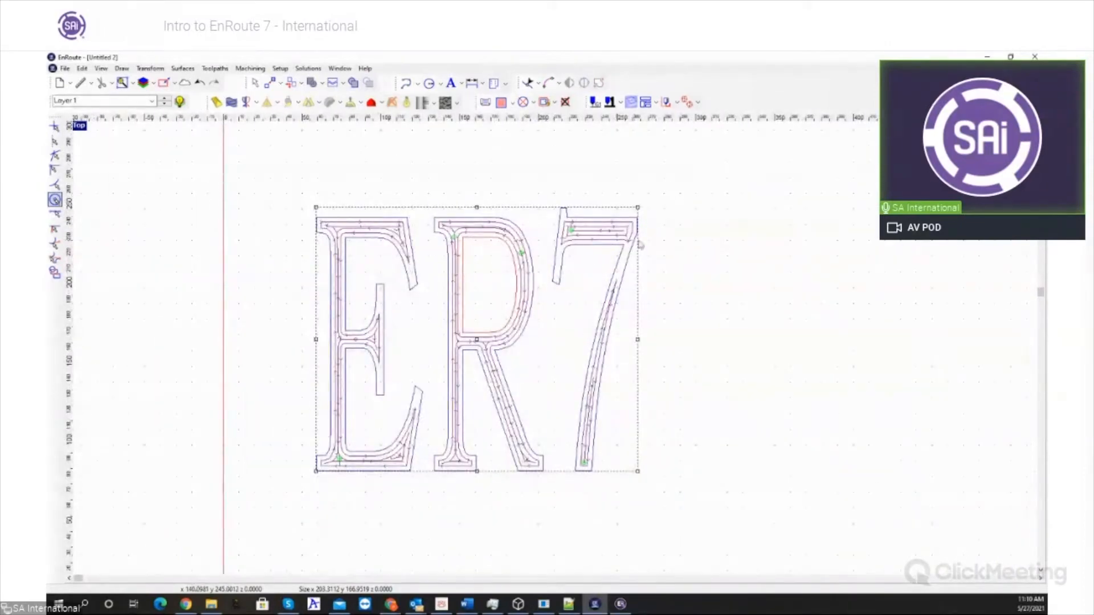
scroll(674, 247, down, 2)
scroll(613, 487, up, 1)
scroll(683, 391, up, 1)
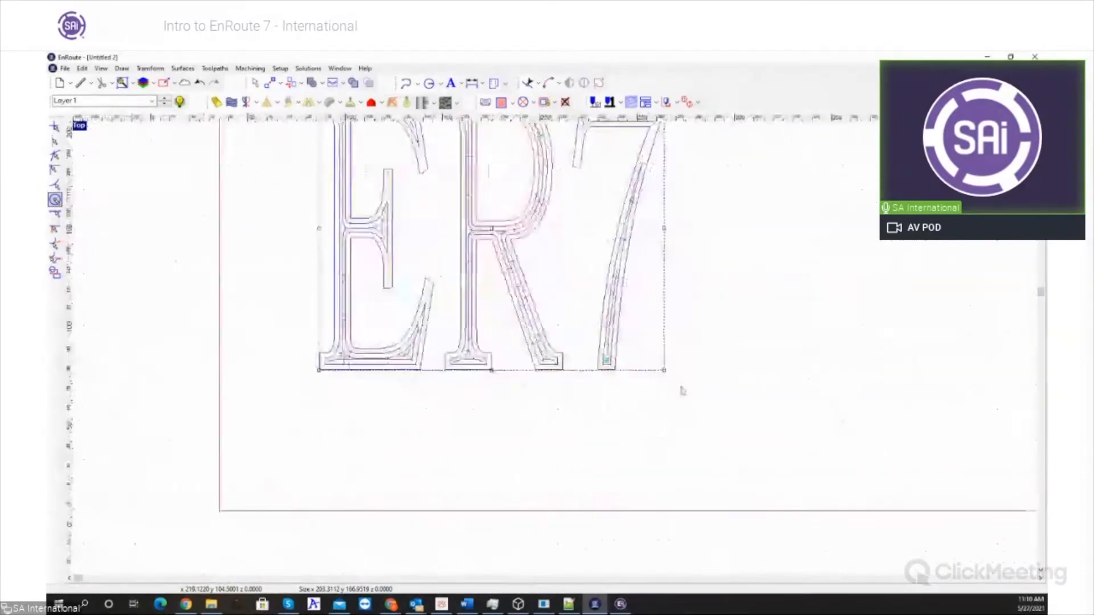
scroll(688, 382, up, 1)
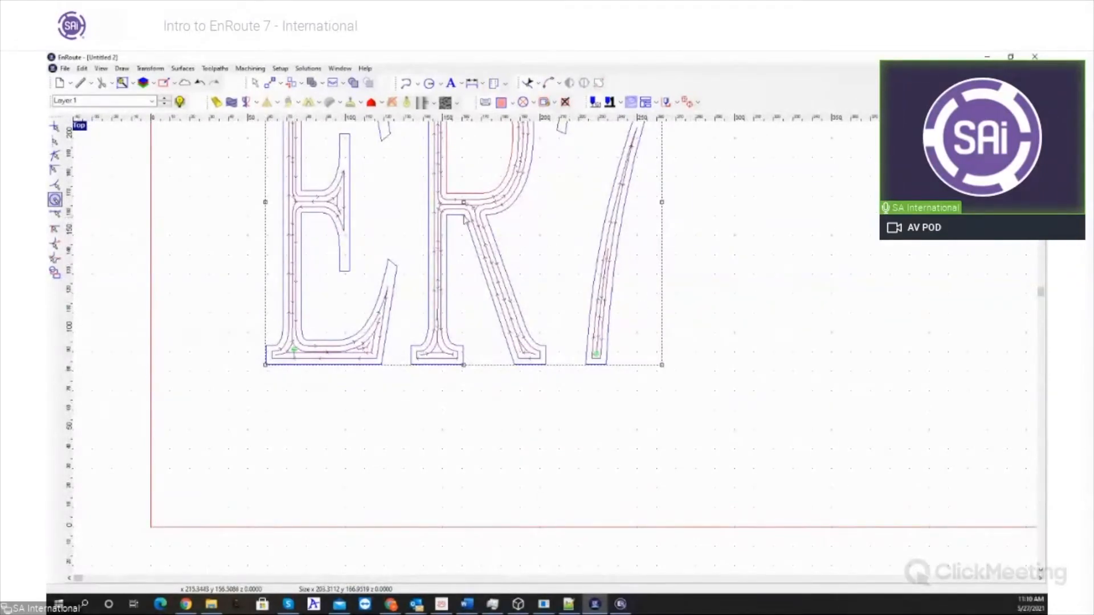
scroll(452, 319, down, 3)
scroll(391, 405, down, 2)
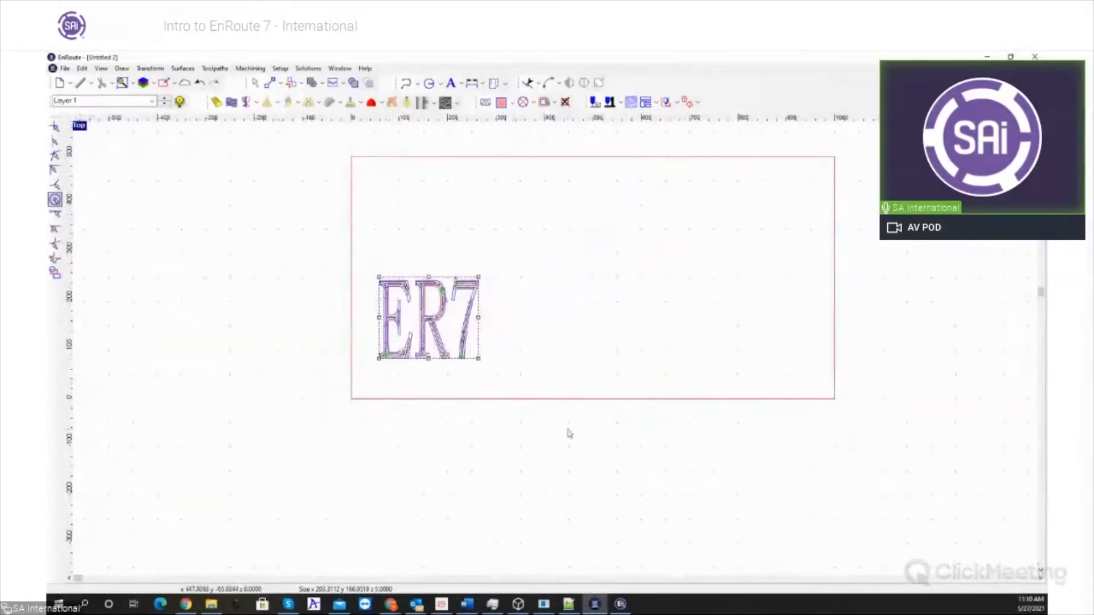
- Delete the ER7 lettering with its toolpaths and draw a circle about 219 in diameter in the plate's left half by two corners
key(Delete)
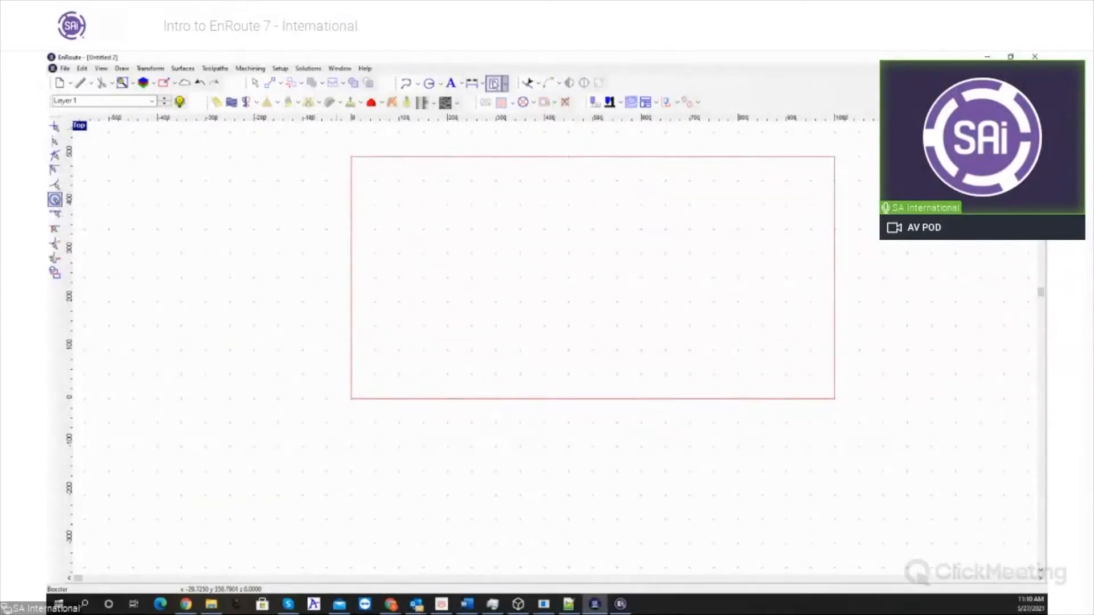
click(441, 85)
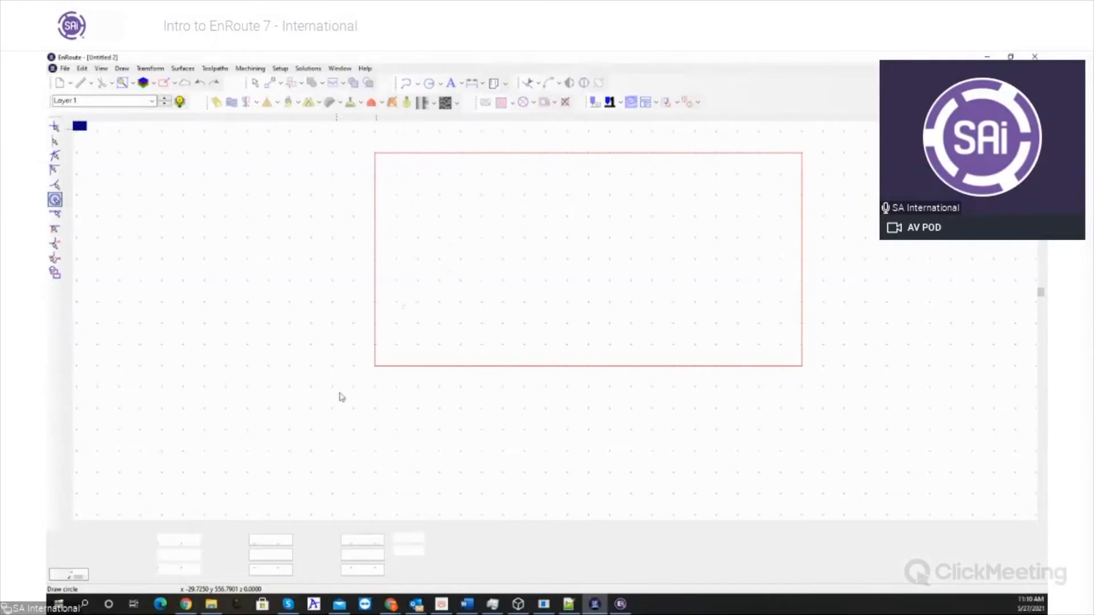
click(102, 541)
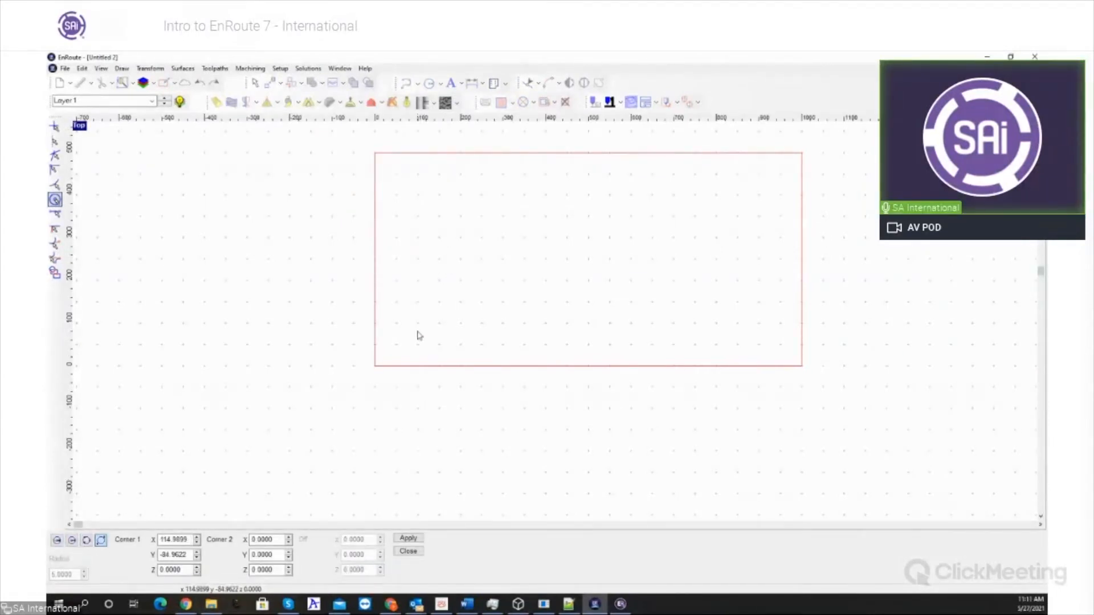
- Create a Spiral fill toolpath on the circle with the 2MMFREZE end mill at a depth of 3
click(512, 103)
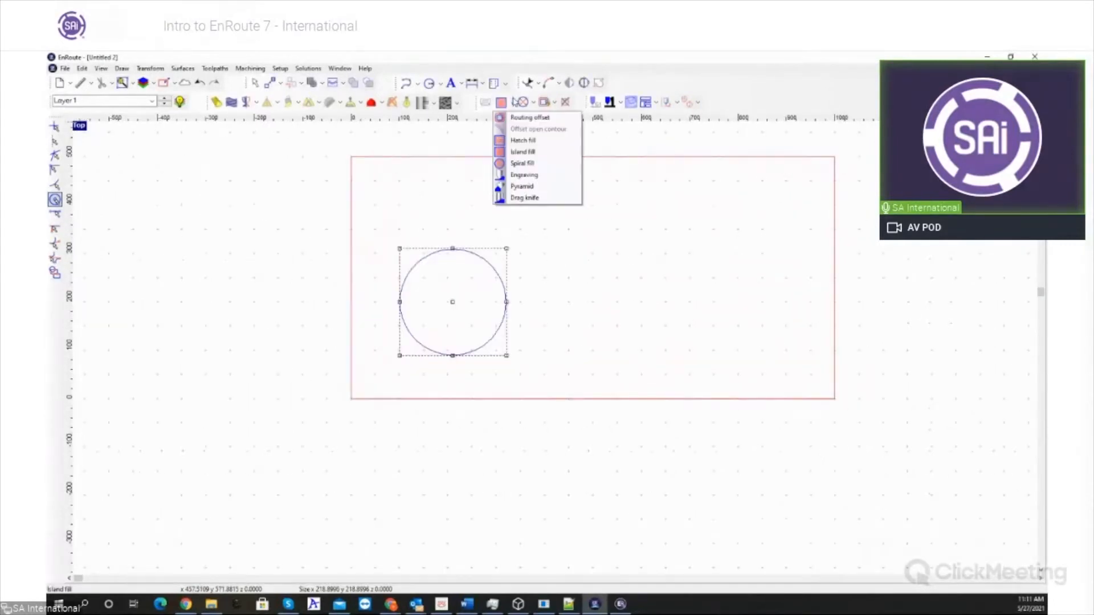
click(534, 164)
scroll(441, 356, down, 1)
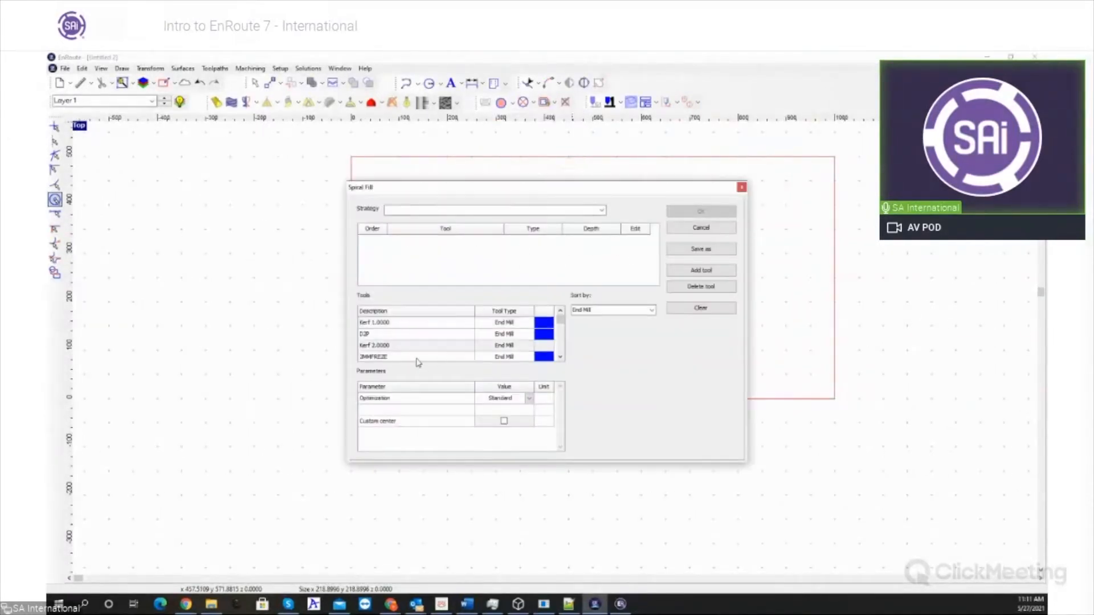
double_click(411, 346)
text(3)
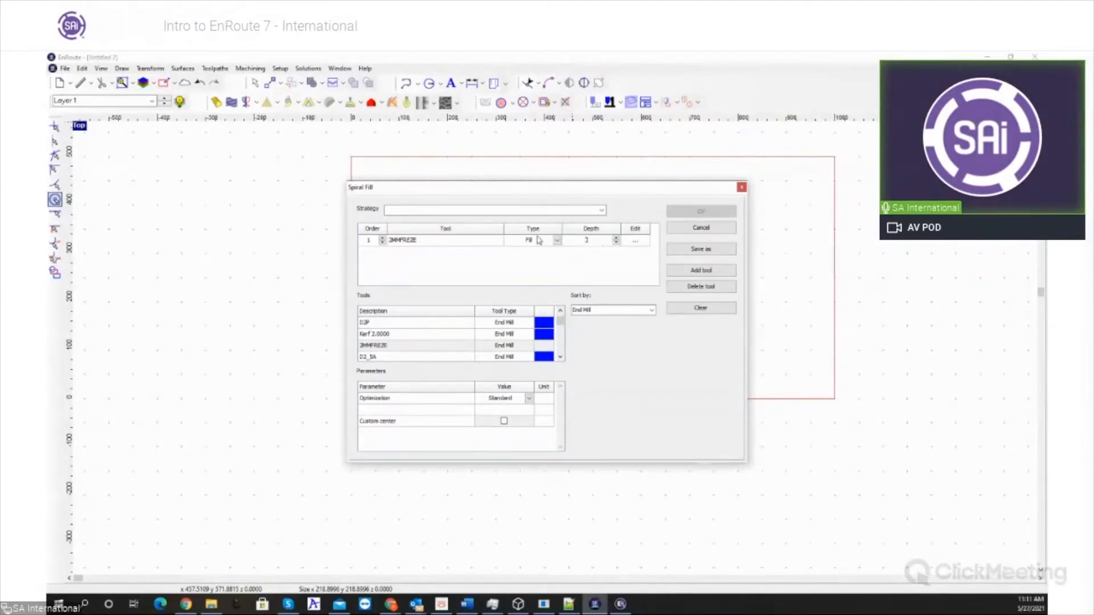
click(706, 211)
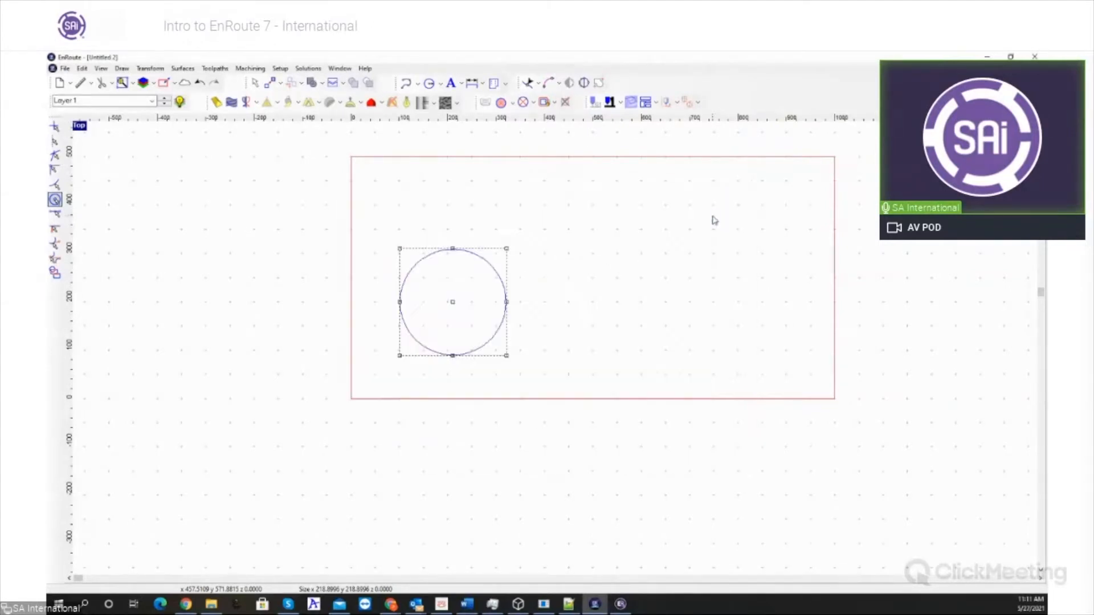
scroll(490, 270, up, 1)
scroll(490, 269, up, 4)
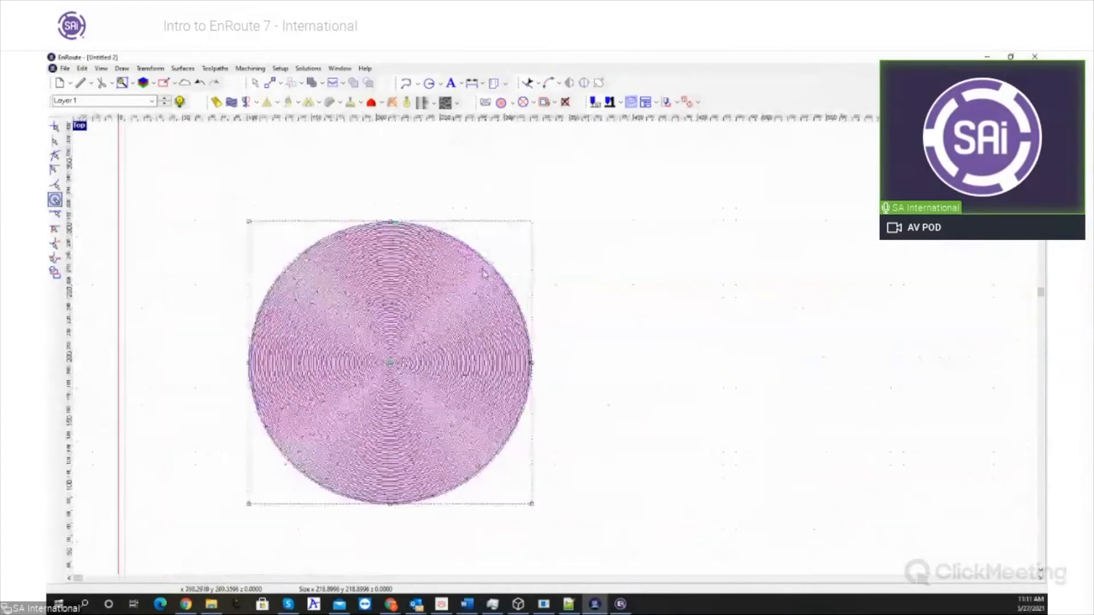
- Delete the circle with its spiral toolpath and draw a tilted ellipse about 251 by 419 in the plate's left half
scroll(582, 210, down, 3)
drag(317, 217, 587, 486)
key(Delete)
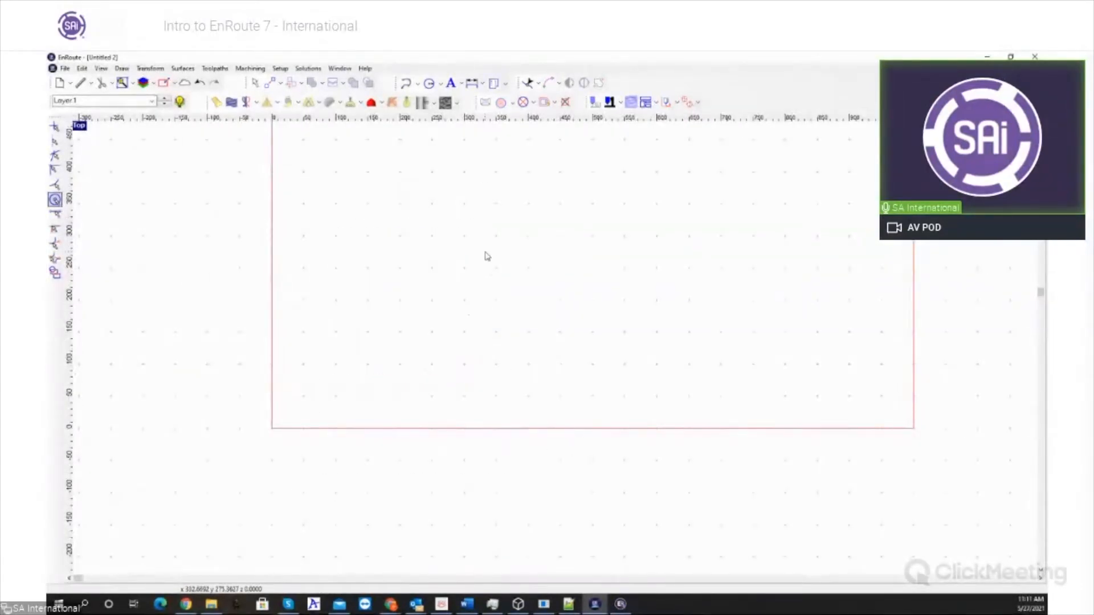
click(440, 83)
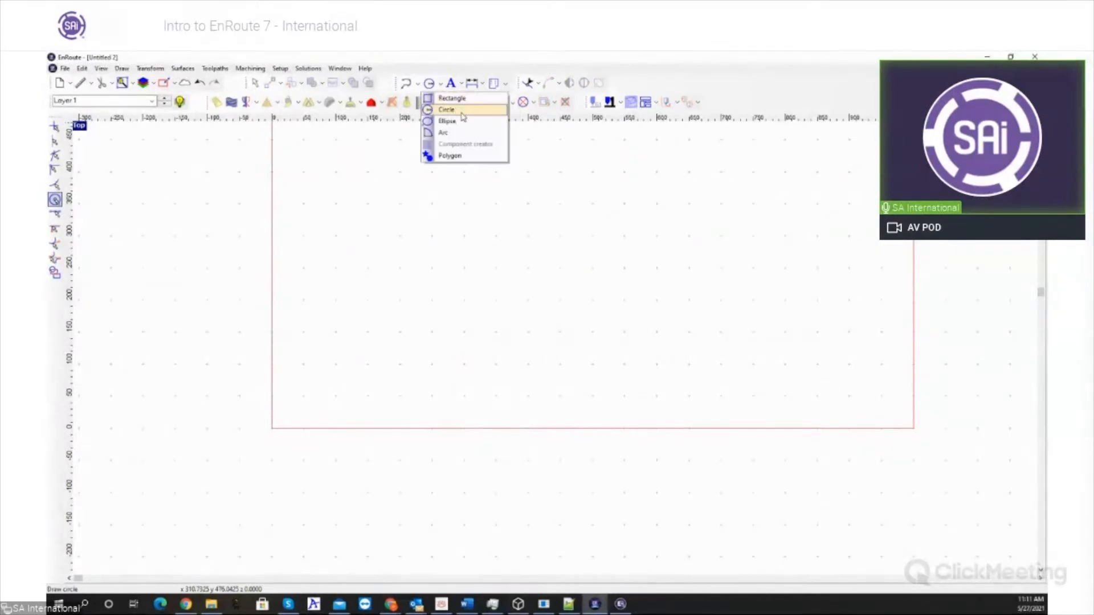
click(447, 121)
click(429, 264)
click(498, 275)
click(519, 159)
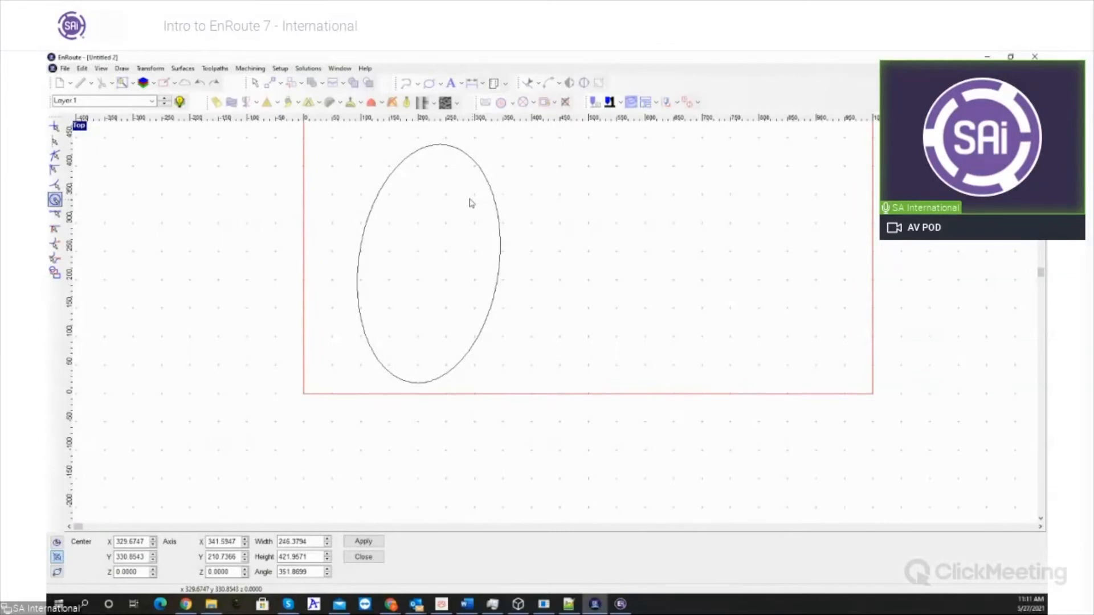
key(Escape)
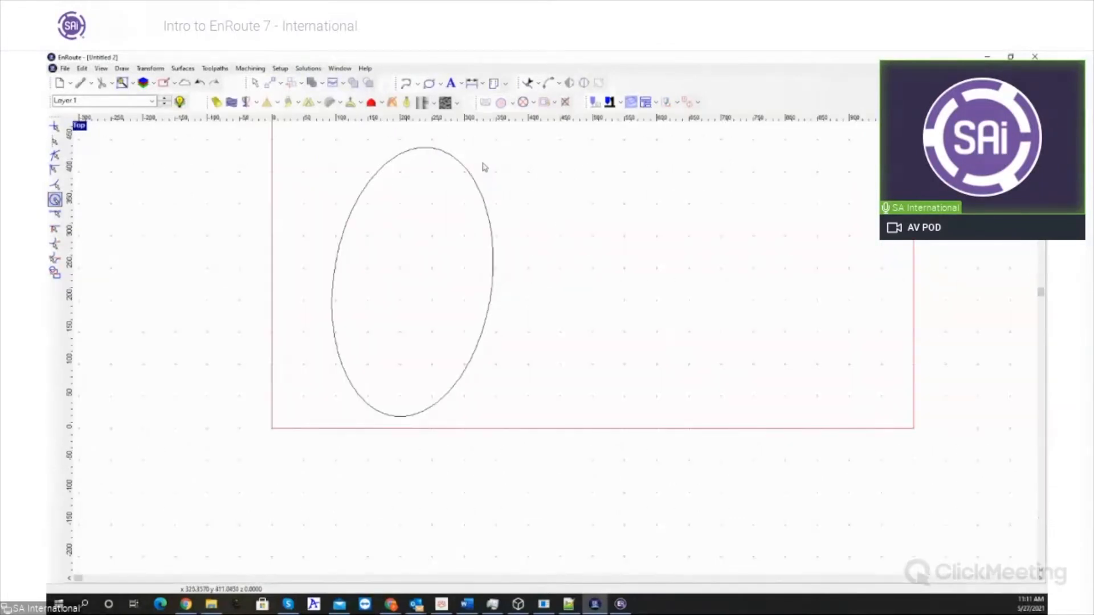
- Create a Spiral fill toolpath on the tilted ellipse with the 2MMFREZE end mill and Standard optimization
click(535, 103)
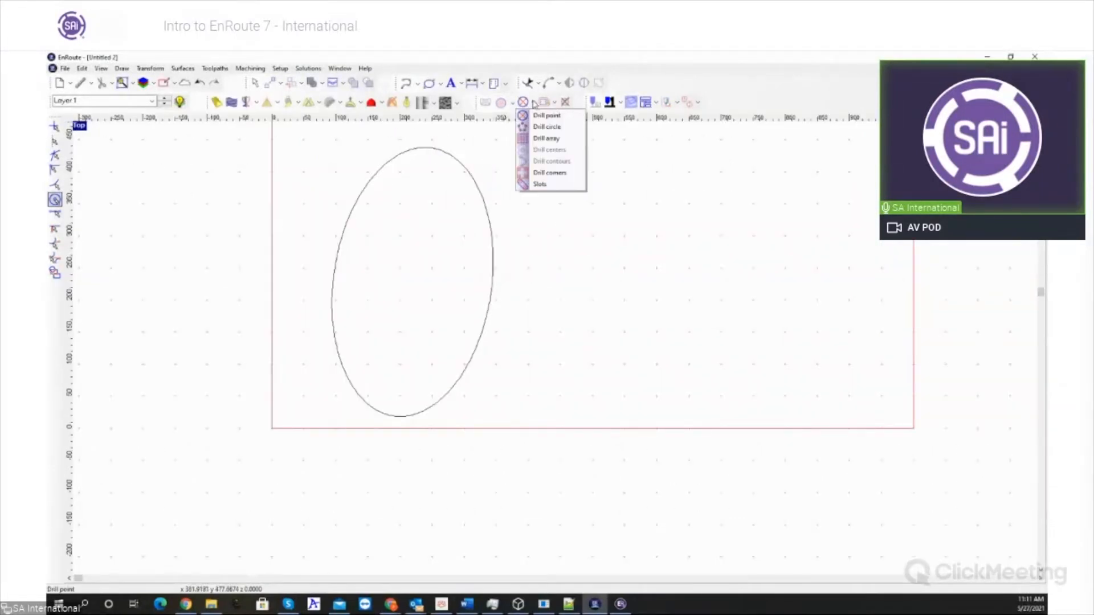
click(487, 135)
click(454, 161)
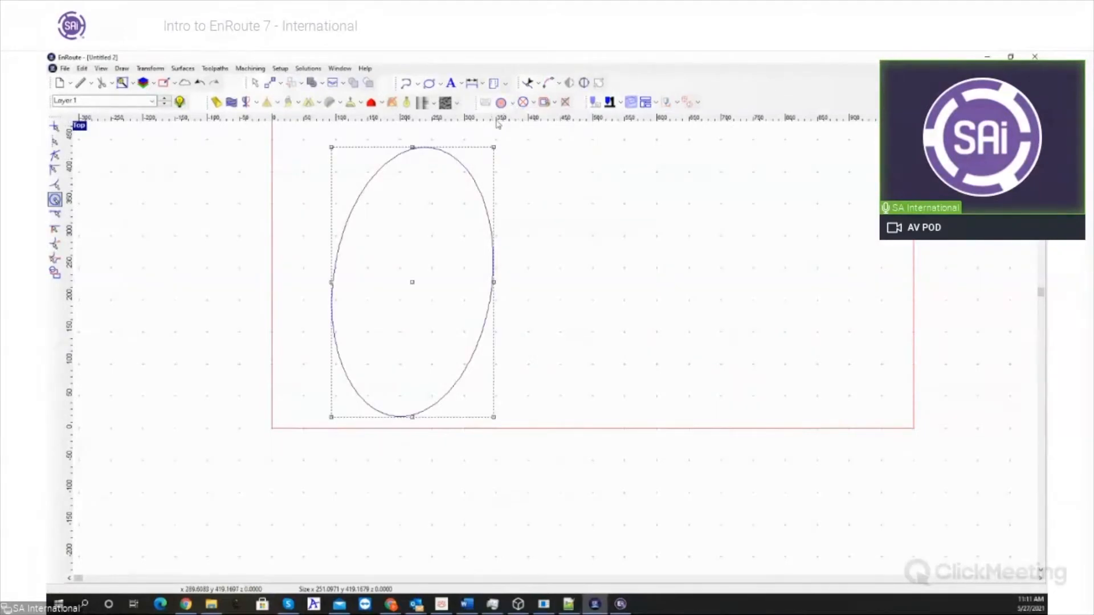
click(512, 103)
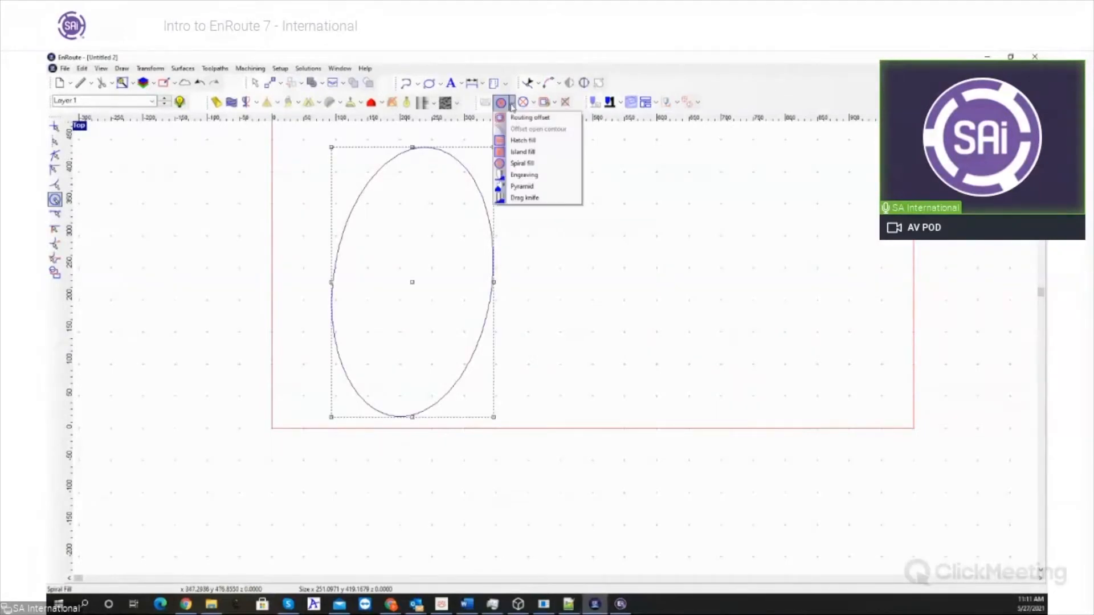
click(533, 164)
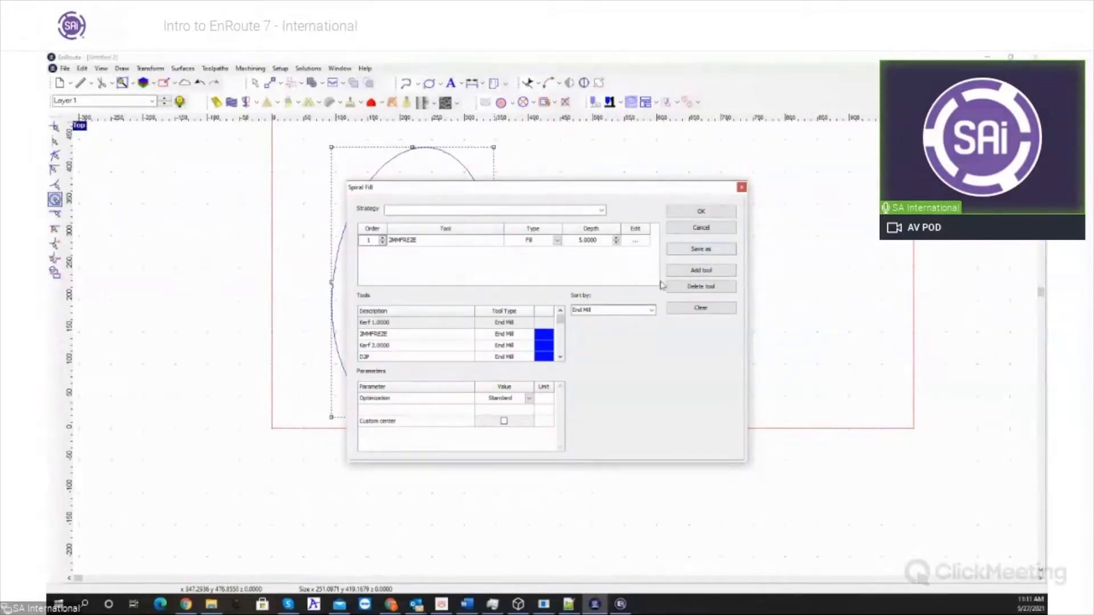
click(602, 243)
click(684, 214)
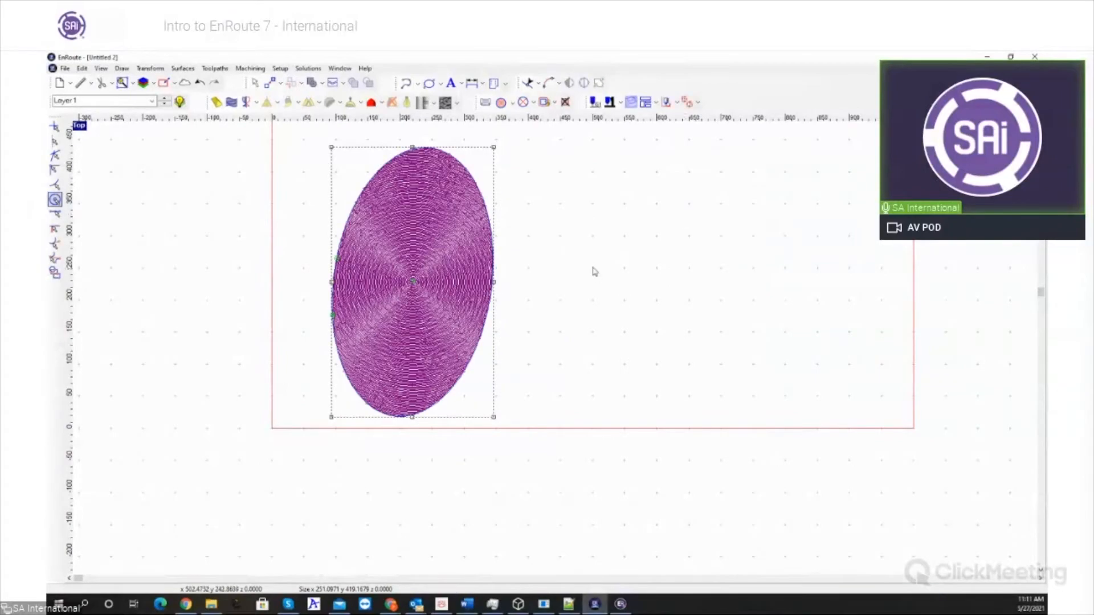
- Examine the ellipse's spiral toolpath close up along its outer edge and near its upper end
scroll(473, 296, up, 3)
scroll(459, 306, up, 3)
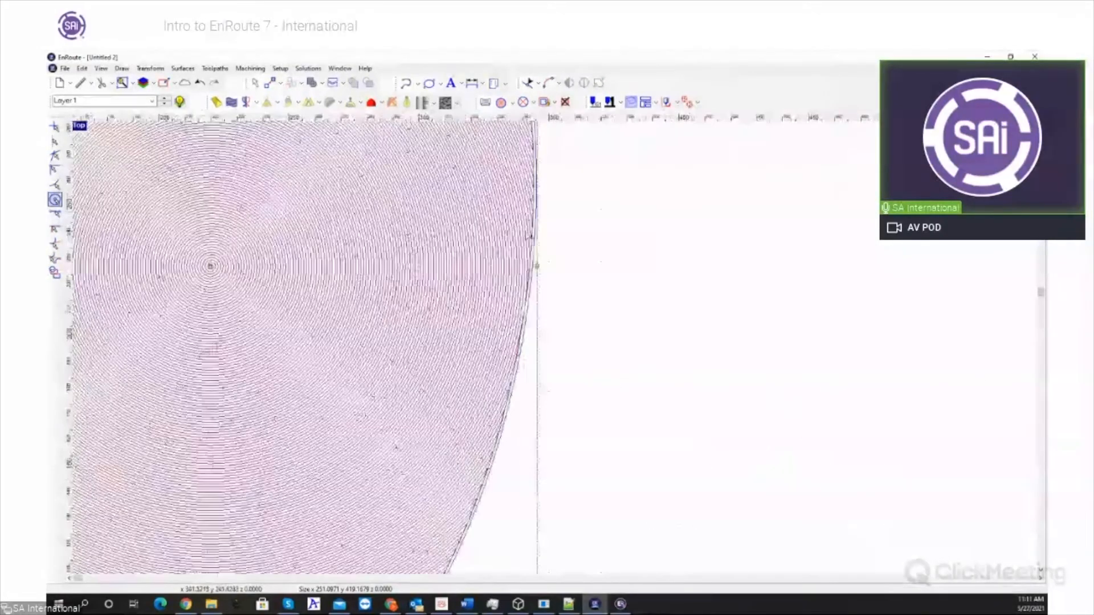
scroll(459, 306, down, 3)
scroll(538, 267, up, 4)
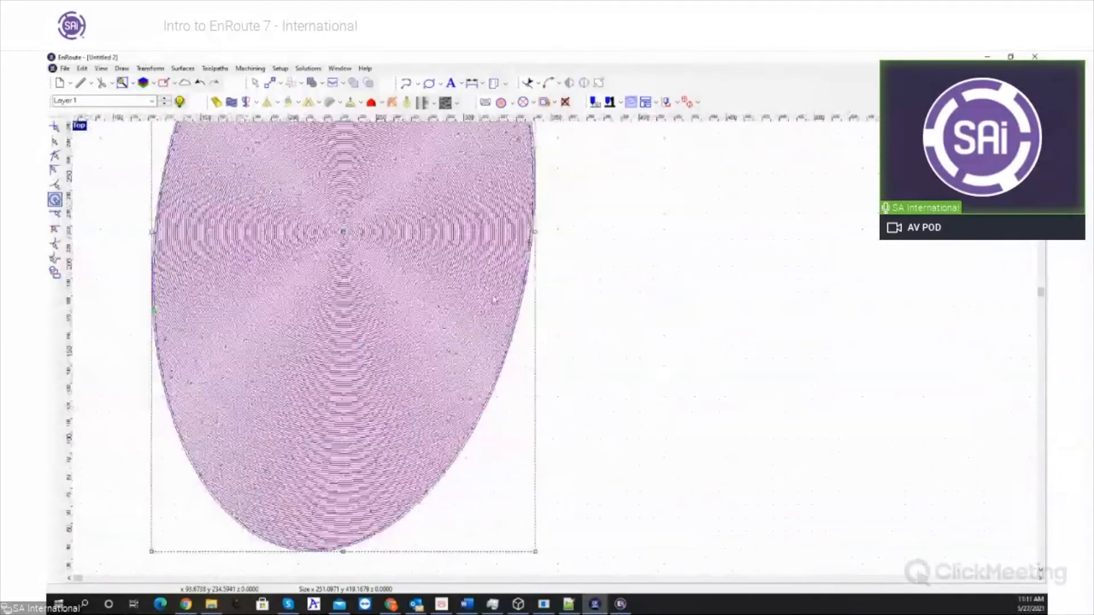
scroll(538, 267, up, 1)
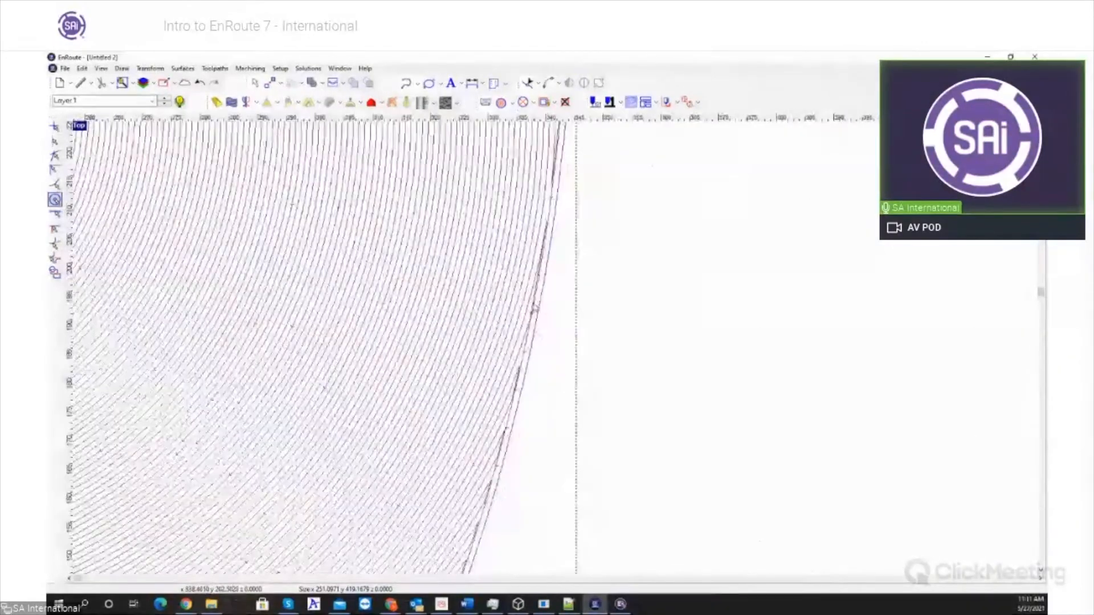
scroll(535, 308, down, 12)
scroll(464, 219, up, 2)
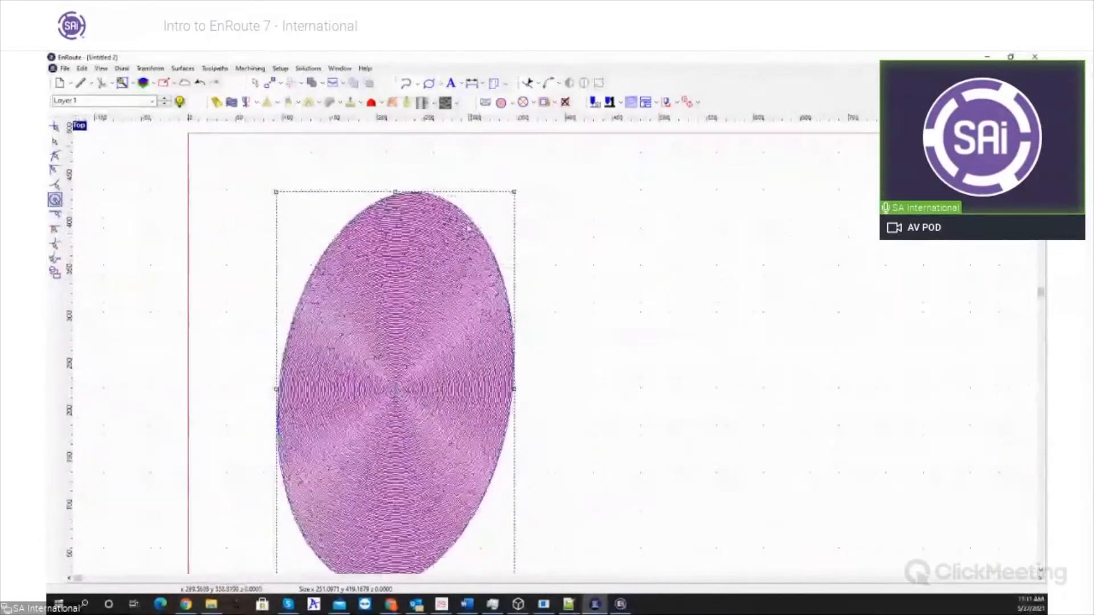
scroll(464, 219, up, 4)
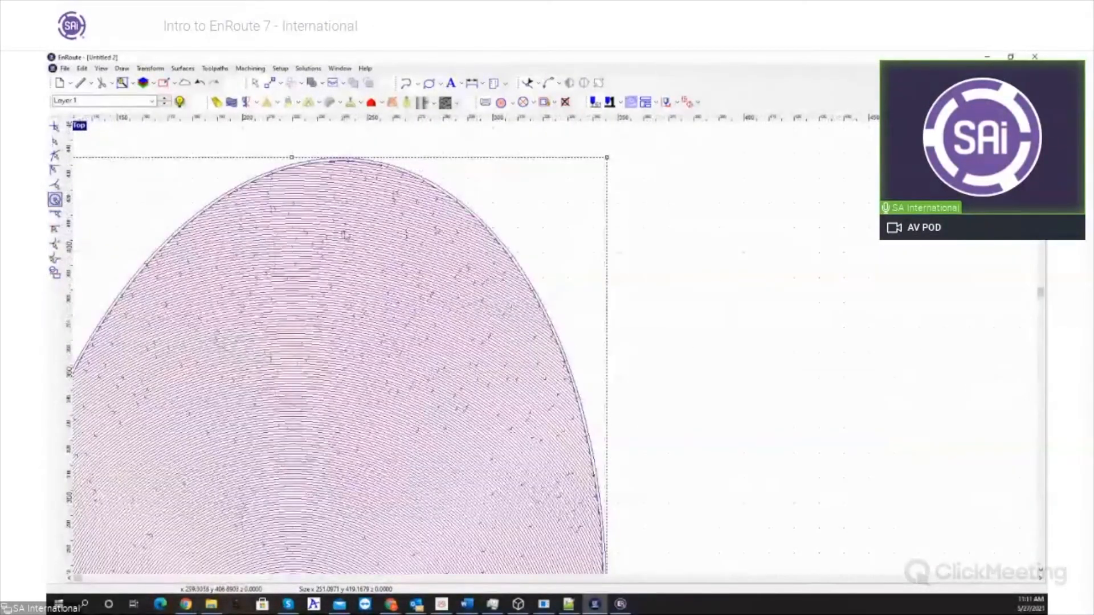
scroll(346, 236, down, 5)
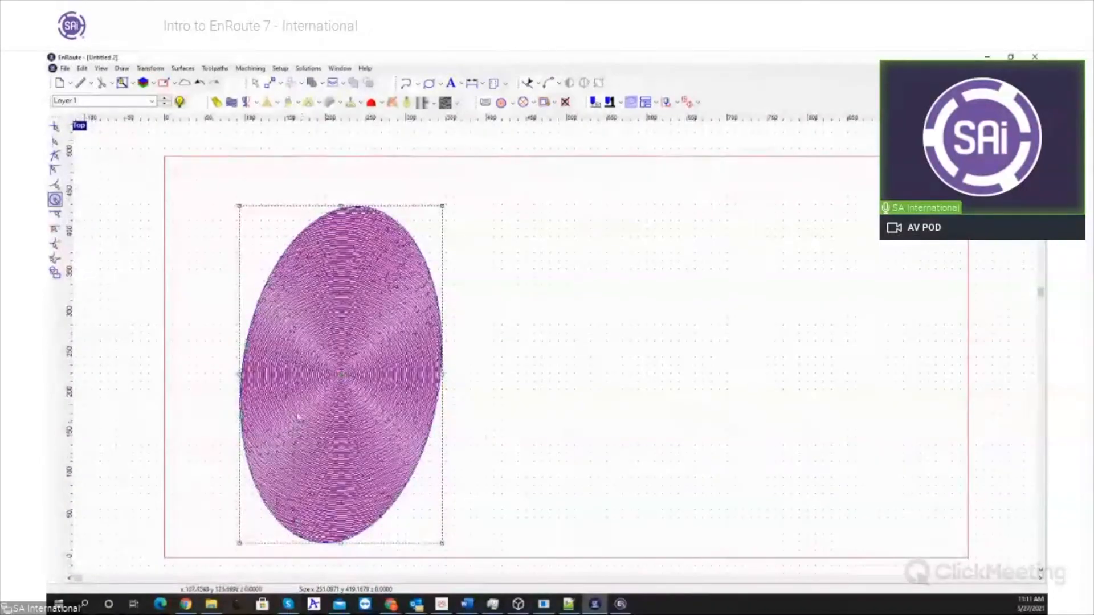
- Edit the ellipse's Spiral fill to use a custom center at X 0 and Y 0 mm
right_click(304, 419)
click(337, 351)
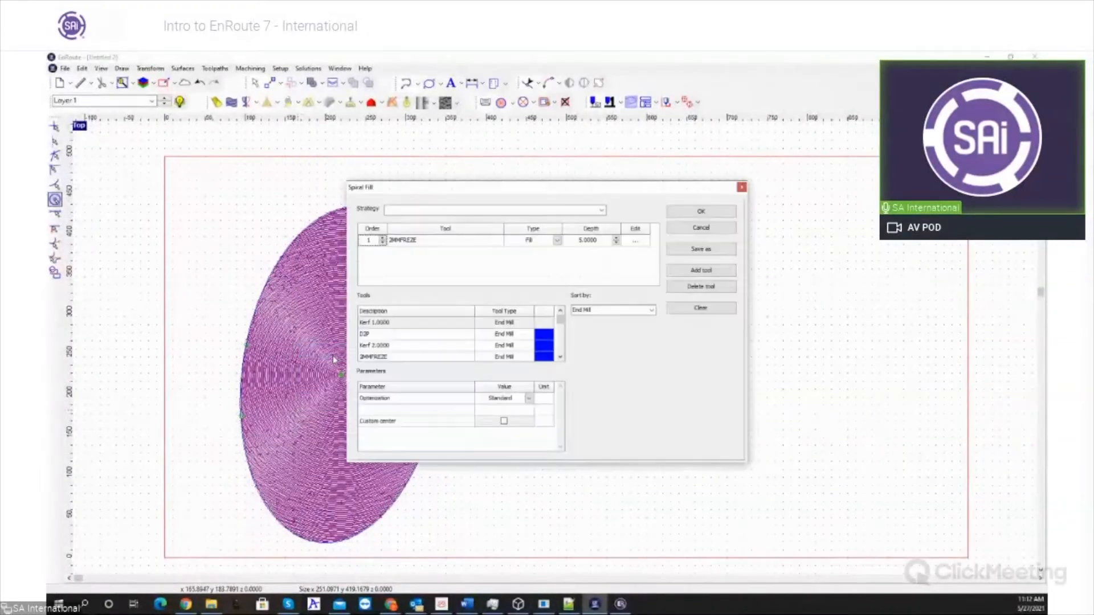
click(504, 421)
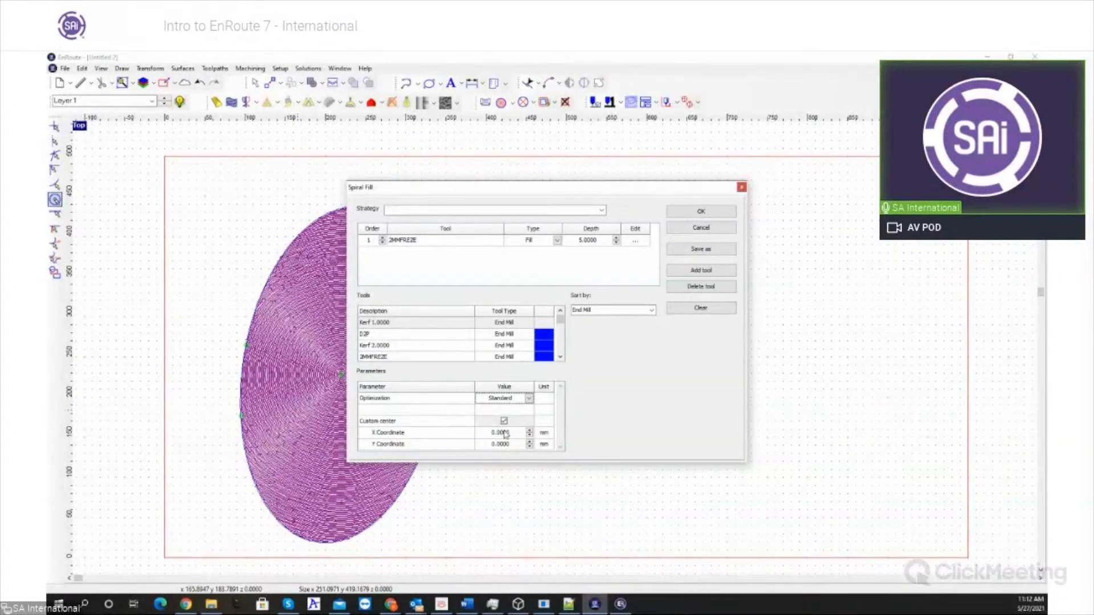
click(709, 213)
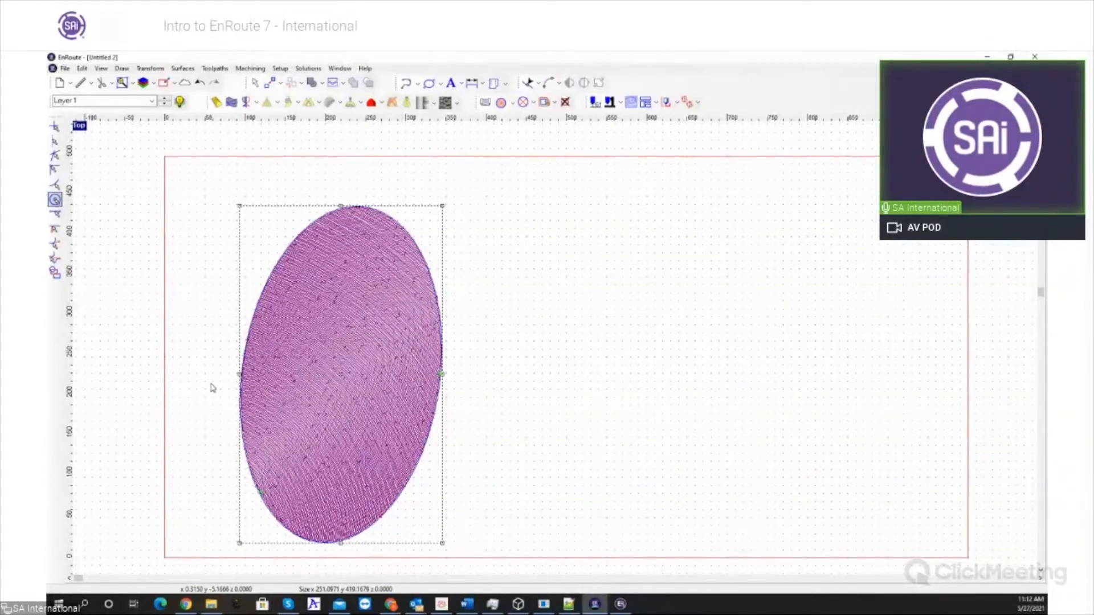
- Delete the ellipse with its toolpath and draw a rectangle about 118 by 134 in the plate's left half
drag(151, 214, 493, 553)
key(Delete)
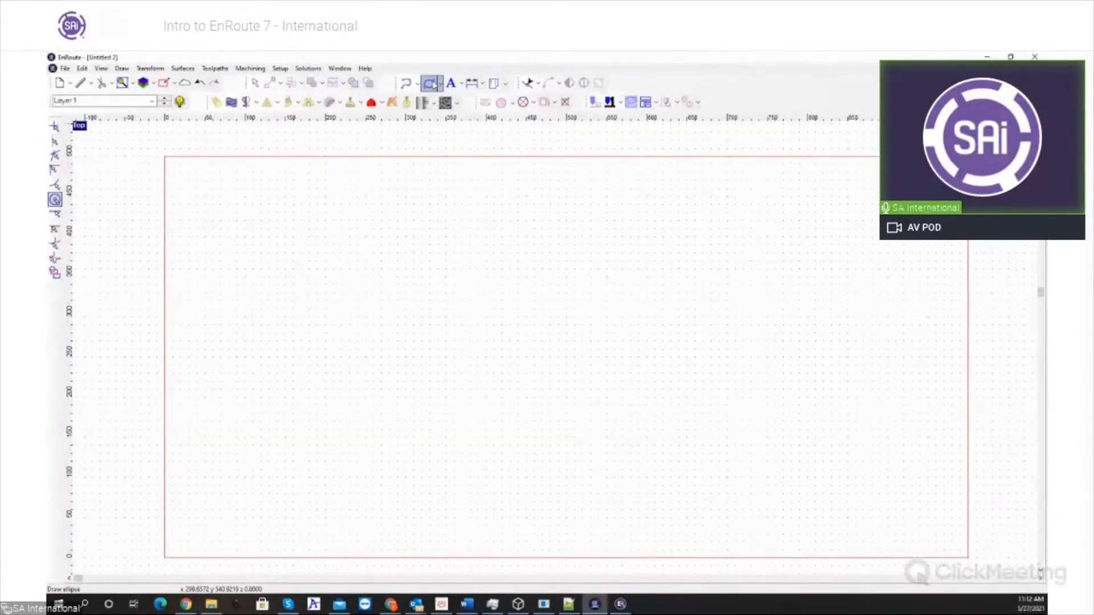
click(440, 84)
click(450, 99)
drag(319, 241, 384, 365)
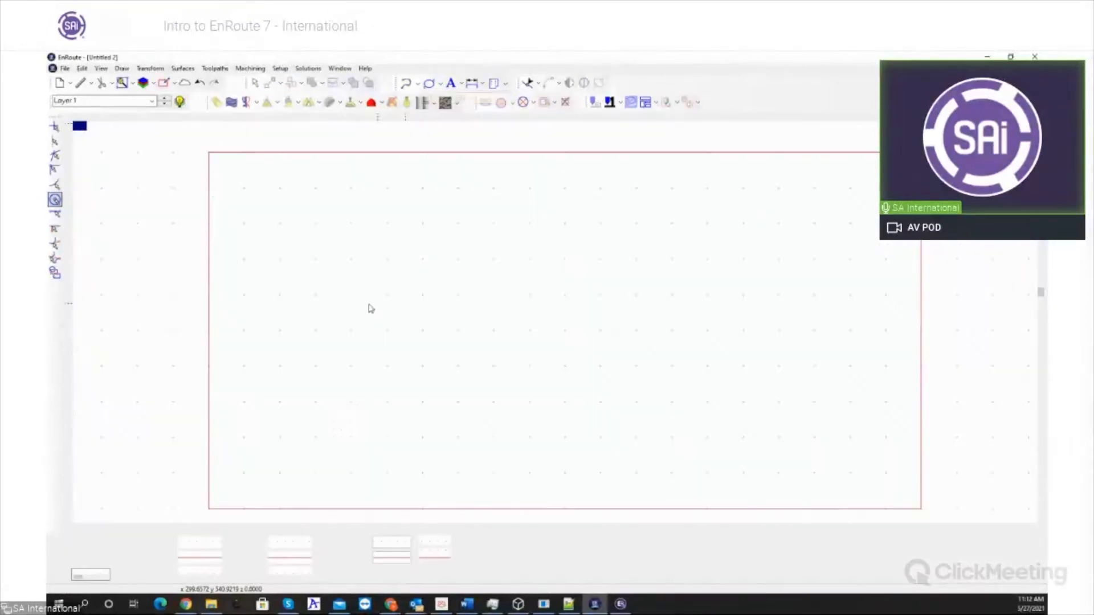
drag(337, 262, 422, 359)
key(Escape)
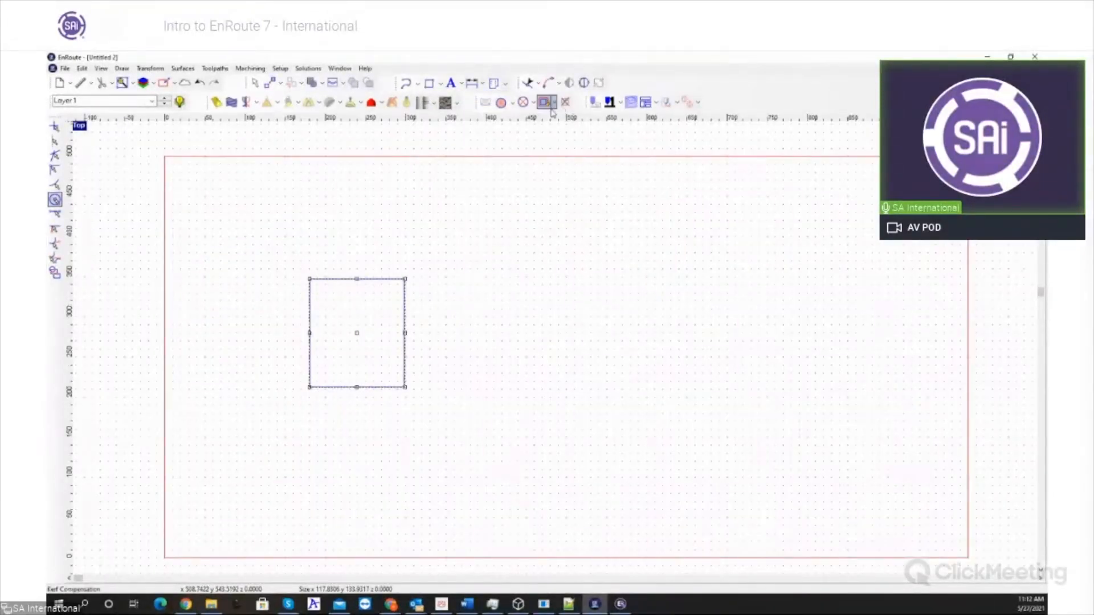
- Create a Kerf Fill toolpath on the rectangle using the Hatch fill method
click(554, 103)
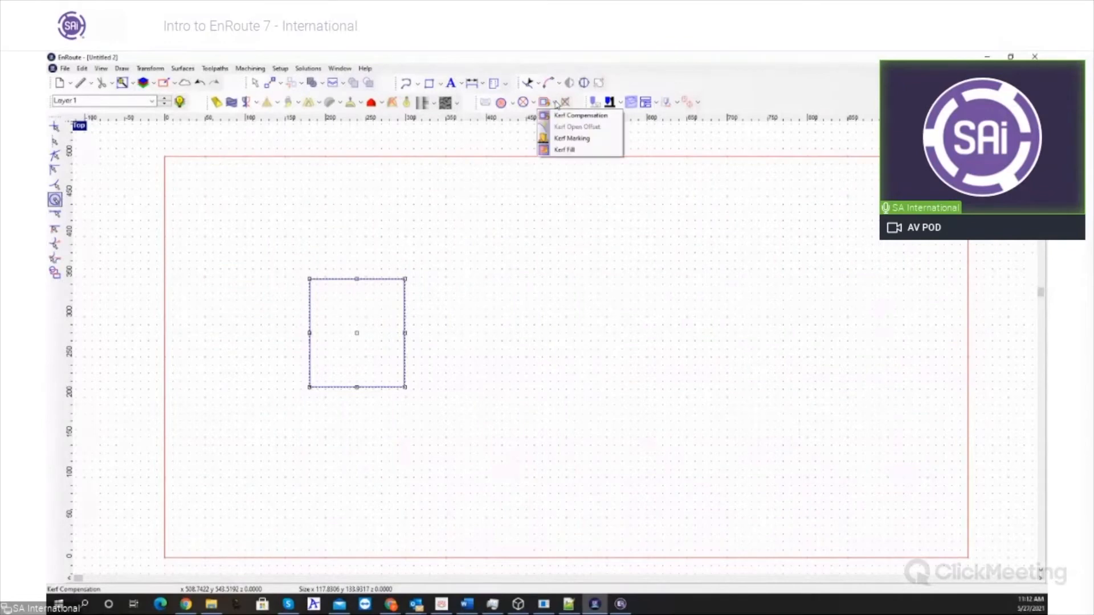
click(592, 149)
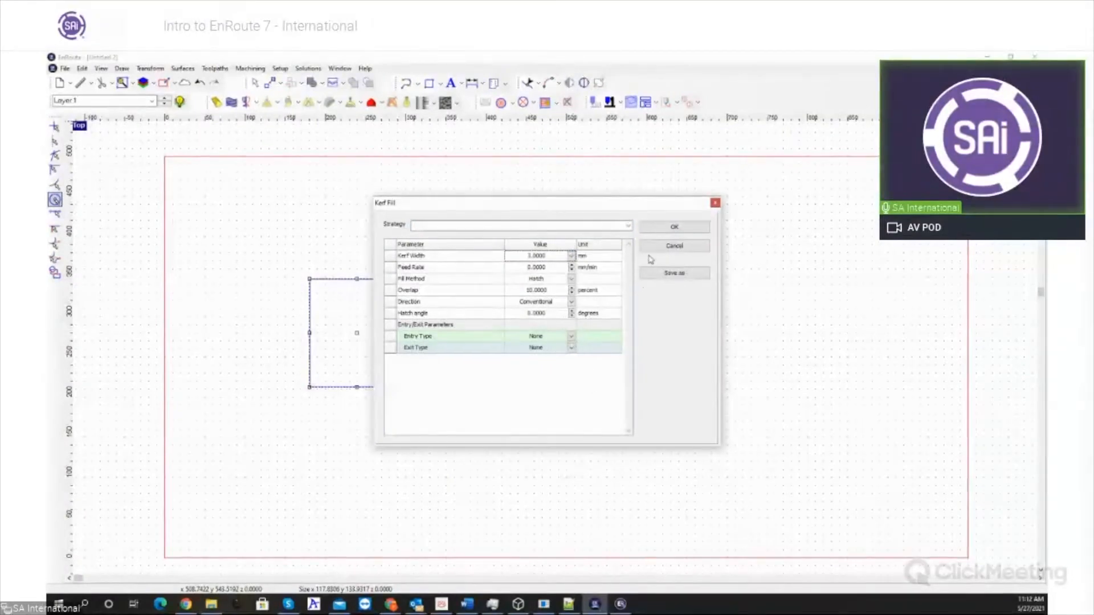
click(670, 230)
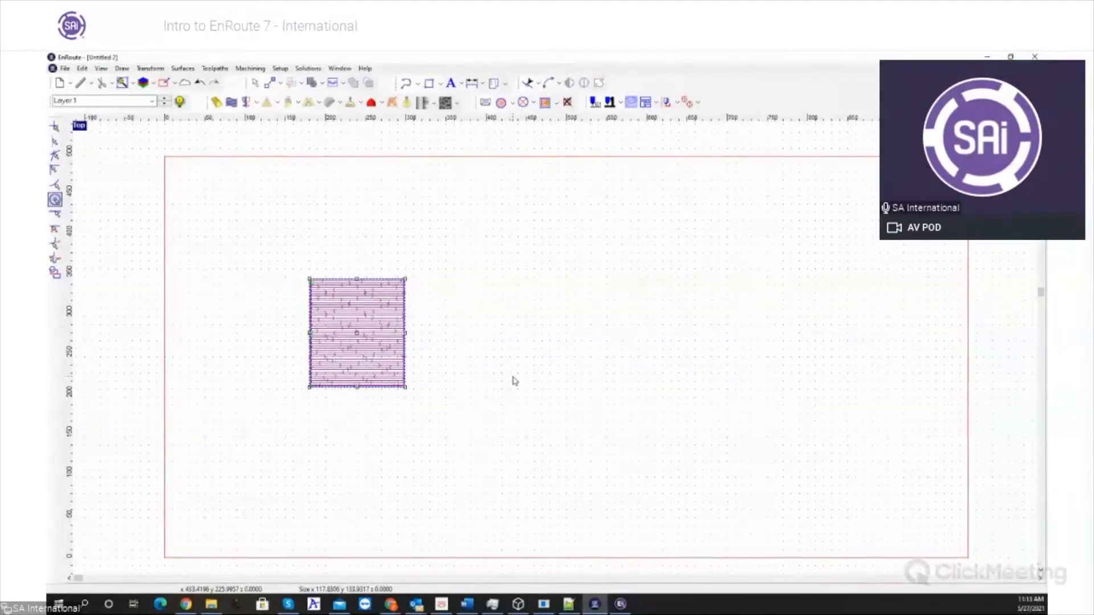
- Delete the kerf-filled rectangle and draw five separate rectangles of different sizes, one large and four smaller, in the plate's left half
click(303, 304)
key(Delete)
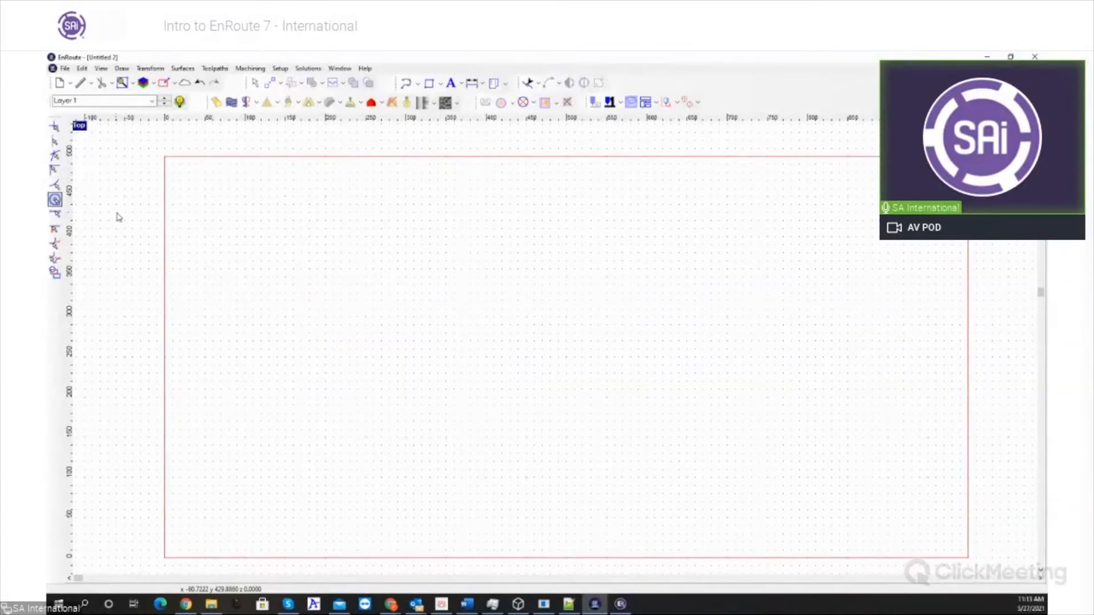
click(429, 84)
drag(350, 278, 427, 394)
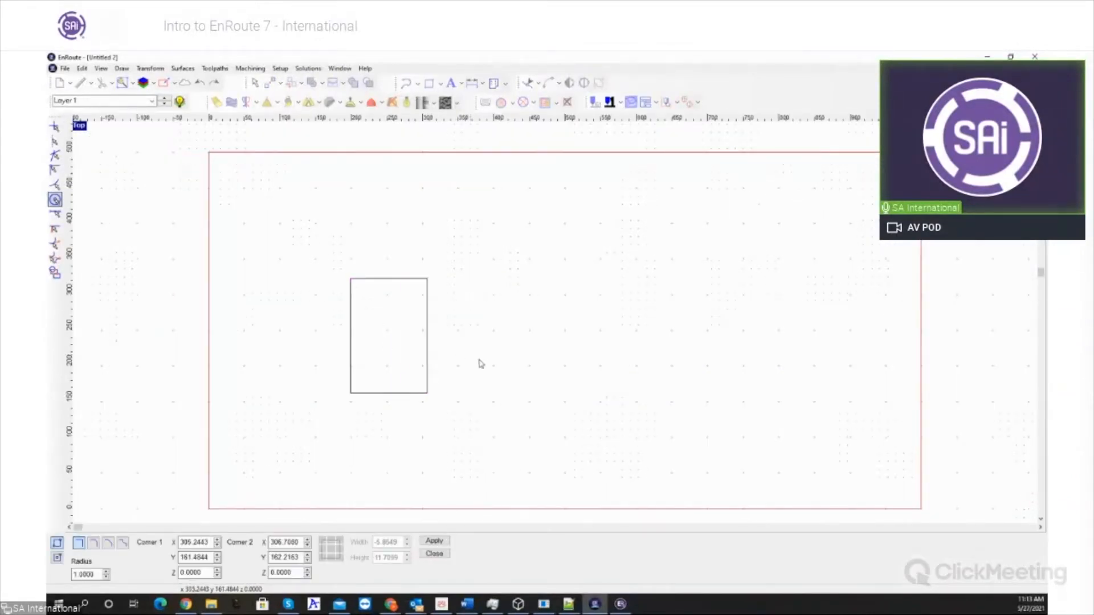
drag(495, 313, 526, 369)
drag(487, 254, 480, 302)
drag(454, 254, 472, 308)
drag(383, 239, 401, 257)
key(Escape)
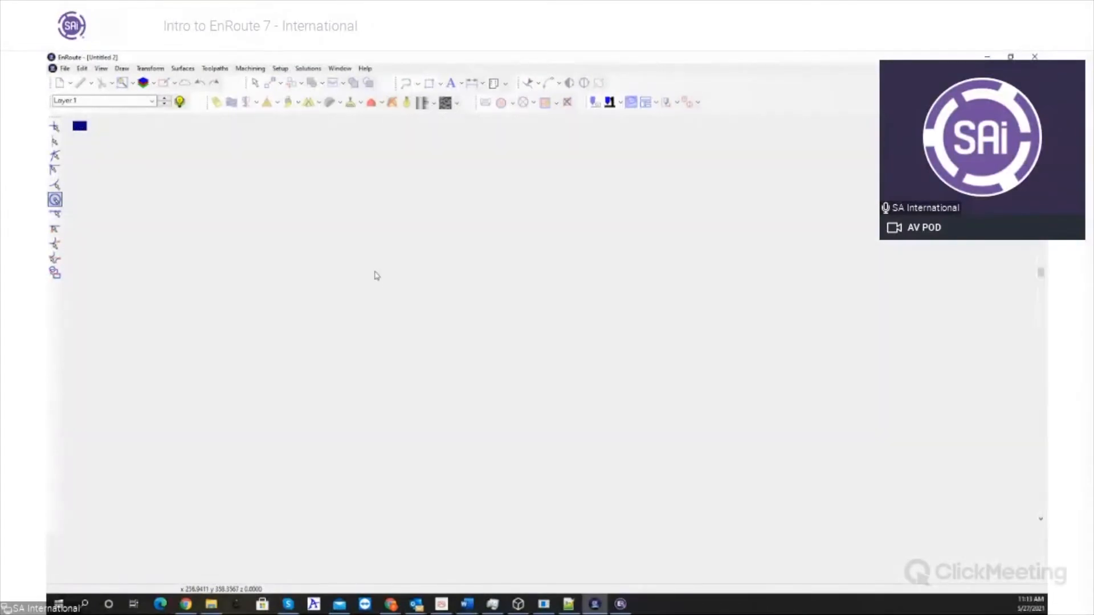
- Compare left-to-right and right-to-left selection windows that enclose or only cross the large rectangle and its smaller neighbours
mouse_move(306, 210)
mouse_down()
mouse_move(418, 300)
mouse_move(416, 413)
mouse_move(421, 387)
mouse_up()
drag(328, 233, 424, 318)
drag(285, 227, 435, 339)
drag(325, 227, 484, 355)
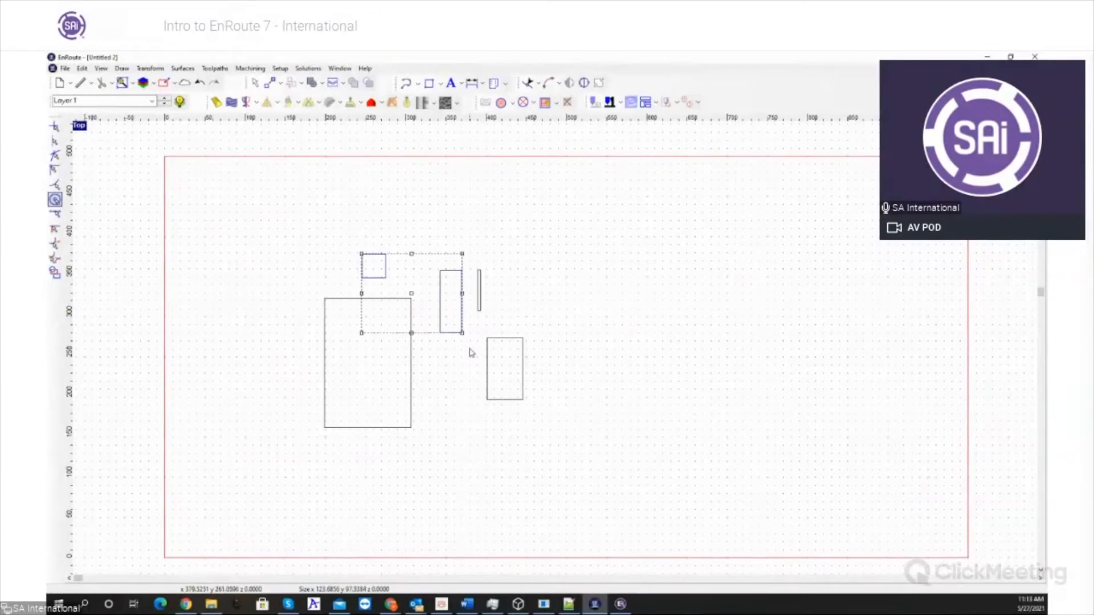
click(318, 476)
drag(250, 525, 457, 274)
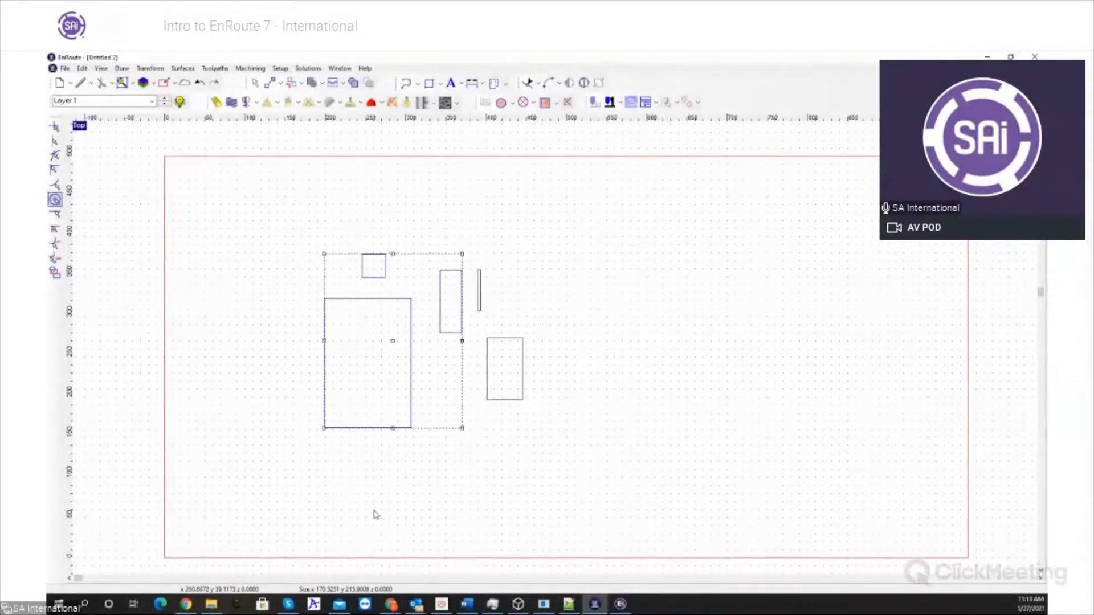
click(313, 505)
drag(284, 182, 426, 314)
drag(322, 206, 467, 379)
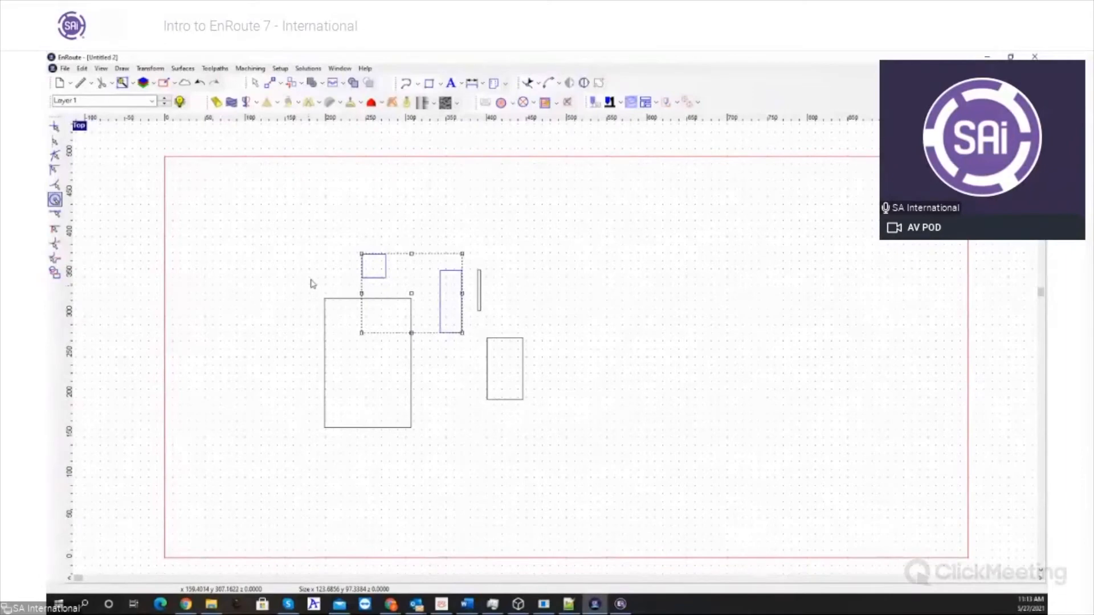
- Enclose the three small rectangles above and beside the large one in a left-to-right selection window, and clear the selection
drag(335, 238, 489, 345)
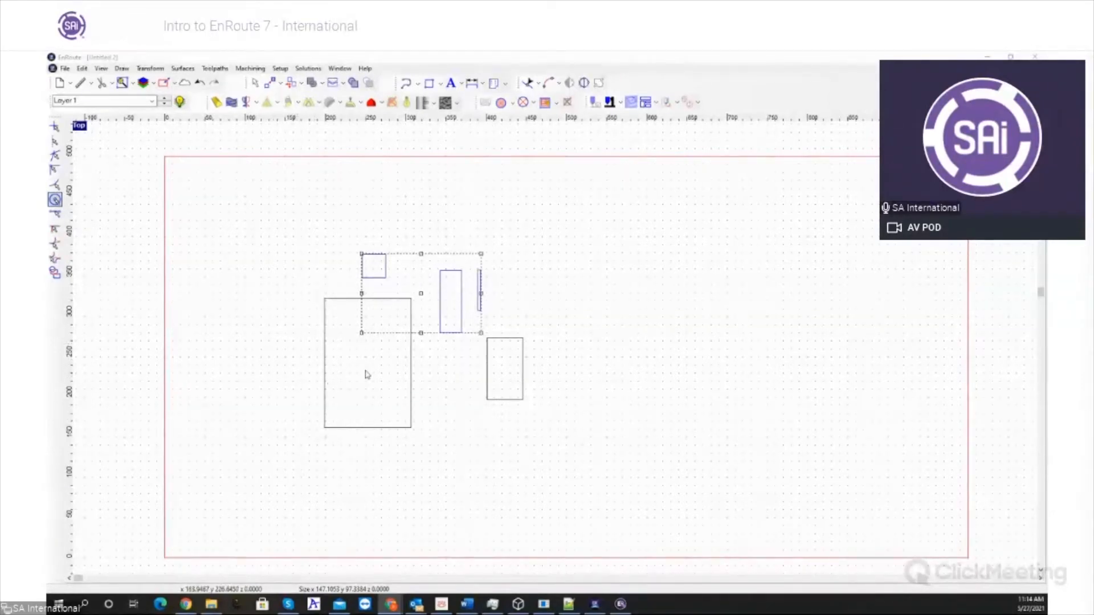
click(414, 373)
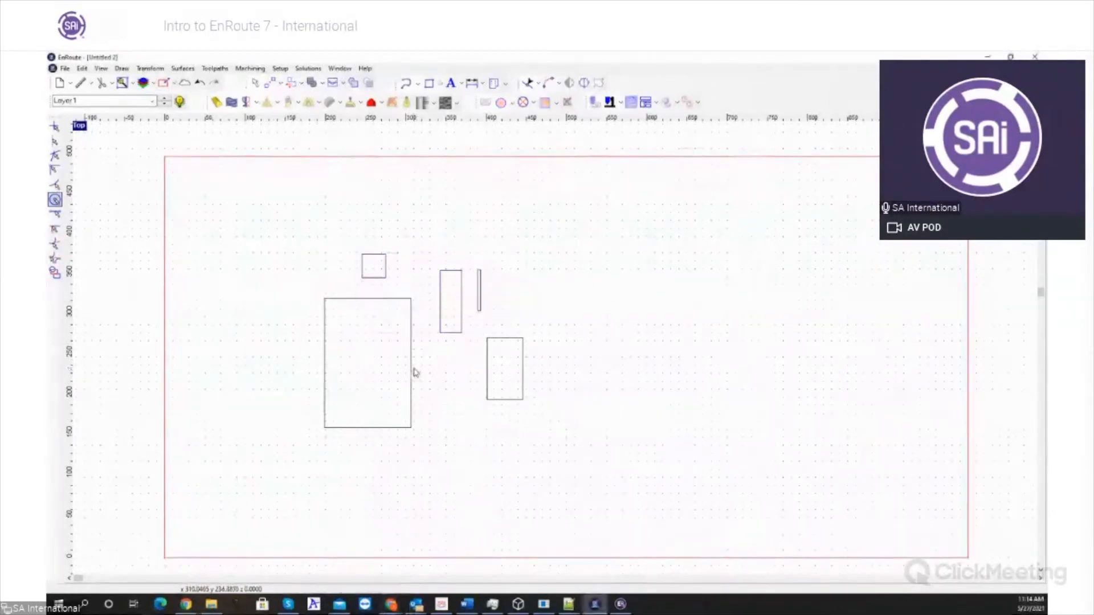
- Enlarge the large rectangle to about 578 by 263 and spread the smaller rectangles out inside it
click(418, 421)
drag(415, 433, 790, 514)
click(370, 267)
drag(370, 266, 355, 455)
click(442, 315)
click(479, 311)
drag(482, 292, 566, 311)
drag(568, 399, 640, 399)
- Widen the narrow rectangle inside the large one into a near-square of about 81 by 84
scroll(641, 402, up, 3)
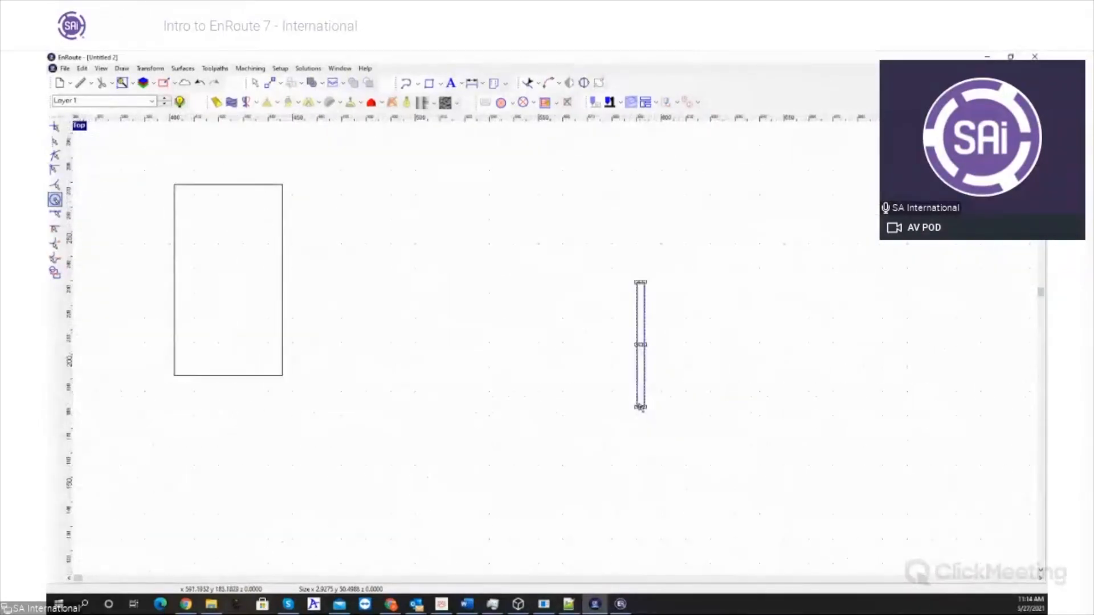
drag(636, 411, 445, 488)
scroll(446, 488, down, 5)
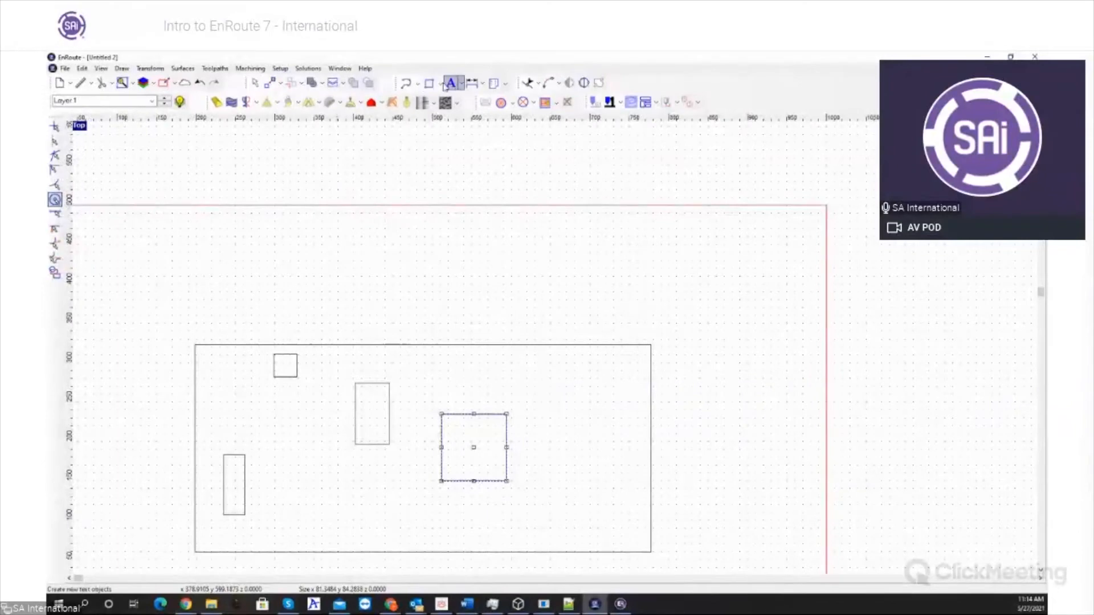
- Draw four circles of different sizes inside the large rectangle, two near each end
click(441, 83)
click(442, 113)
drag(561, 370, 580, 410)
click(580, 459)
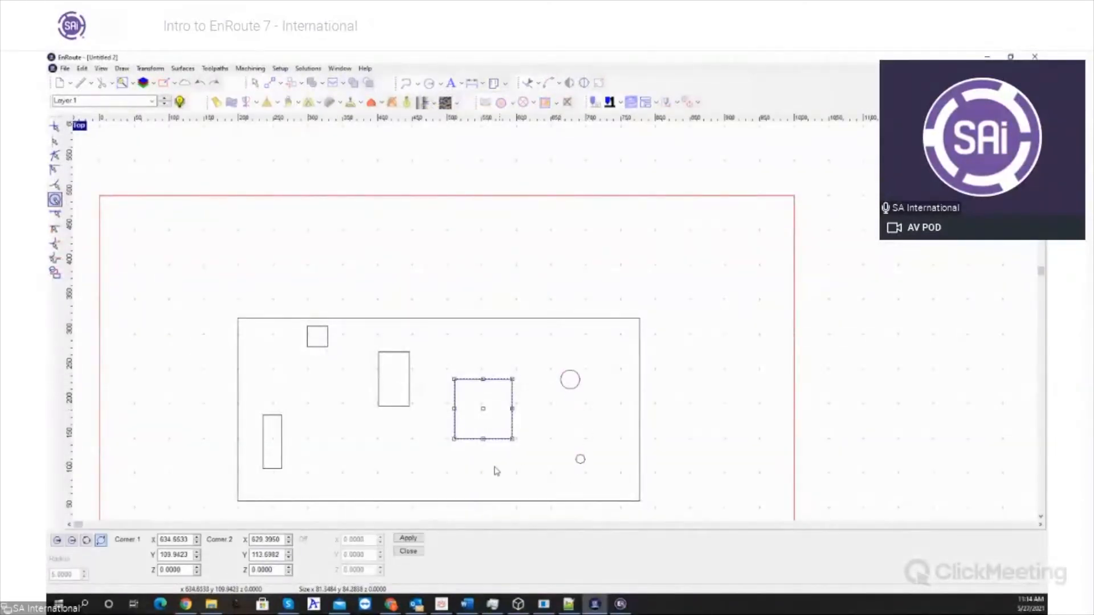
click(372, 461)
drag(330, 411, 342, 428)
- Select the large rectangle with all its inner shapes and toggle the display of their fill shading
mouse_move(571, 563)
mouse_down()
mouse_move(687, 583)
mouse_move(705, 558)
mouse_up()
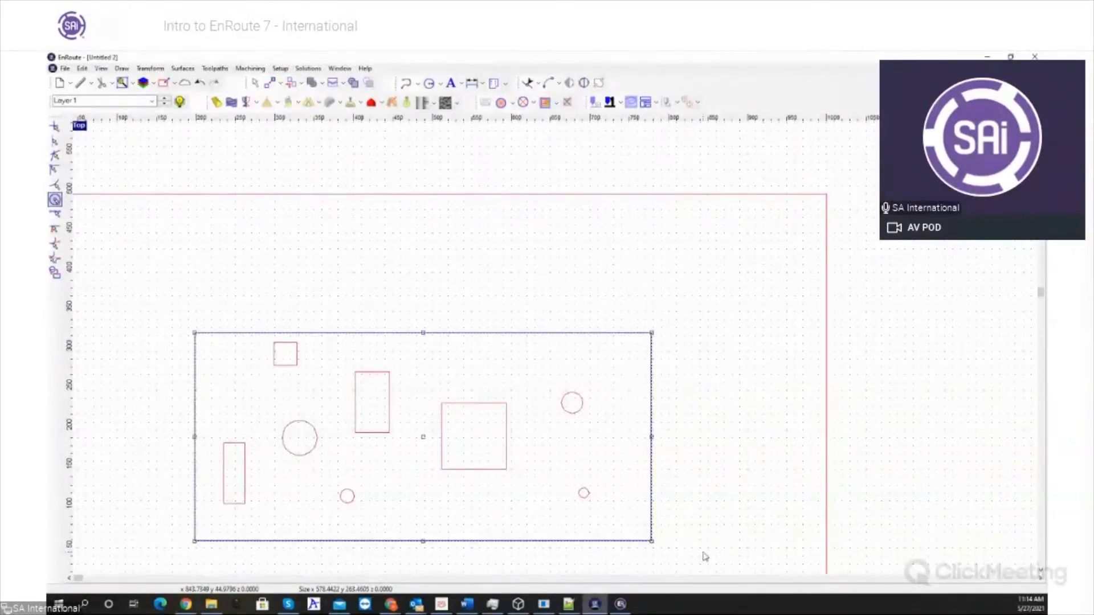
key(f)
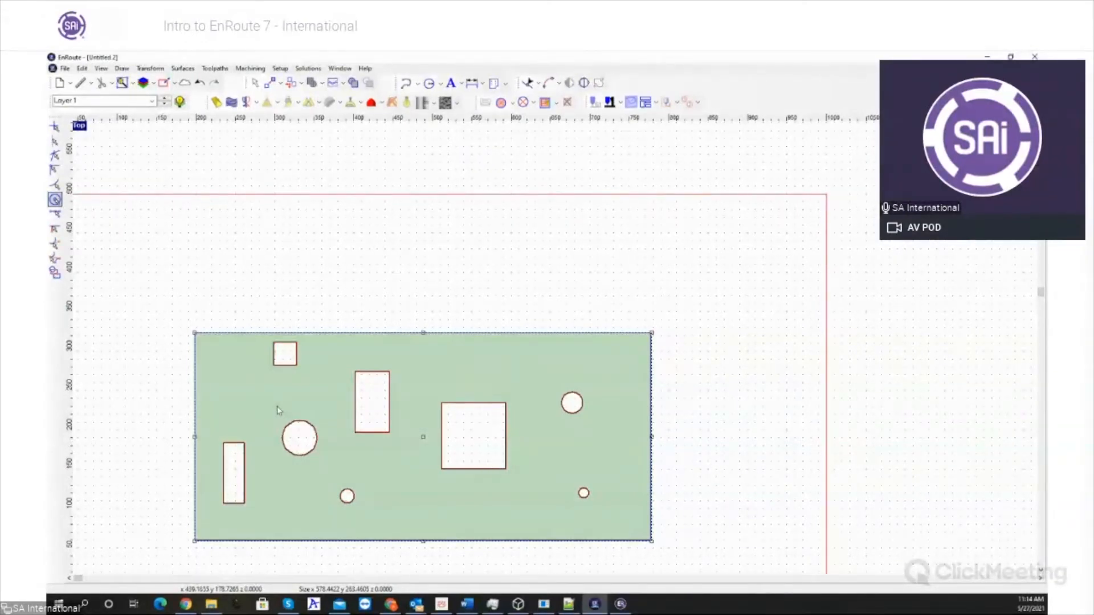
key(f)
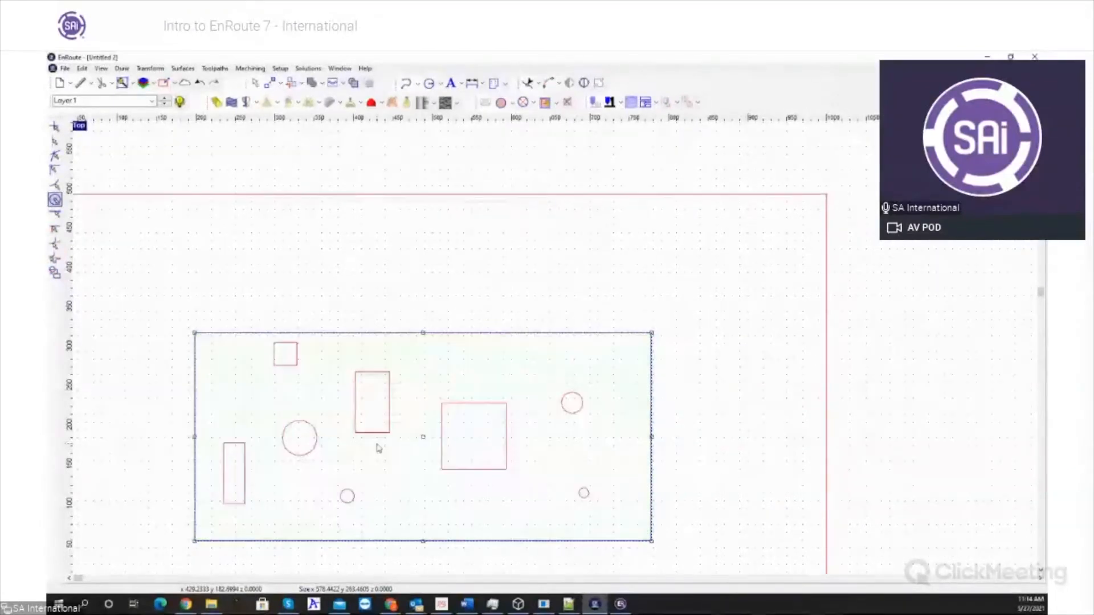
click(362, 291)
drag(149, 299, 751, 565)
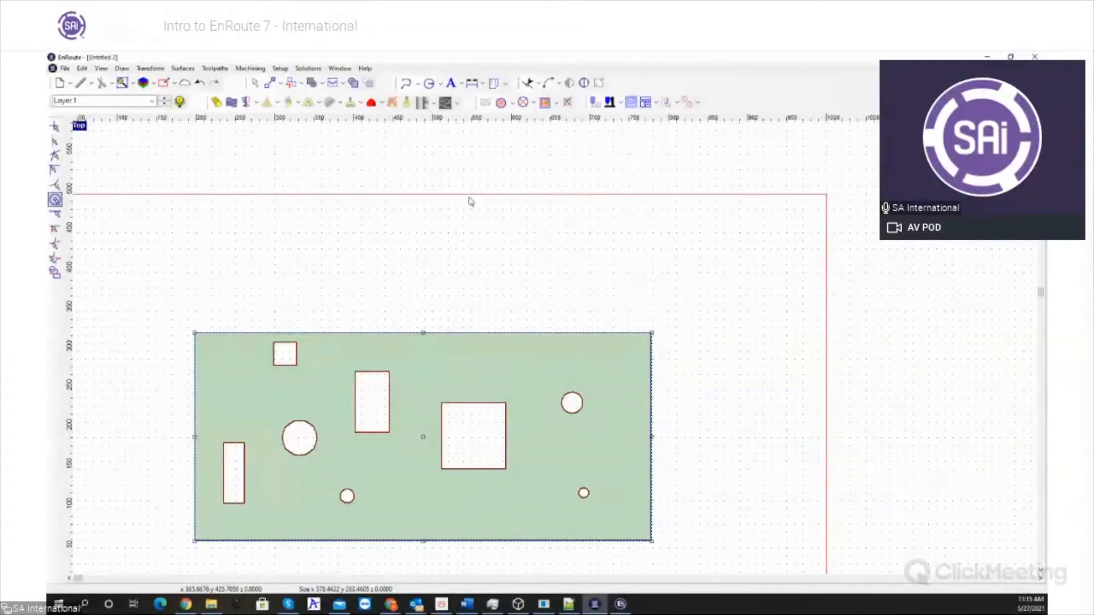
- Delete all the shapes and add the text "EROUTE 7" in Bookman Old Style with a height of 10
key(Delete)
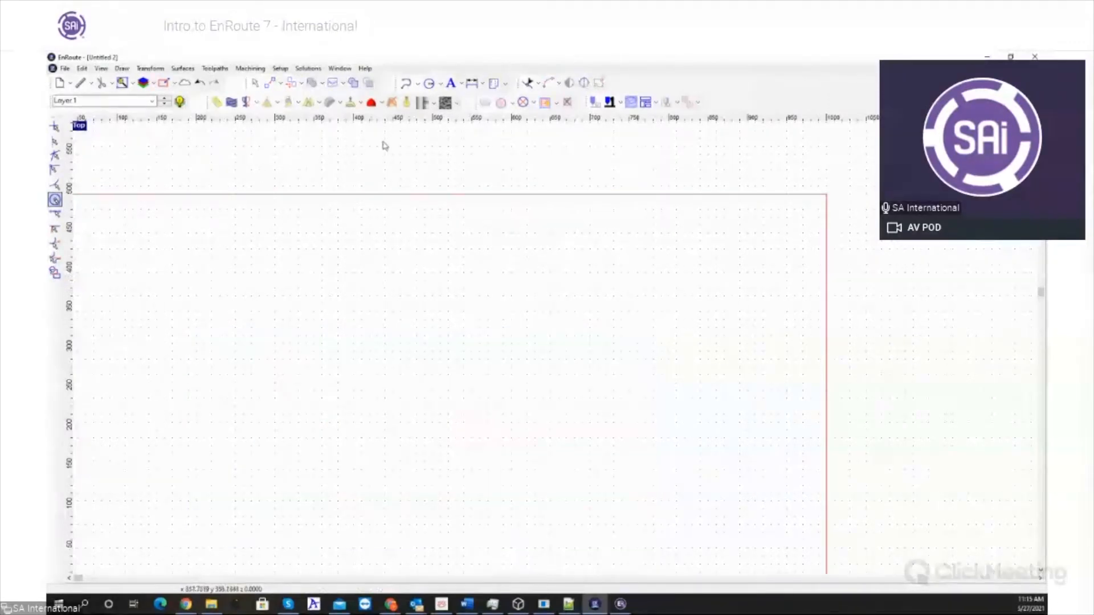
click(458, 82)
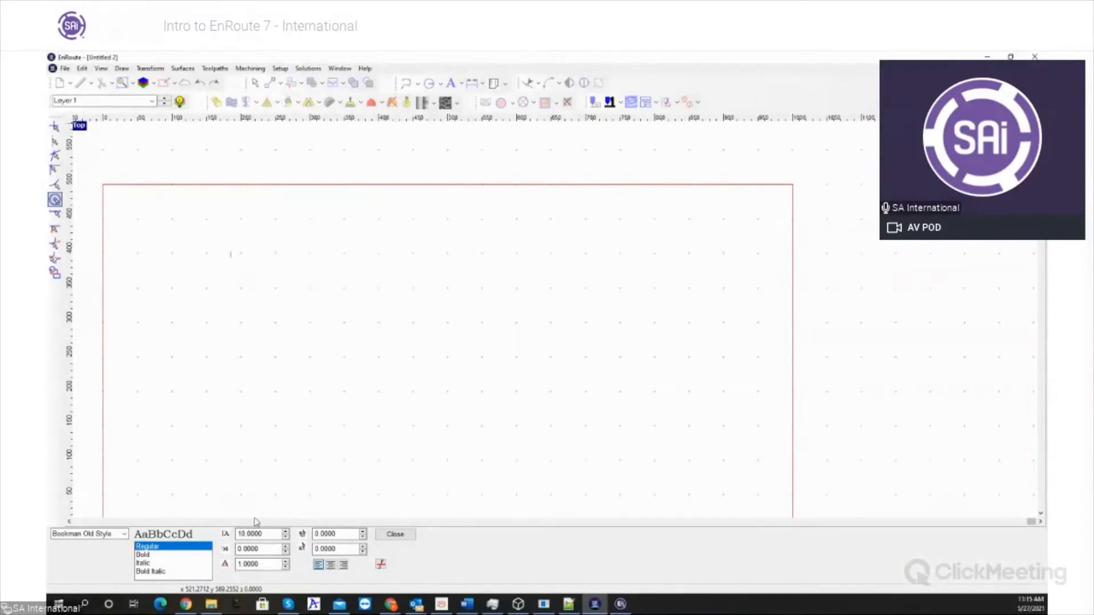
text(e 7)
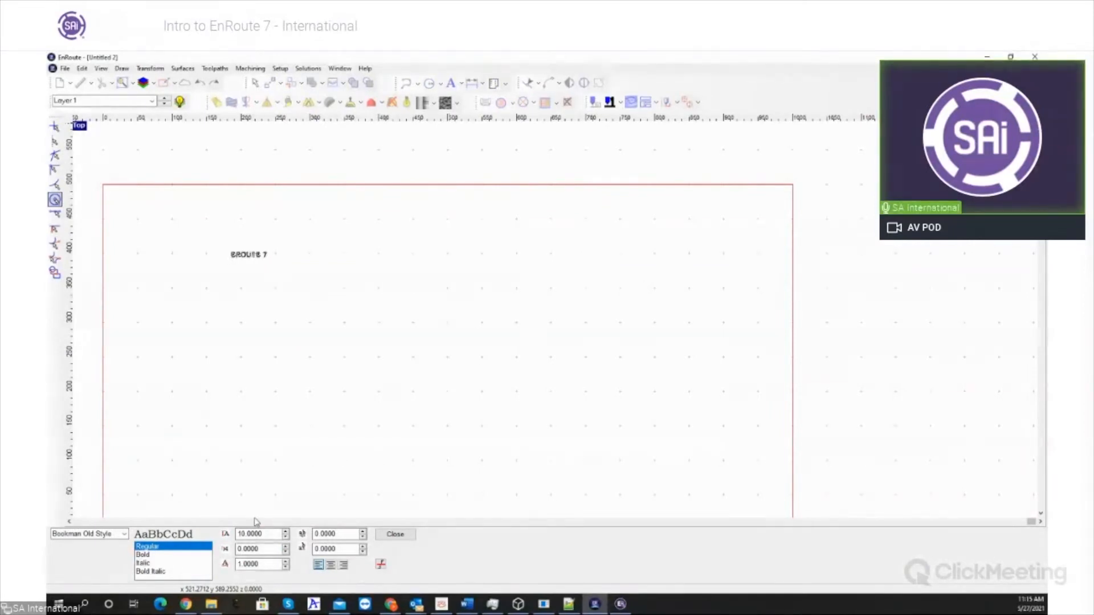
click(395, 534)
click(224, 276)
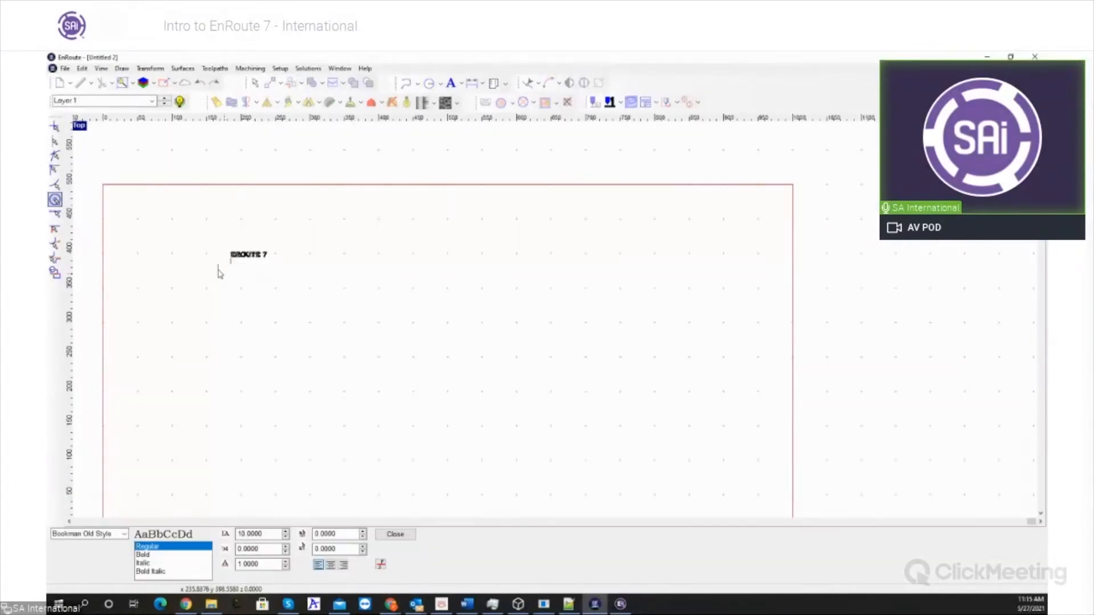
click(396, 534)
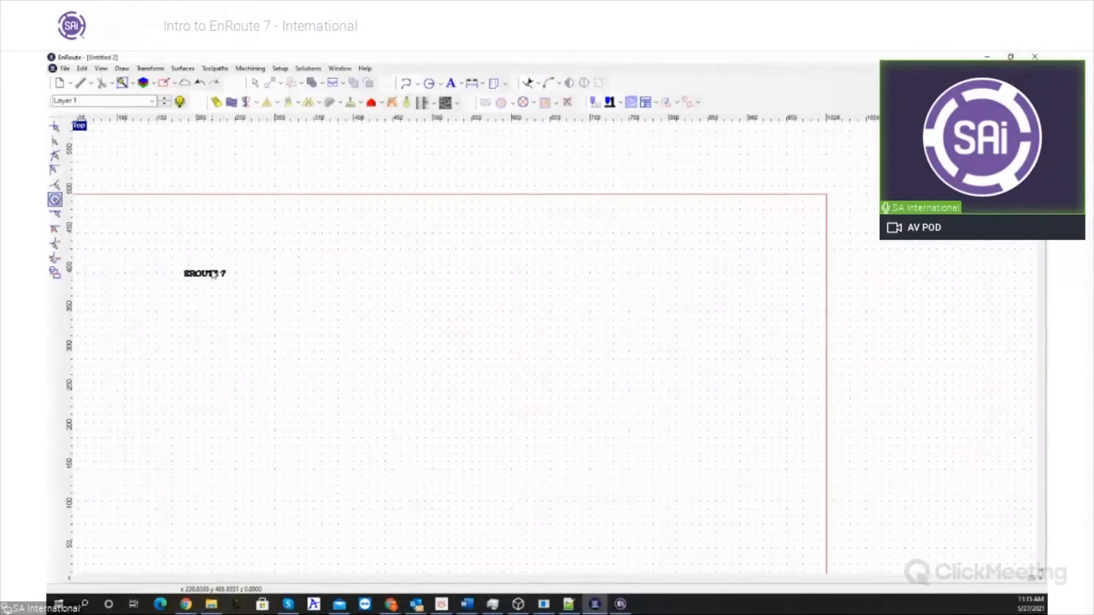
- Scale the "EROUTE 7" text up to about 464 by 248 and switch off its fill display
click(215, 274)
drag(226, 285, 549, 464)
click(637, 435)
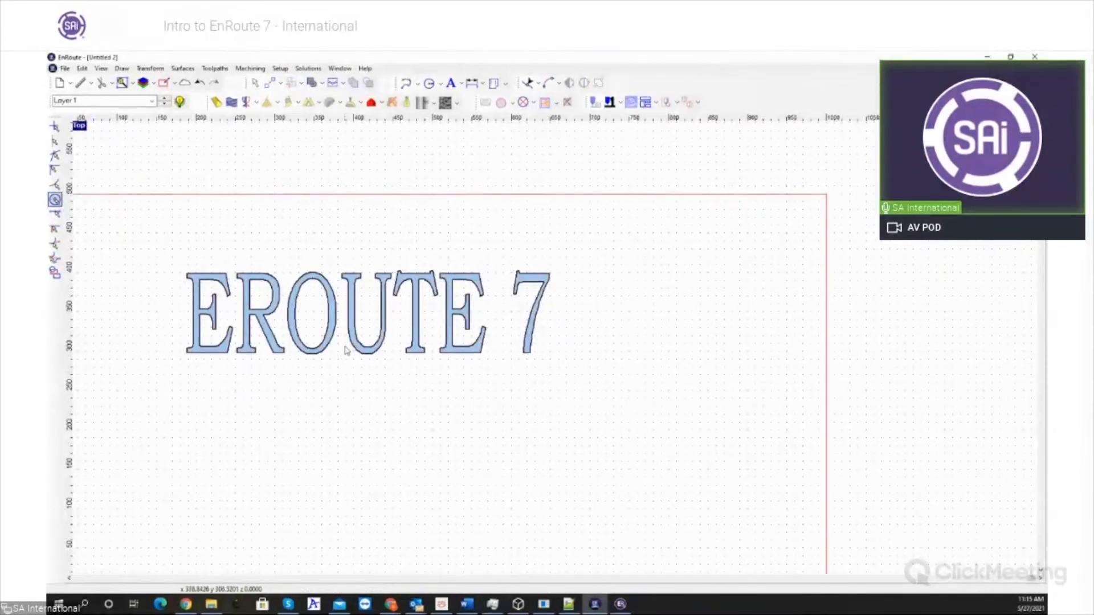
click(344, 347)
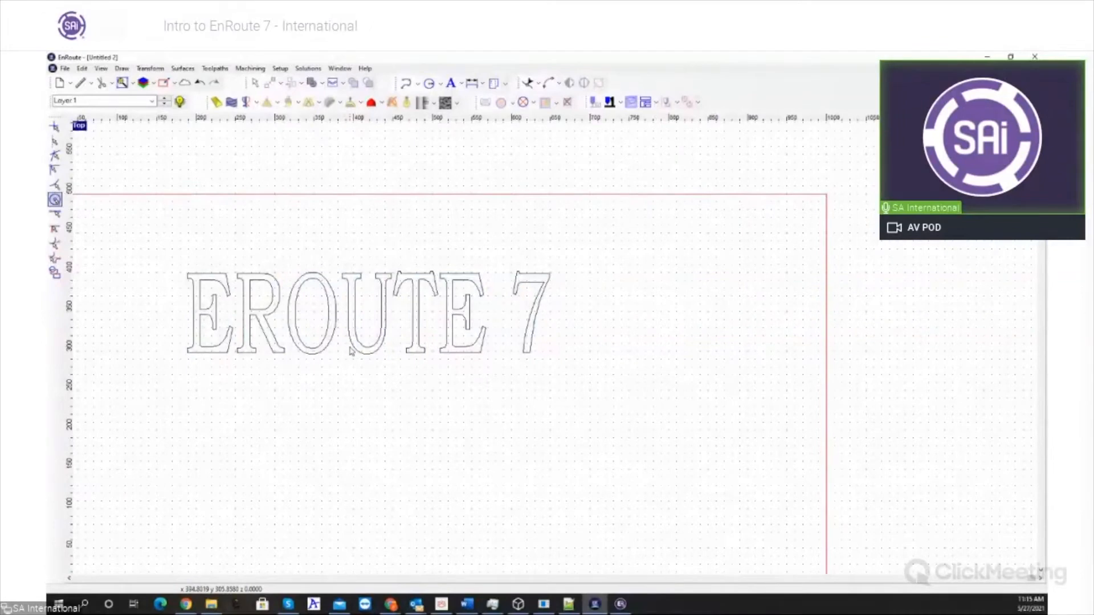
- Change the font of the whole "EROUTE 7" text to Calibri
double_click(352, 349)
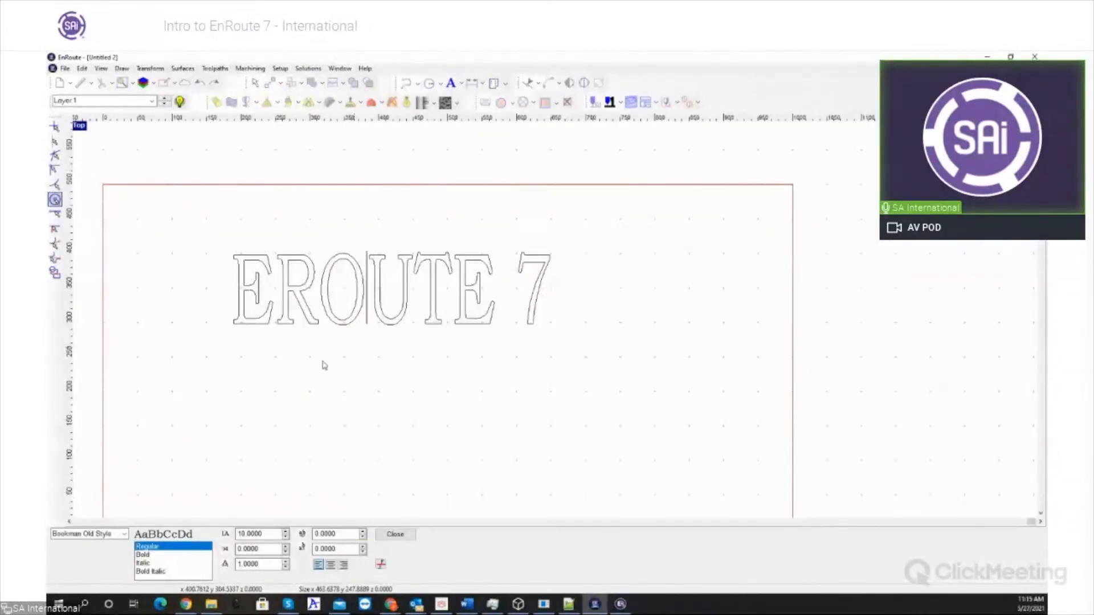
drag(239, 285, 550, 302)
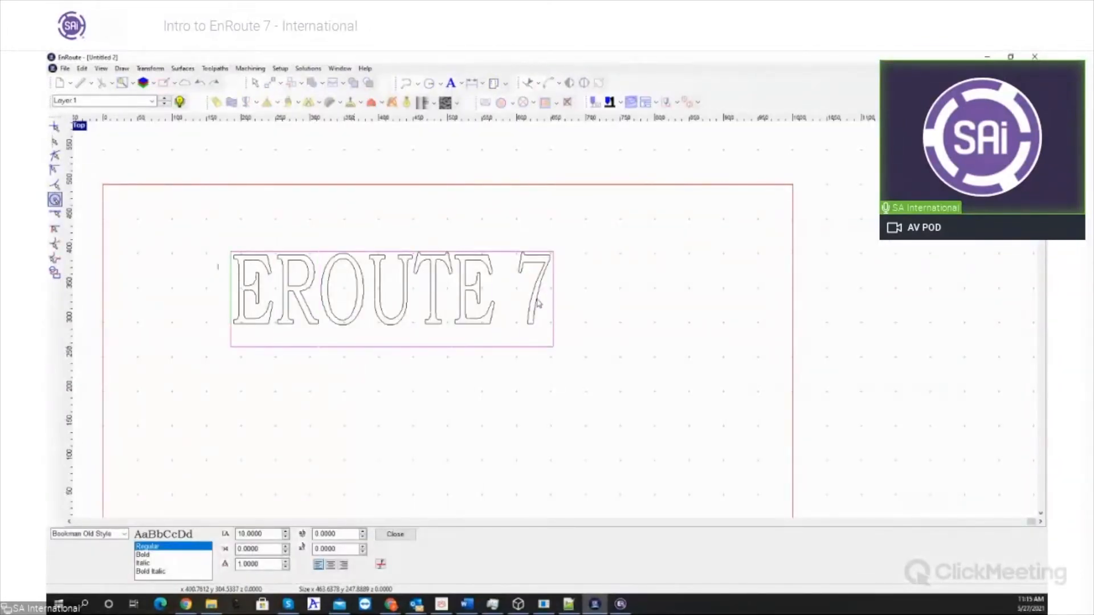
click(123, 533)
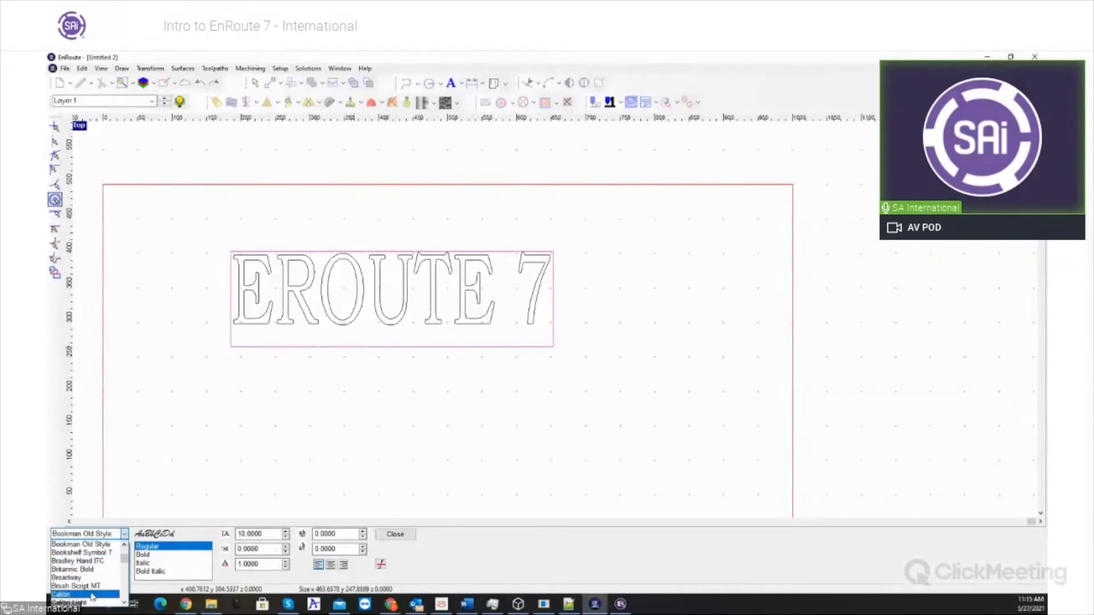
click(92, 595)
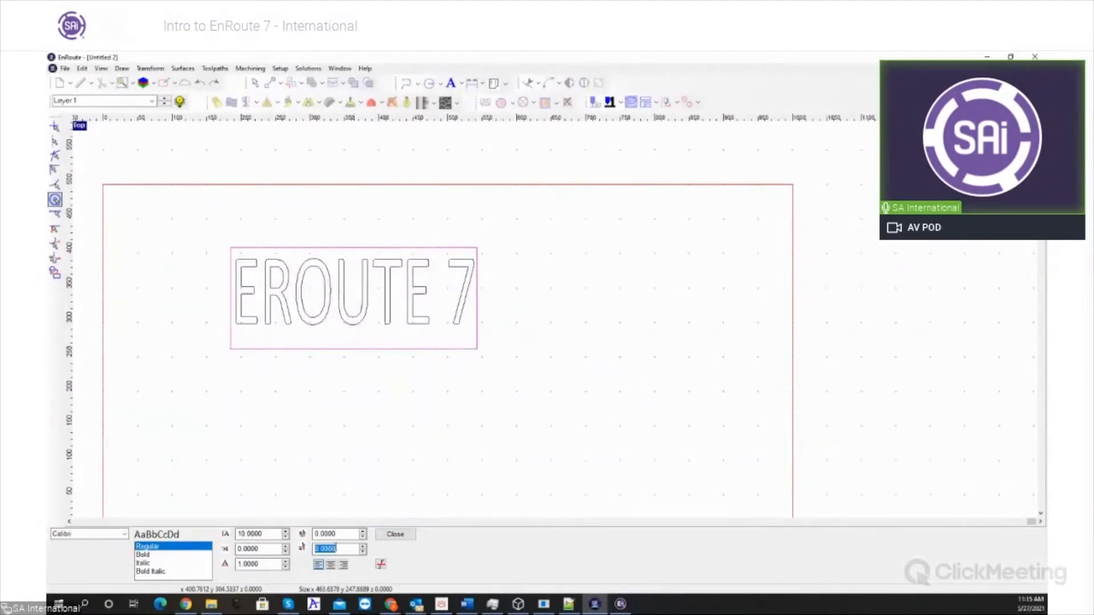
click(395, 537)
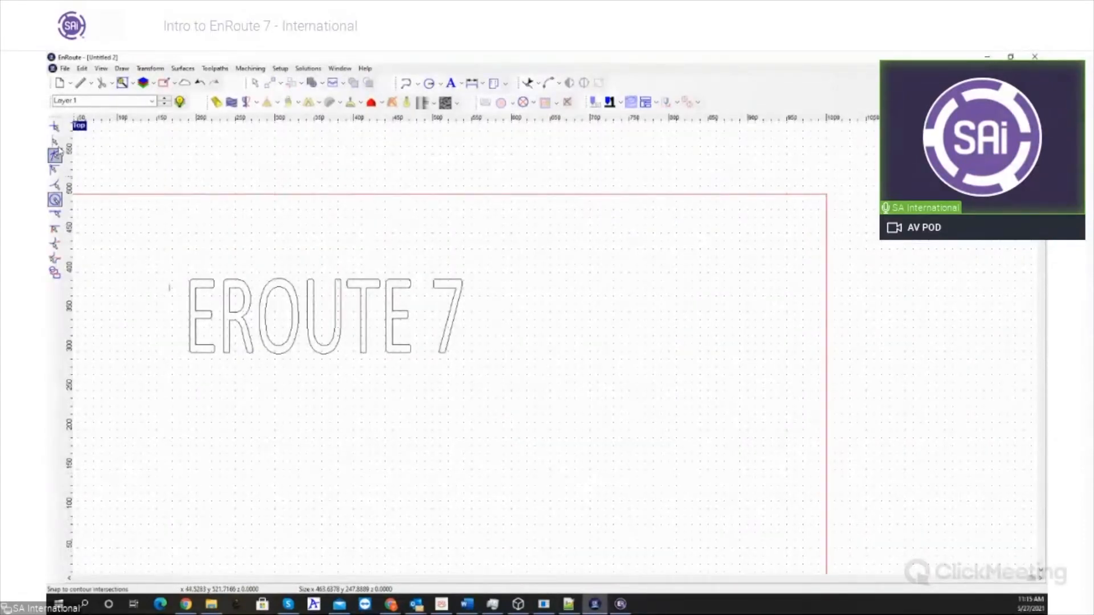
- View the text in the four-view layout and in the maximised Perspective view, and return to four views
double_click(79, 128)
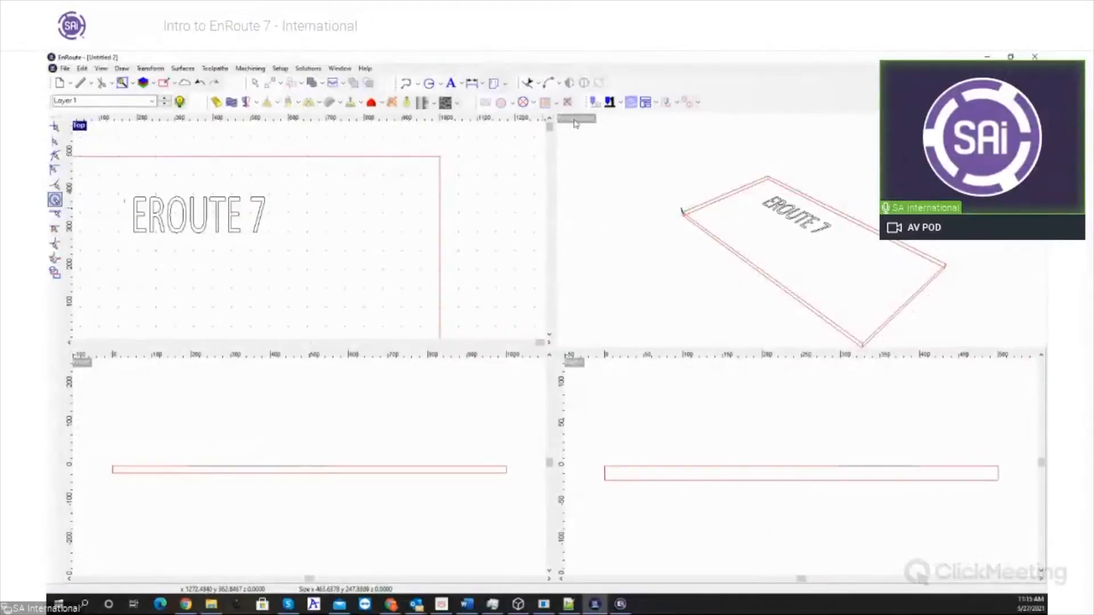
double_click(574, 120)
click(594, 315)
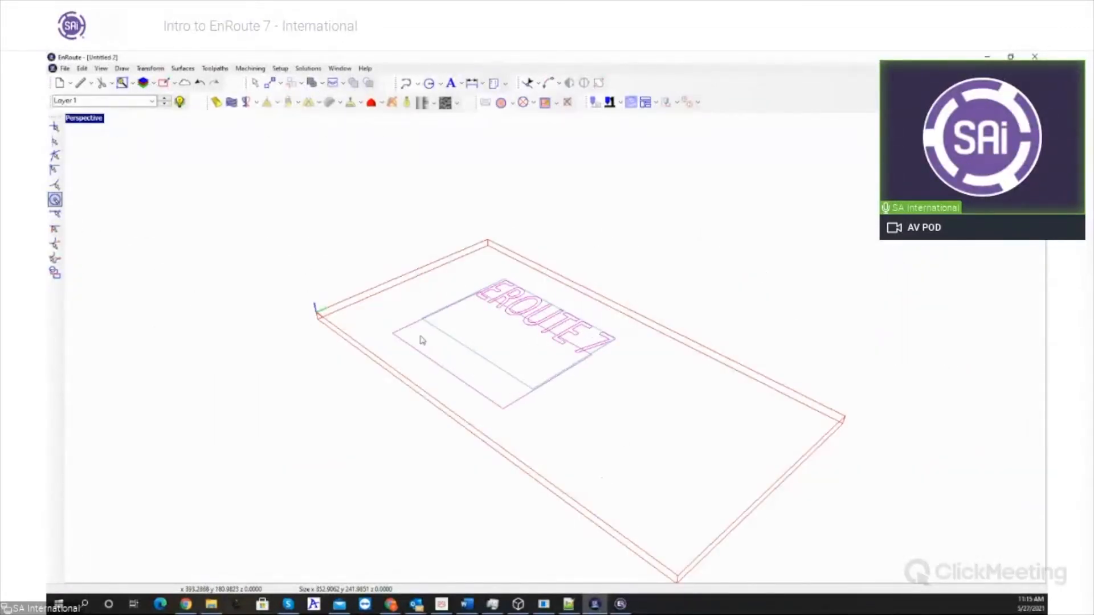
double_click(100, 120)
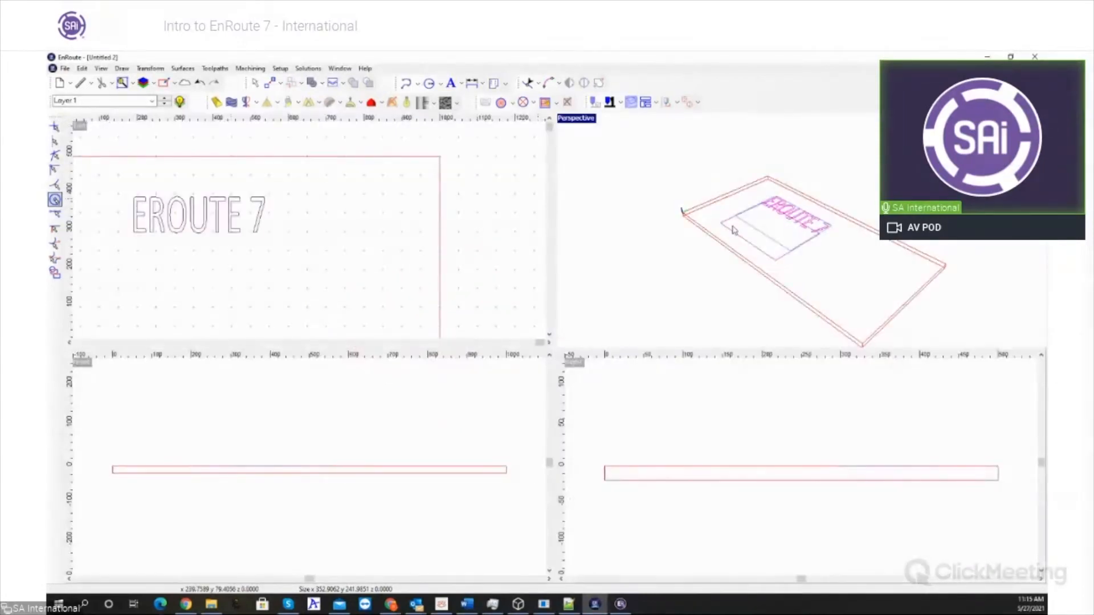
click(506, 215)
scroll(778, 216, down, 3)
scroll(779, 215, up, 4)
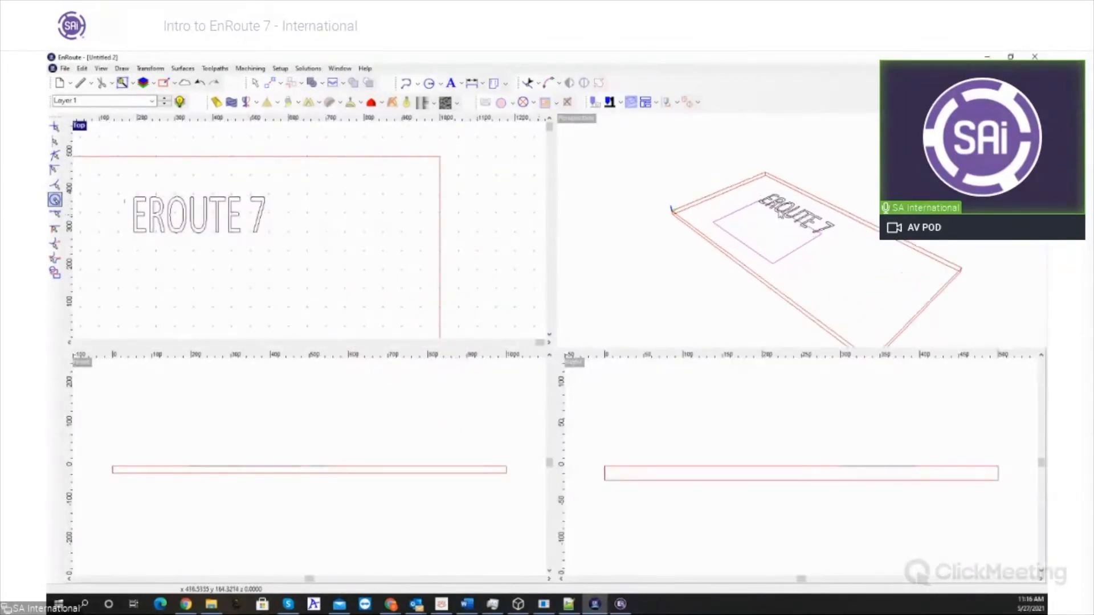
- Move the "EROUTE 7" text in the Perspective view towards the middle of the plate's upper edge, and maximise the Top view
click(779, 215)
drag(778, 216, 820, 217)
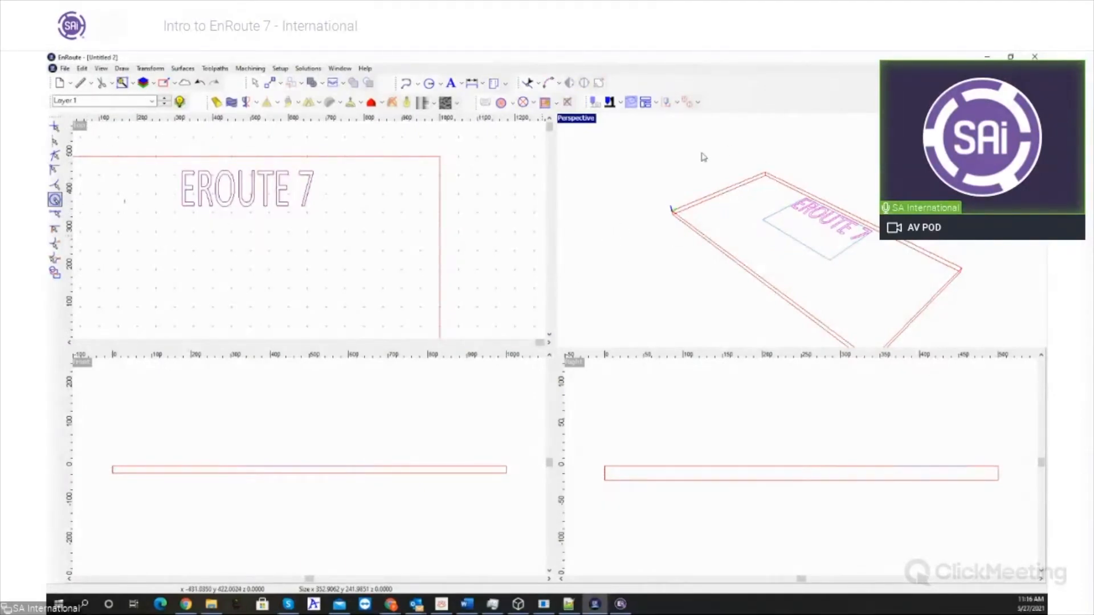
scroll(701, 155, down, 1)
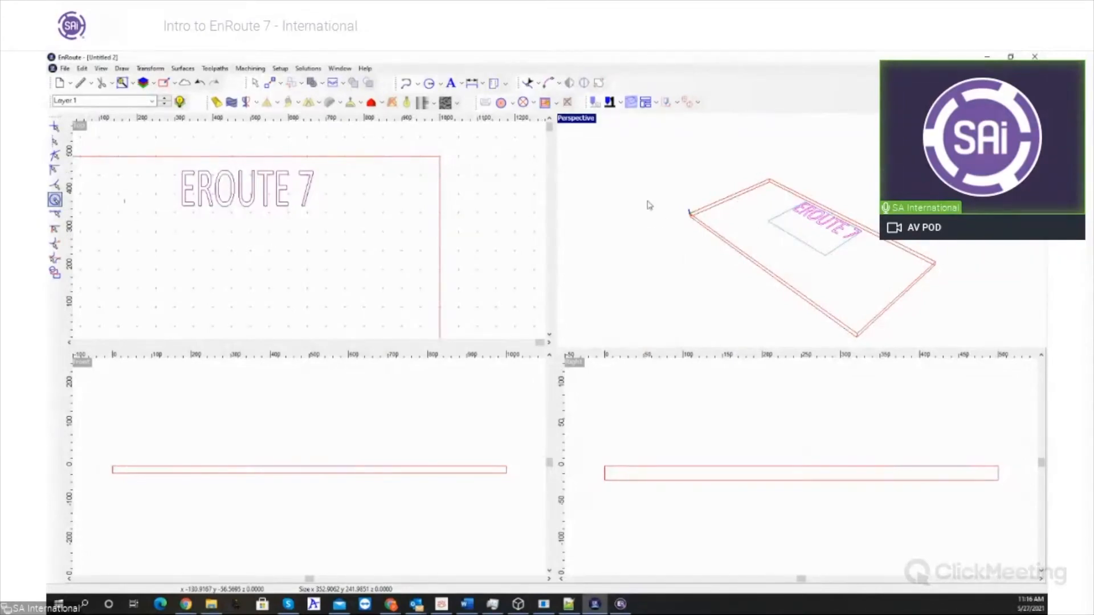
double_click(79, 127)
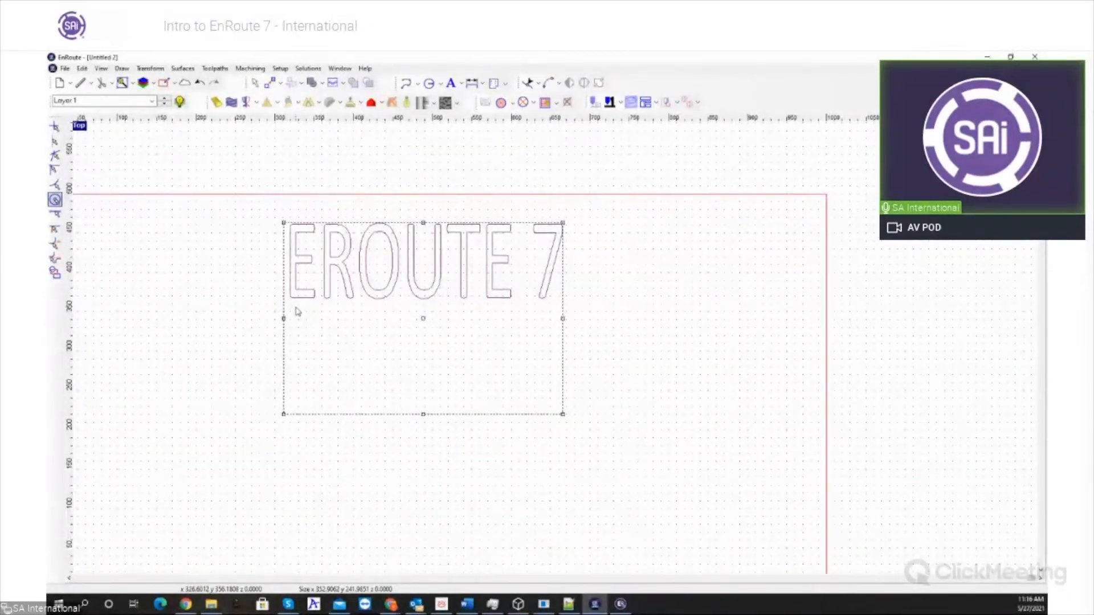
- Delete the "EROUTE 7" text from the plate
scroll(645, 378, down, 3)
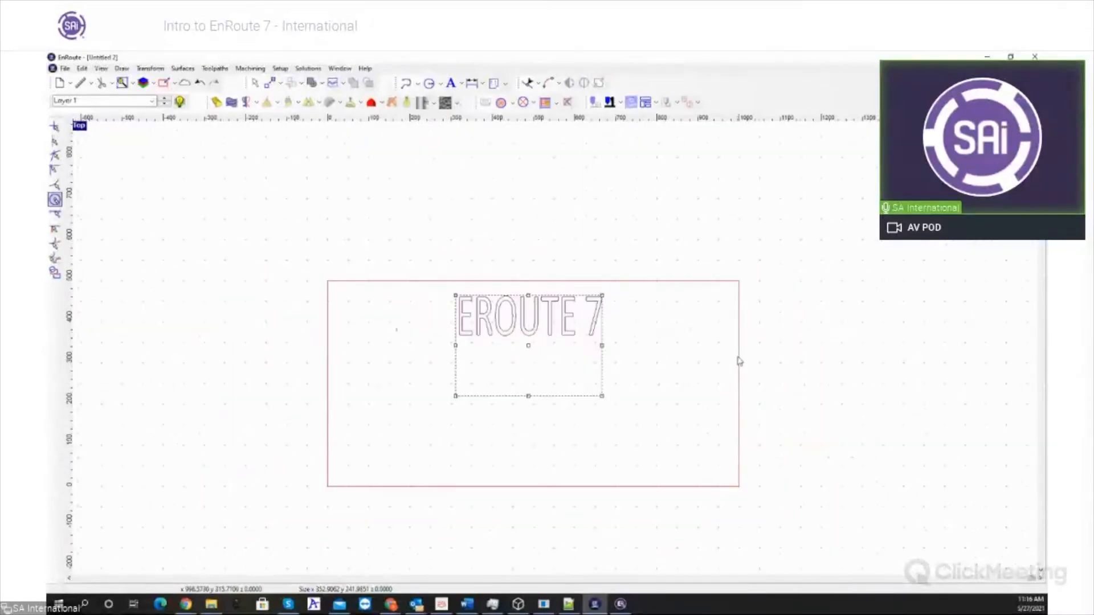
click(657, 441)
click(597, 321)
key(Delete)
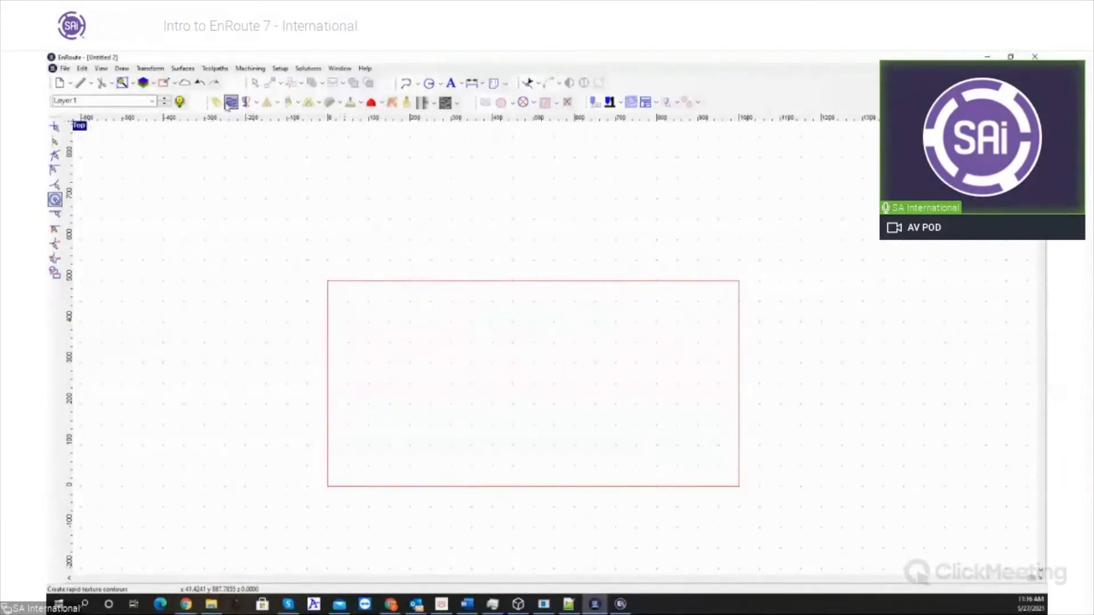
- Accept the print setup with Microsoft Print to PDF, Letter paper and Portrait orientation
click(62, 69)
mouse_move(108, 172)
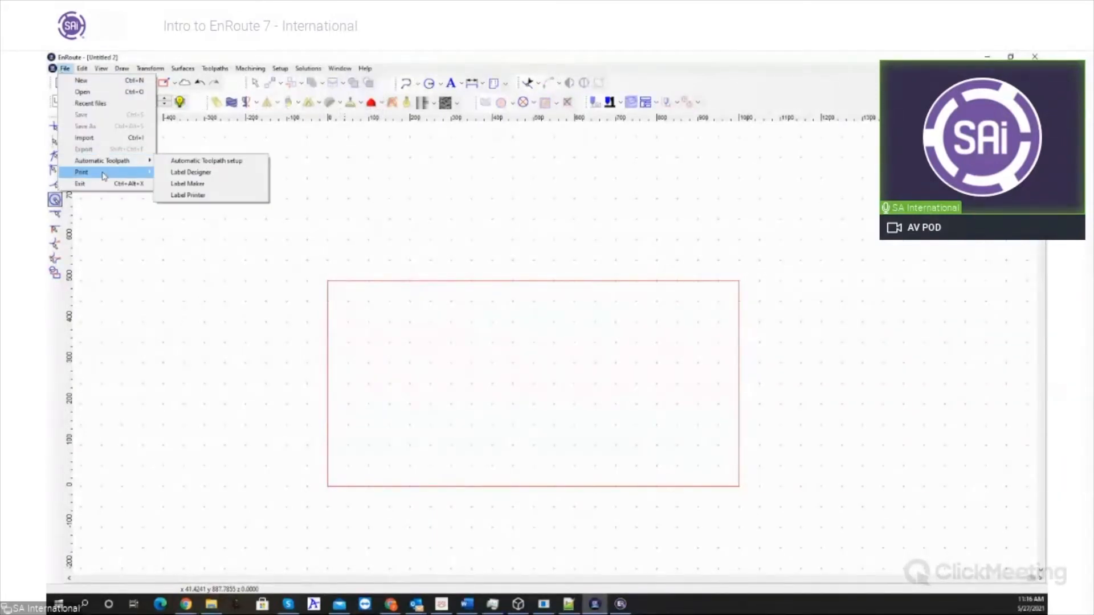
click(199, 184)
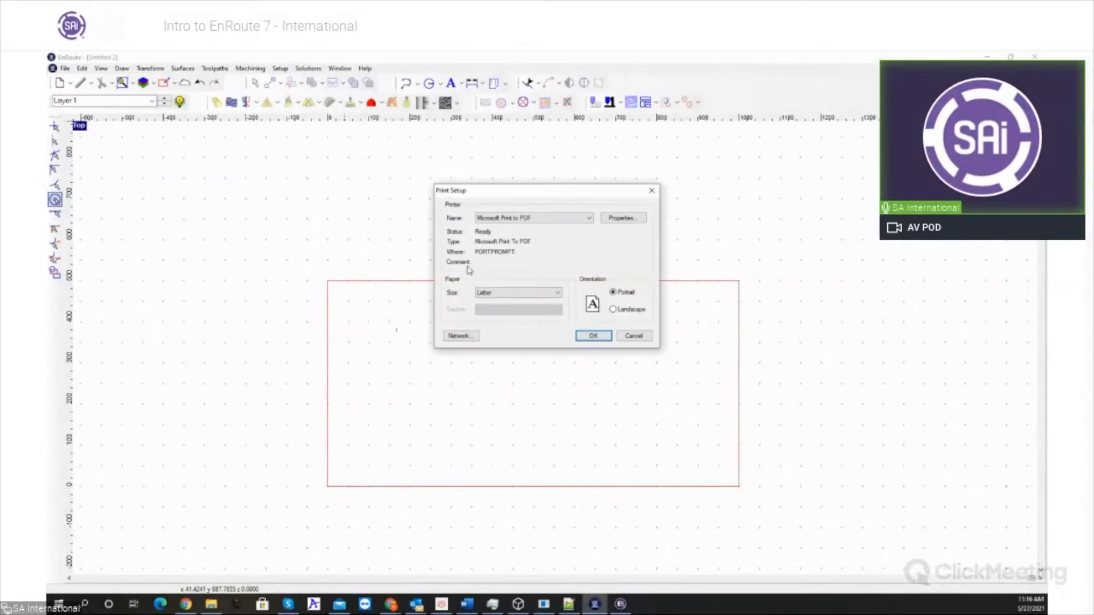
click(591, 336)
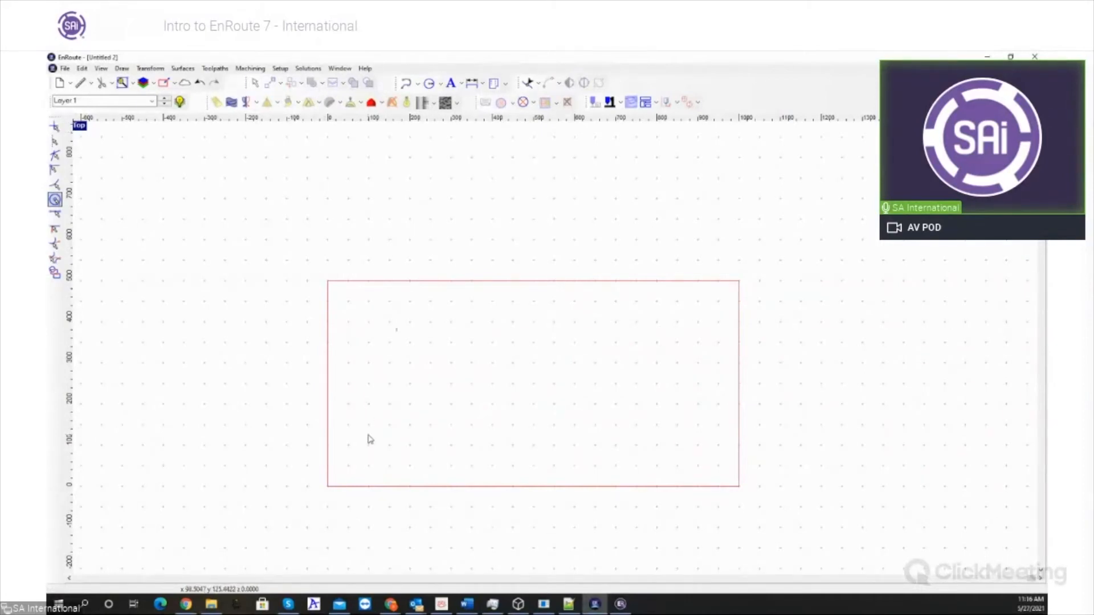
- Add the Calibri text "ENROUTE 7 Print" along the plate's lower edge and scale it to about 638 by 91
click(451, 88)
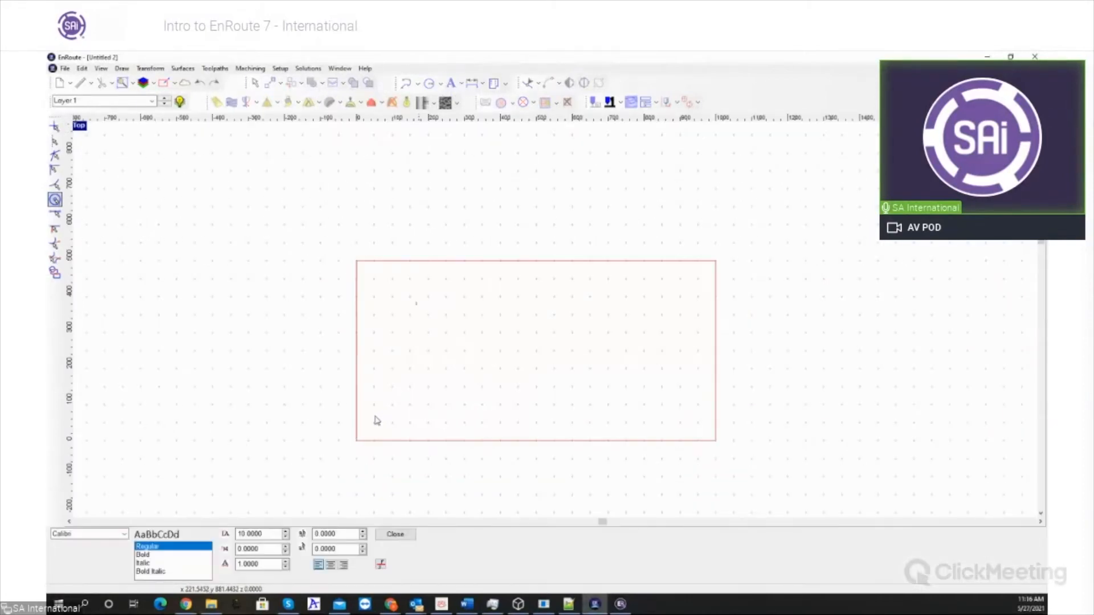
text(test)
click(395, 534)
scroll(393, 512, up, 1)
drag(419, 449, 774, 497)
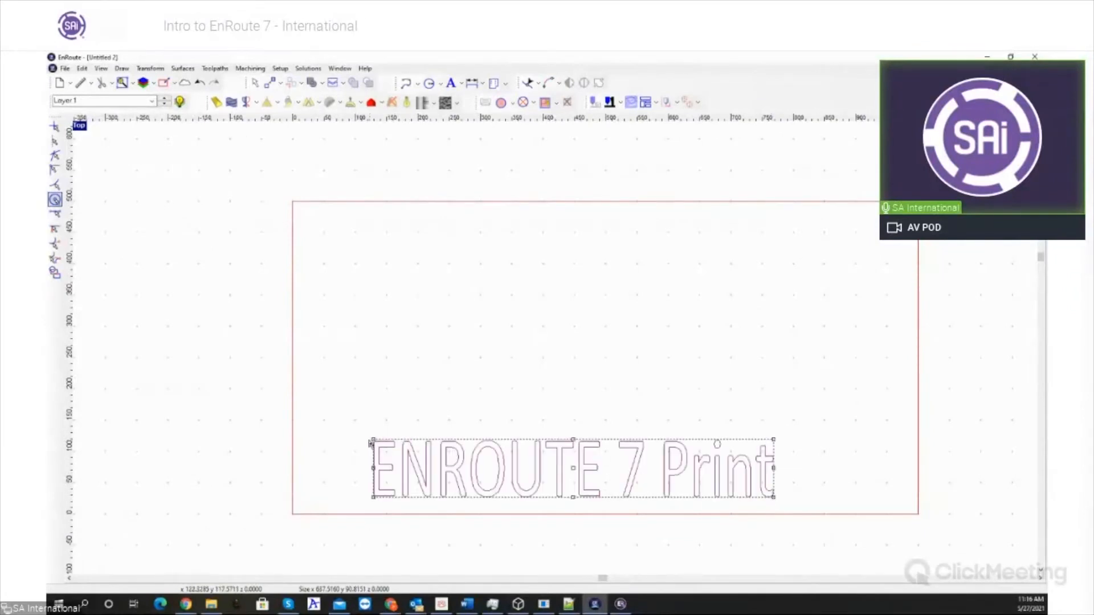
- Enlarge the "ENROUTE 7 Print" text to about 692 by 154 and convert it into a Normal bevelled relief with a 45° angle
drag(373, 441, 340, 400)
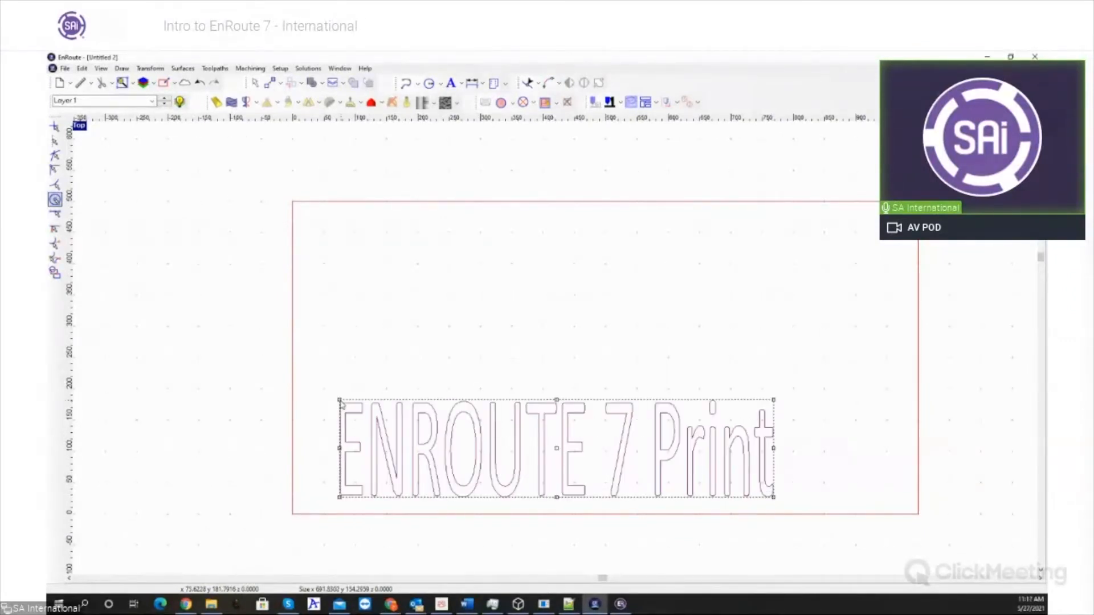
click(216, 102)
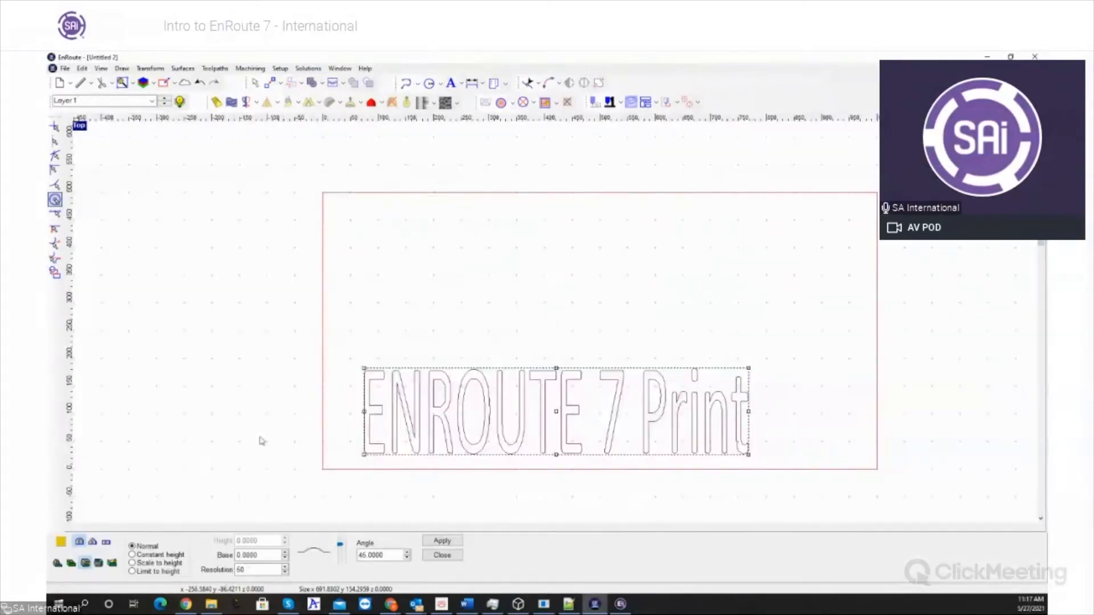
click(92, 541)
click(57, 562)
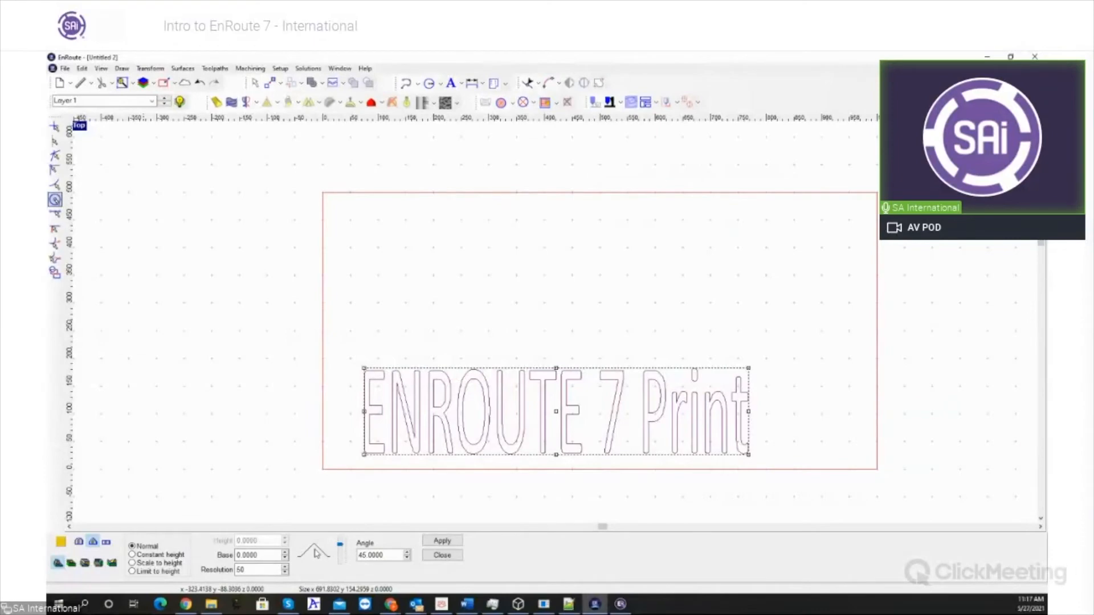
click(442, 540)
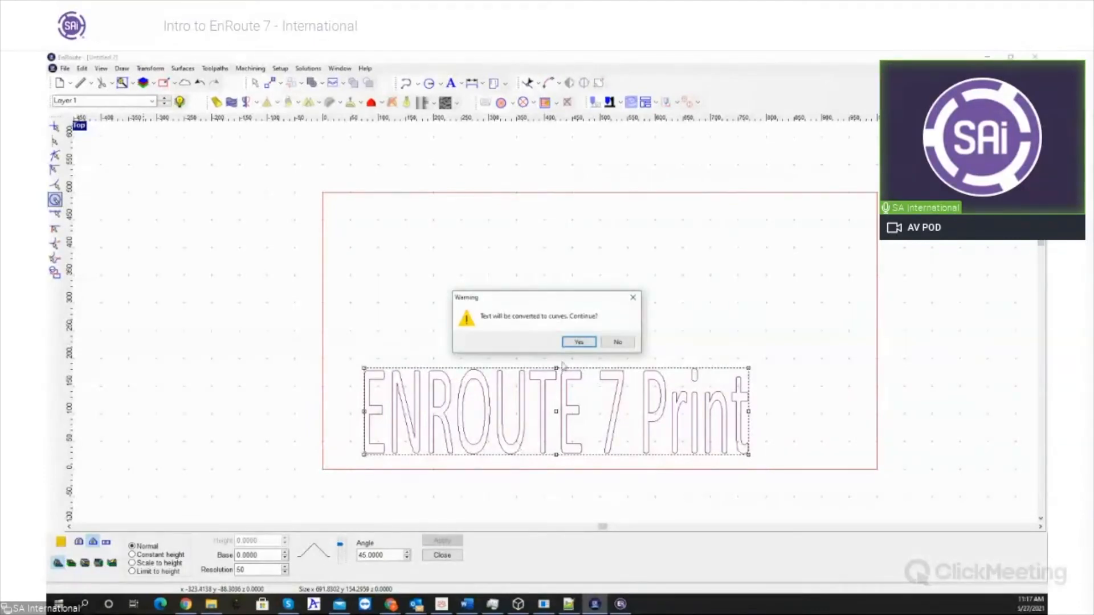
click(577, 342)
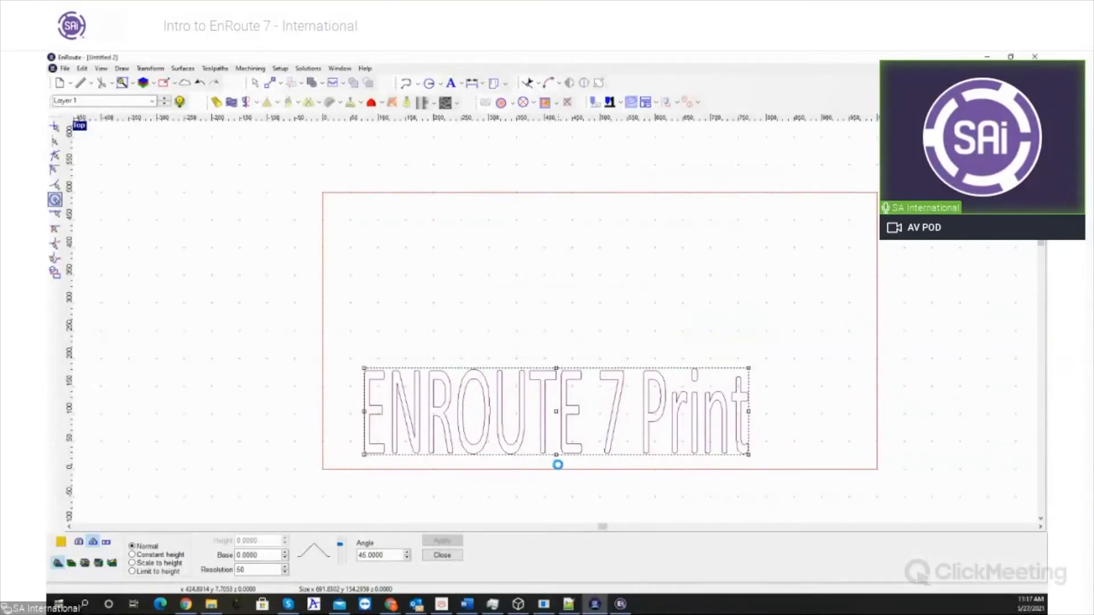
scroll(551, 328, down, 2)
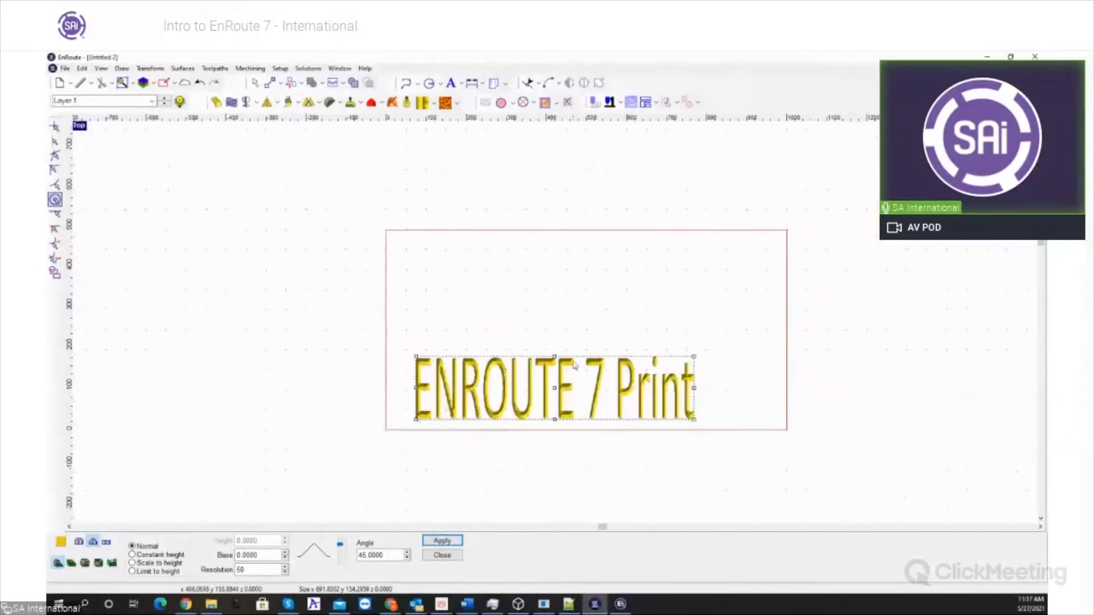
scroll(573, 361, up, 2)
- Maximise the Perspective view, close the relief settings and turn the plate to an oblique close-up of the lettering
double_click(83, 125)
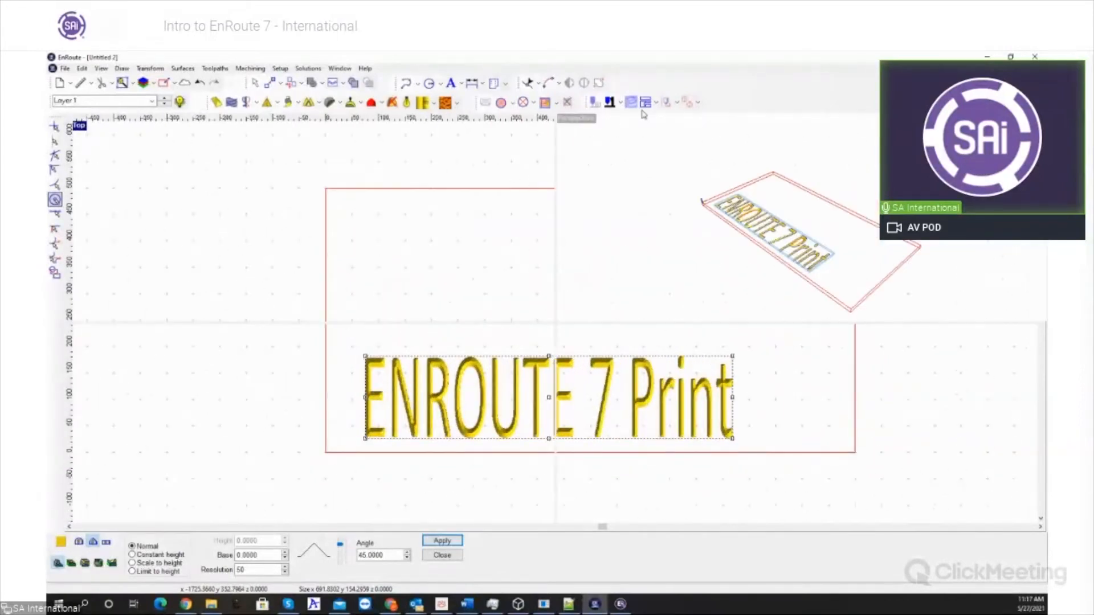
double_click(588, 121)
middle_drag(591, 358, 614, 358)
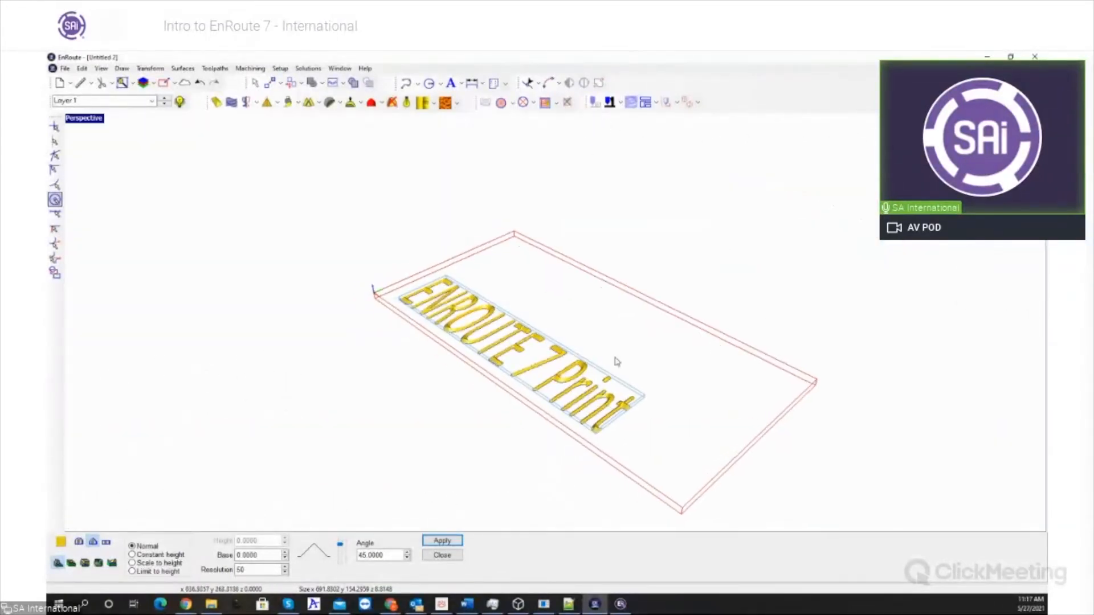
click(441, 555)
drag(436, 531, 444, 471)
scroll(445, 471, up, 5)
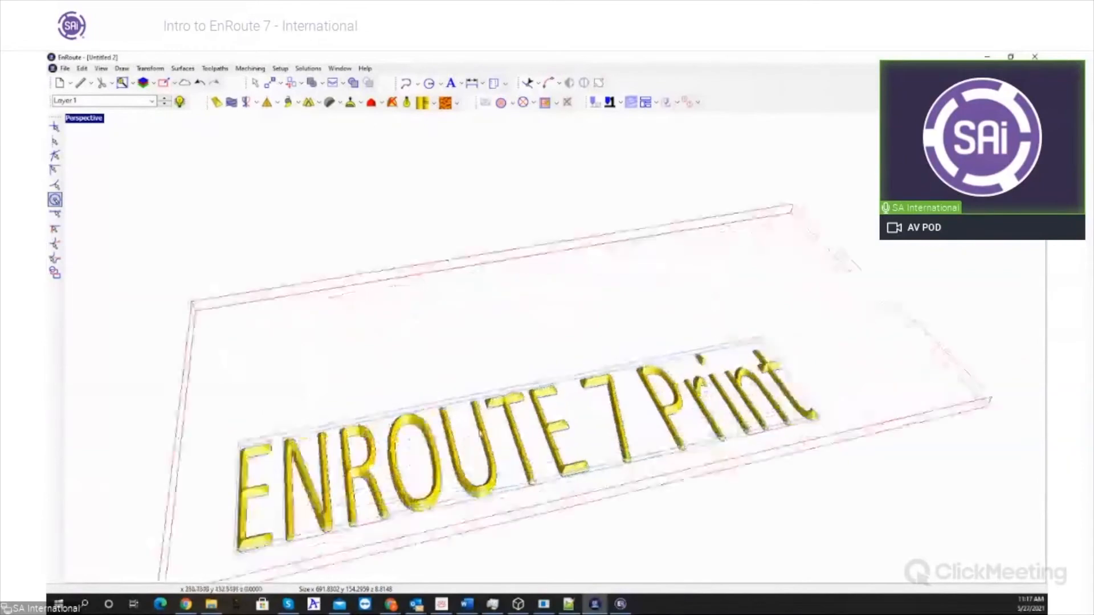
middle_drag(484, 389, 490, 350)
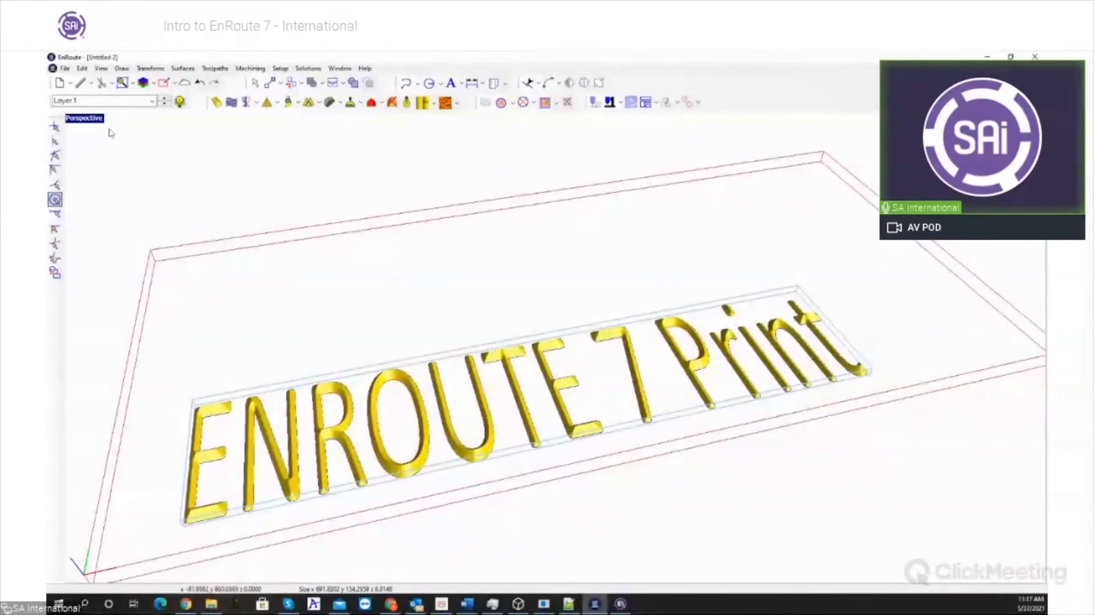
- Print the plate with a white background to a PDF named 999 on Local Disk (D:)
click(64, 68)
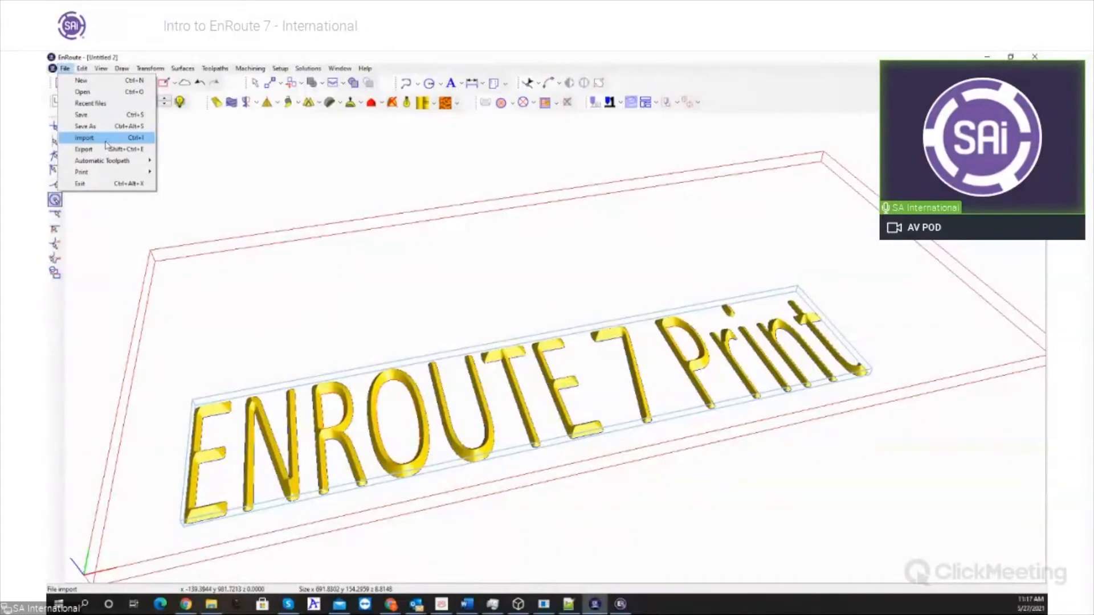
click(177, 173)
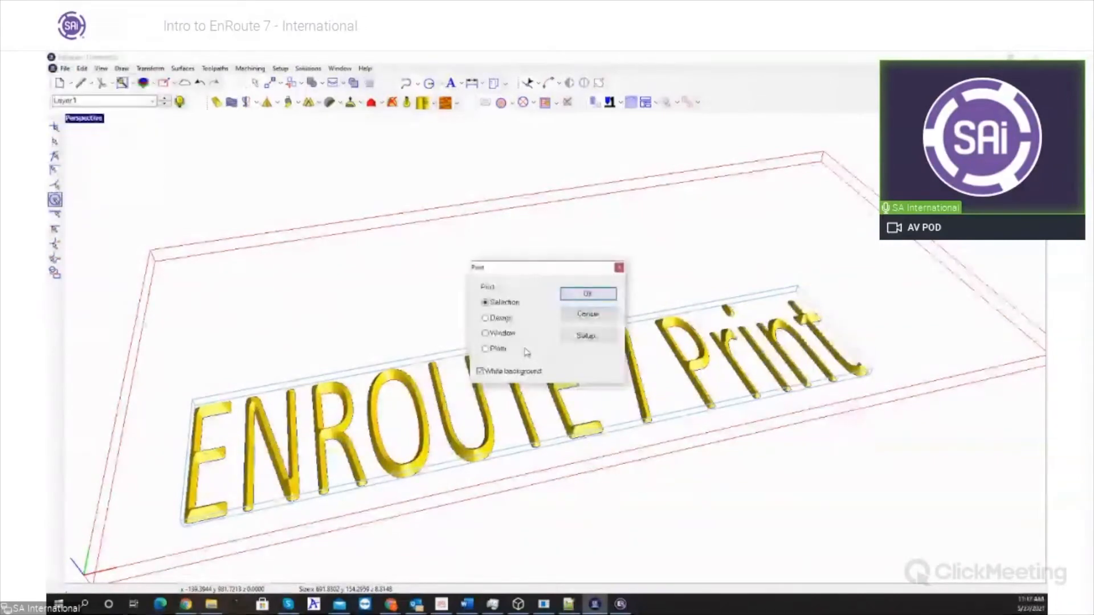
click(591, 293)
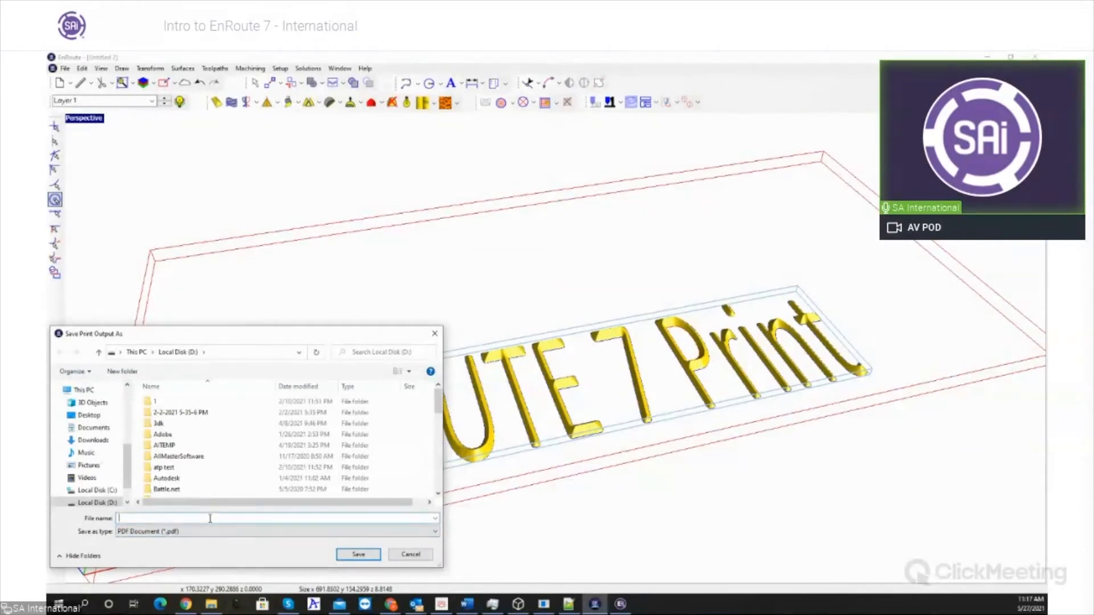
text(999)
key(Return)
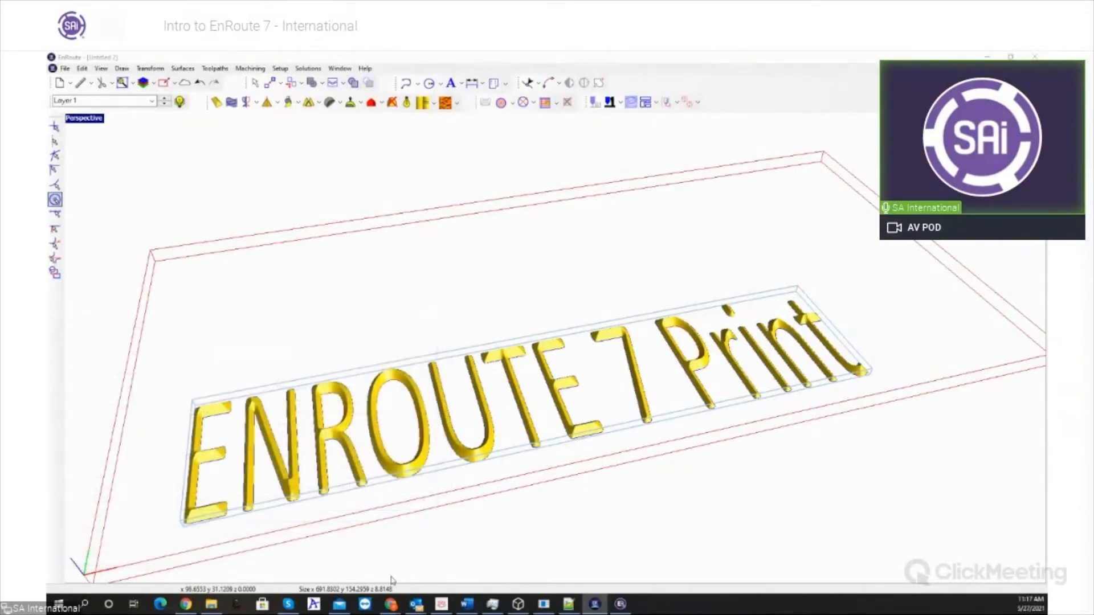
- Open 999.pdf in Adobe Acrobat Reader, examine the printed relief lettering and close the document
click(212, 604)
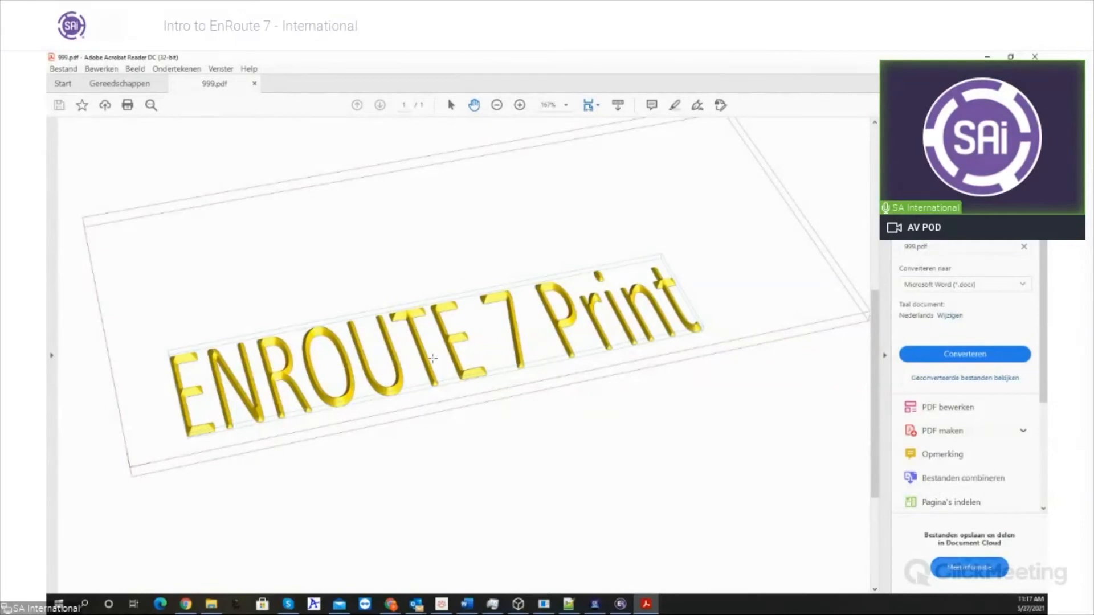
scroll(432, 358, down, 3)
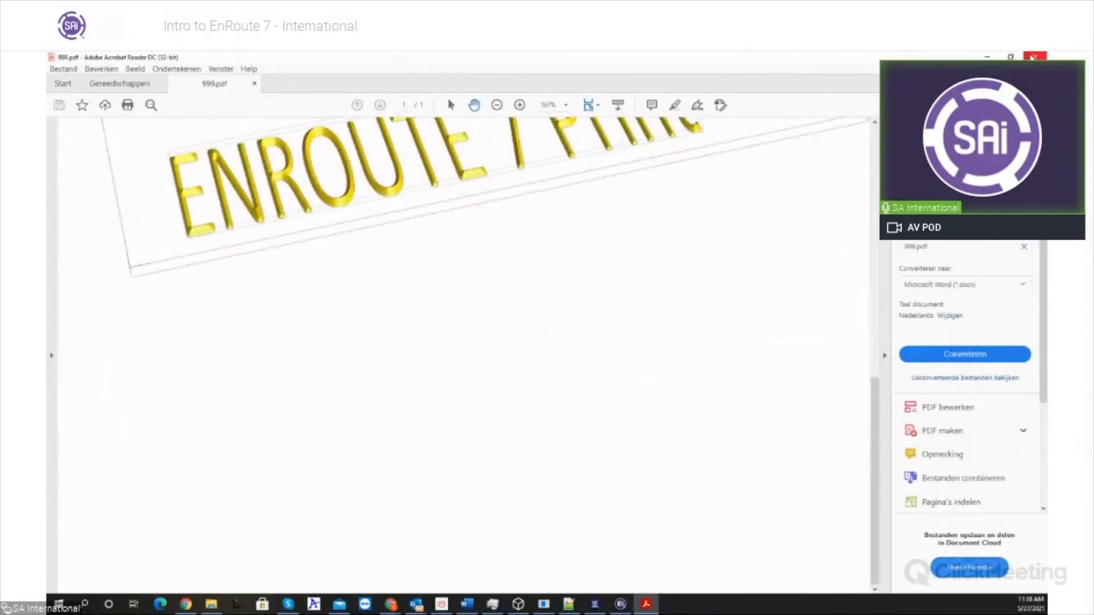
scroll(788, 166, up, 3)
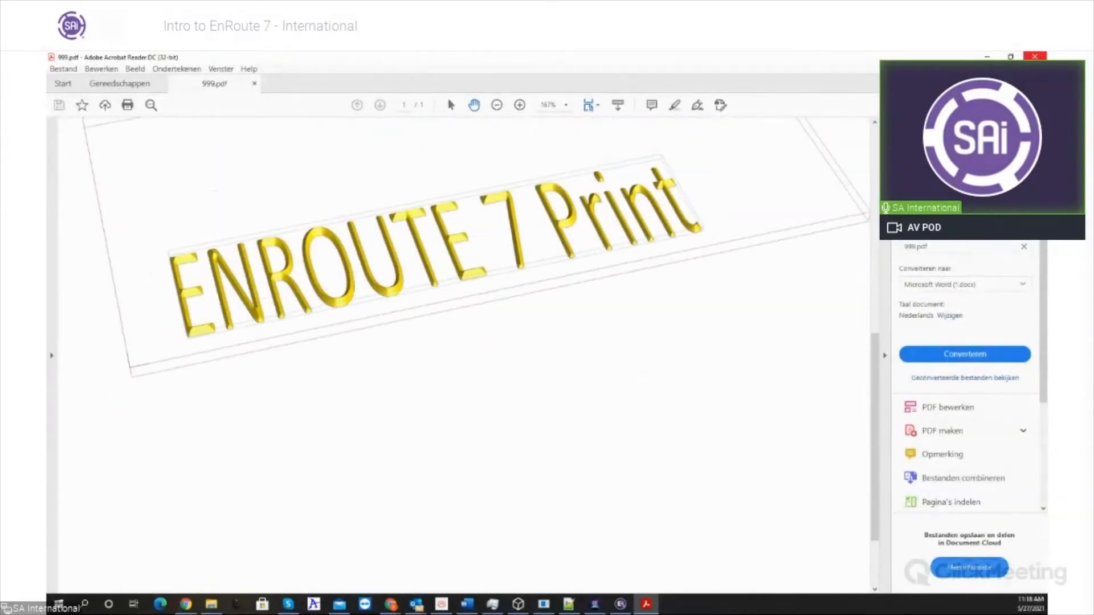
click(1035, 56)
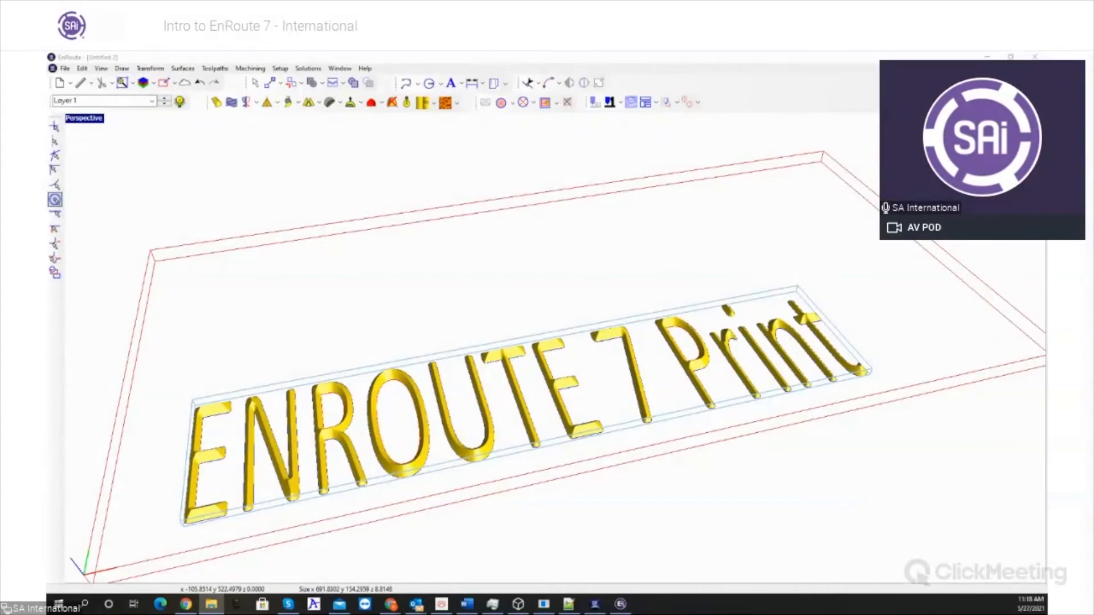
- Return to a maximised Top view and delete the "ENROUTE 7 Print" relief from the plate
click(255, 84)
scroll(148, 326, down, 5)
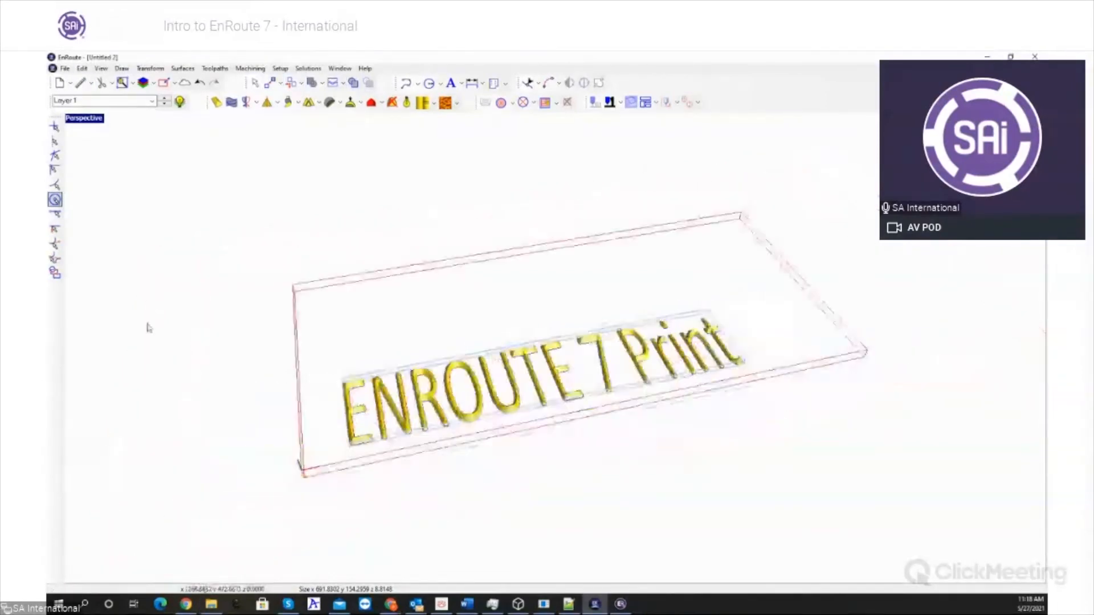
double_click(88, 119)
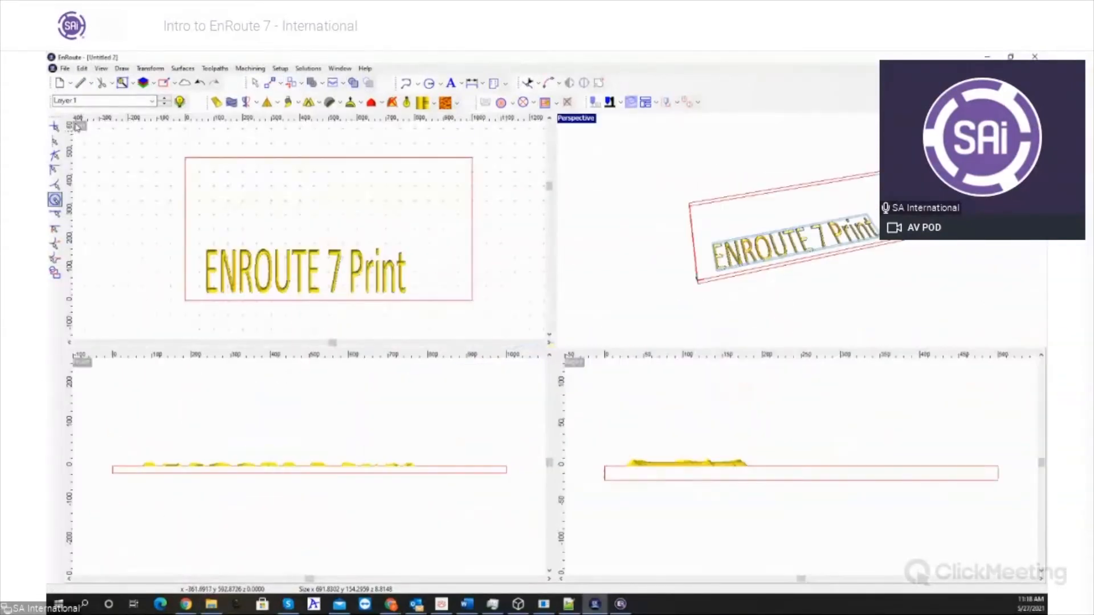
double_click(81, 127)
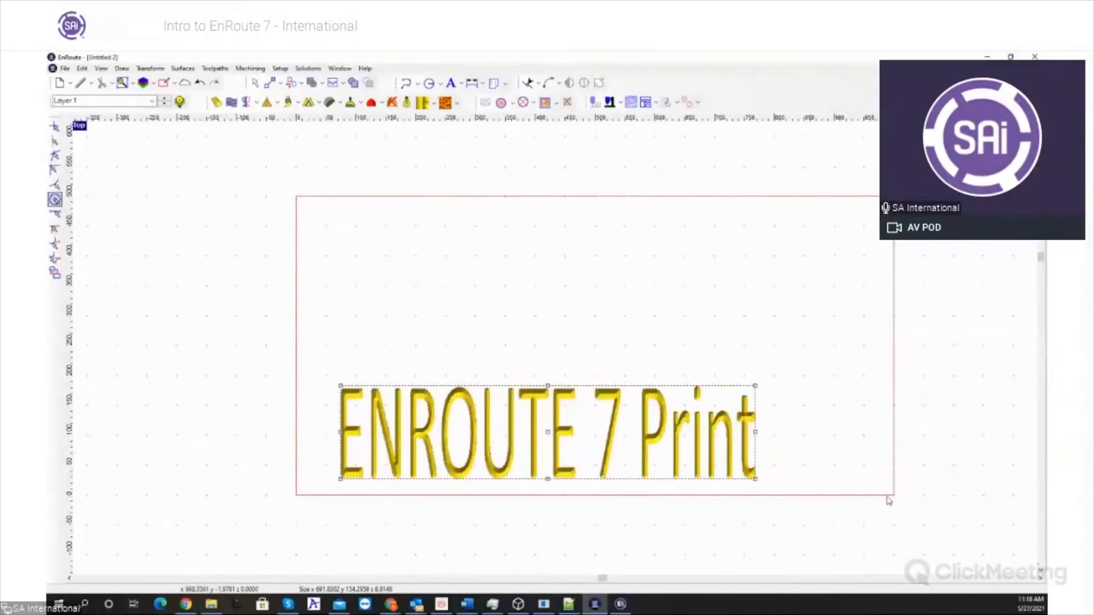
key(Delete)
- Draw eight circles of different sizes scattered over the left half of the plate
click(428, 83)
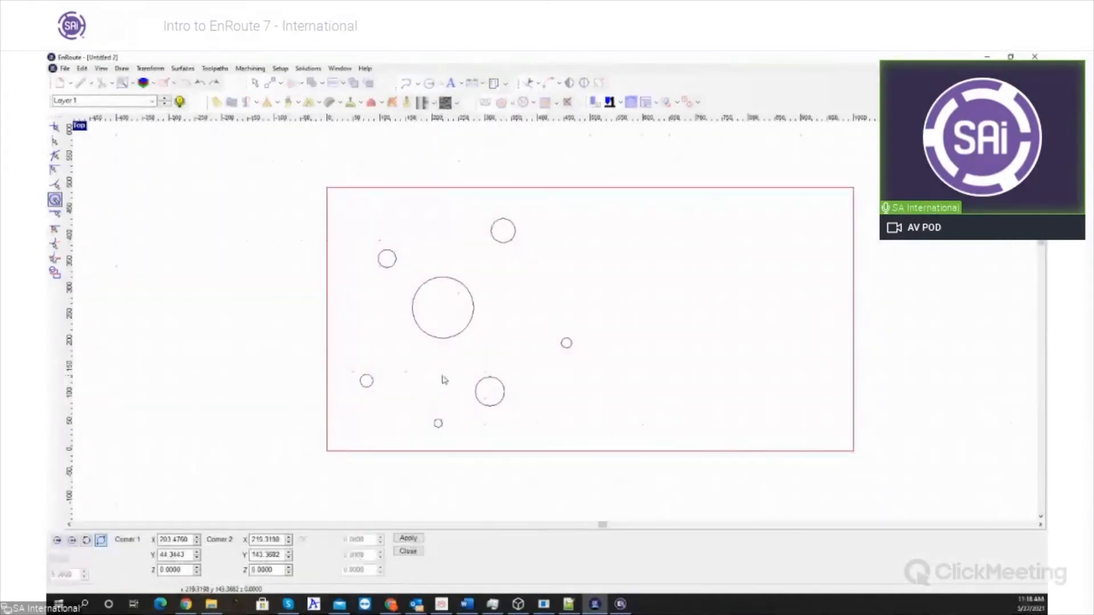
mouse_move(404, 345)
mouse_down()
mouse_move(388, 322)
mouse_move(441, 412)
mouse_move(448, 402)
mouse_up()
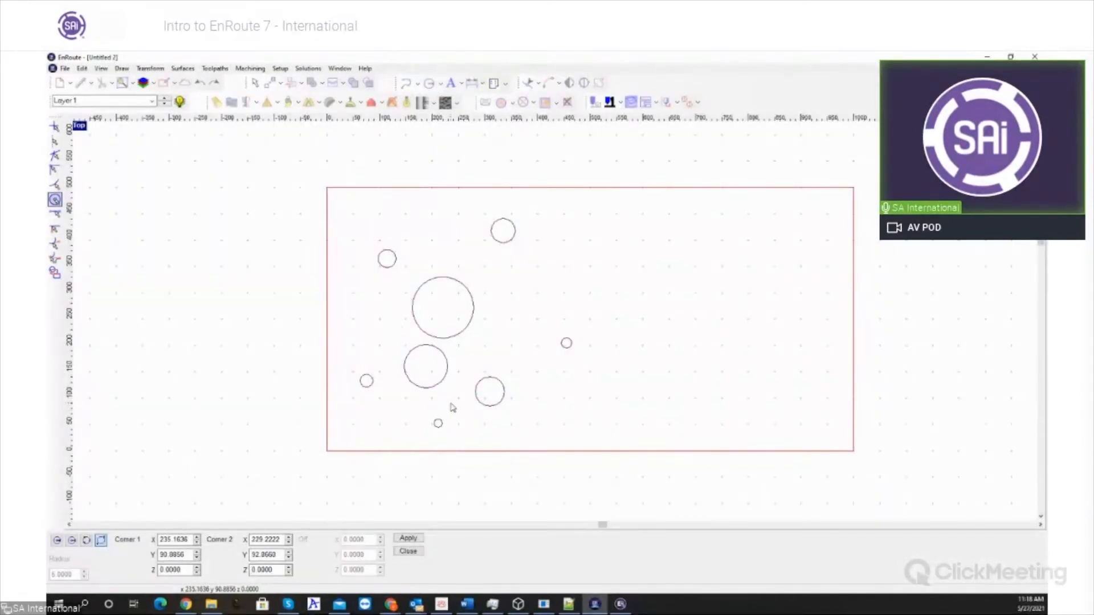
key(Escape)
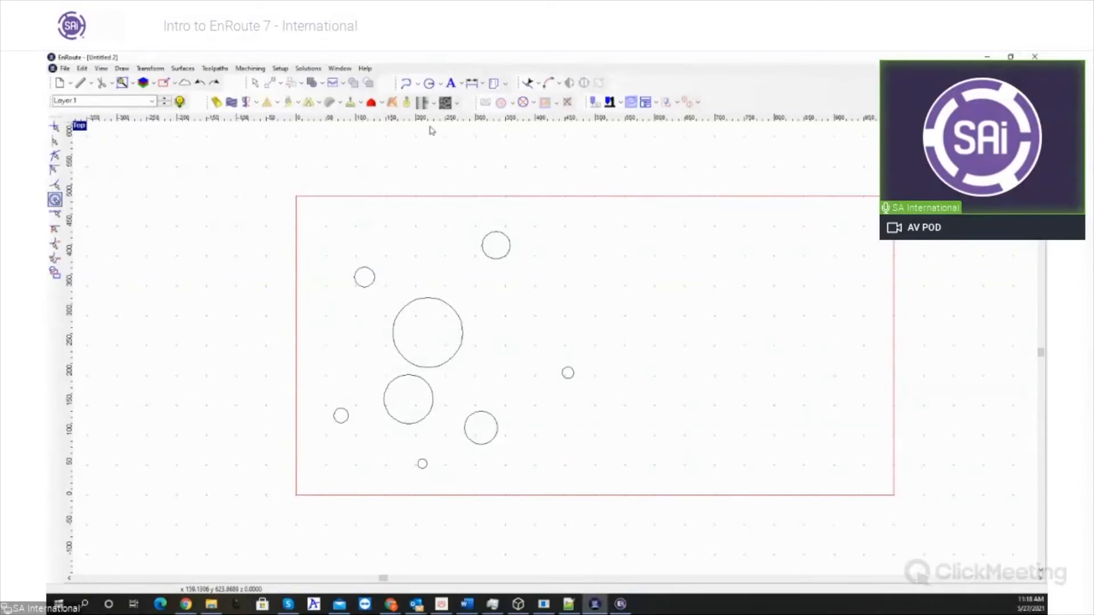
- Draw three open polylines around the circles: one single-segment line and two with two segments each
click(414, 224)
click(458, 286)
right_click(533, 291)
click(405, 83)
click(544, 303)
click(585, 274)
click(625, 333)
right_click(619, 373)
click(409, 84)
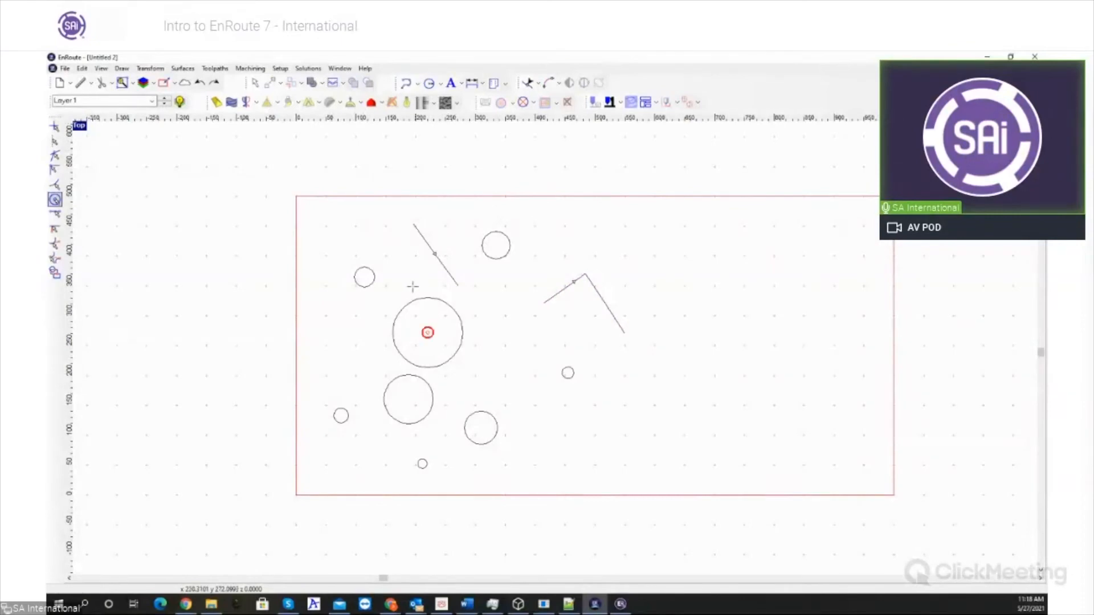
click(392, 267)
click(351, 352)
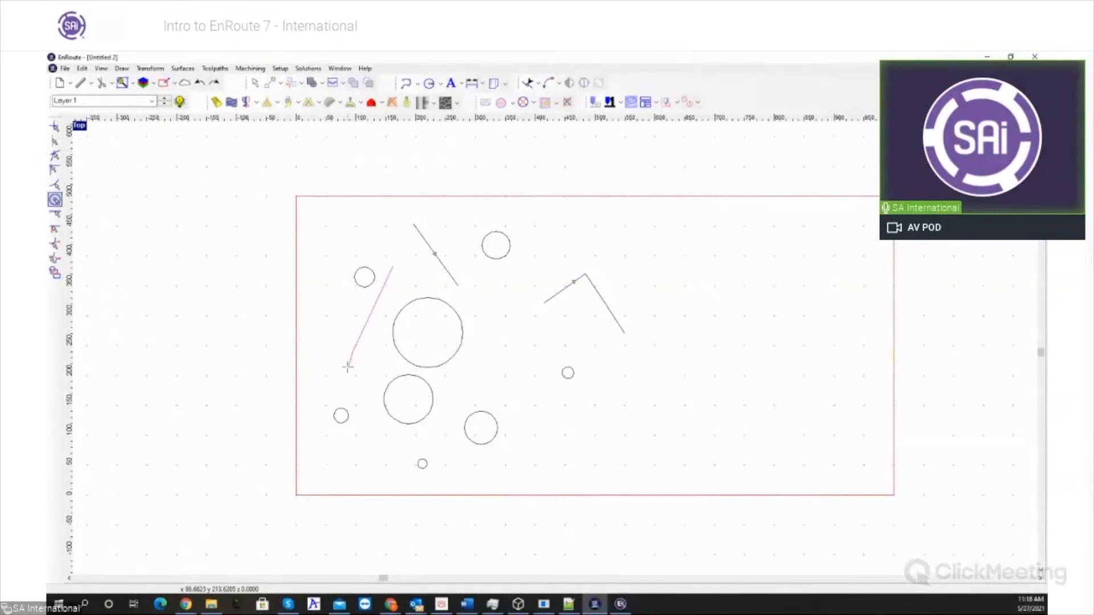
click(319, 374)
right_click(359, 411)
- Select only the open contours among the drawn shapes and move them slightly up and to the right
scroll(309, 328, down, 3)
click(254, 84)
mouse_move(251, 195)
mouse_down()
mouse_move(305, 314)
mouse_move(535, 467)
mouse_up()
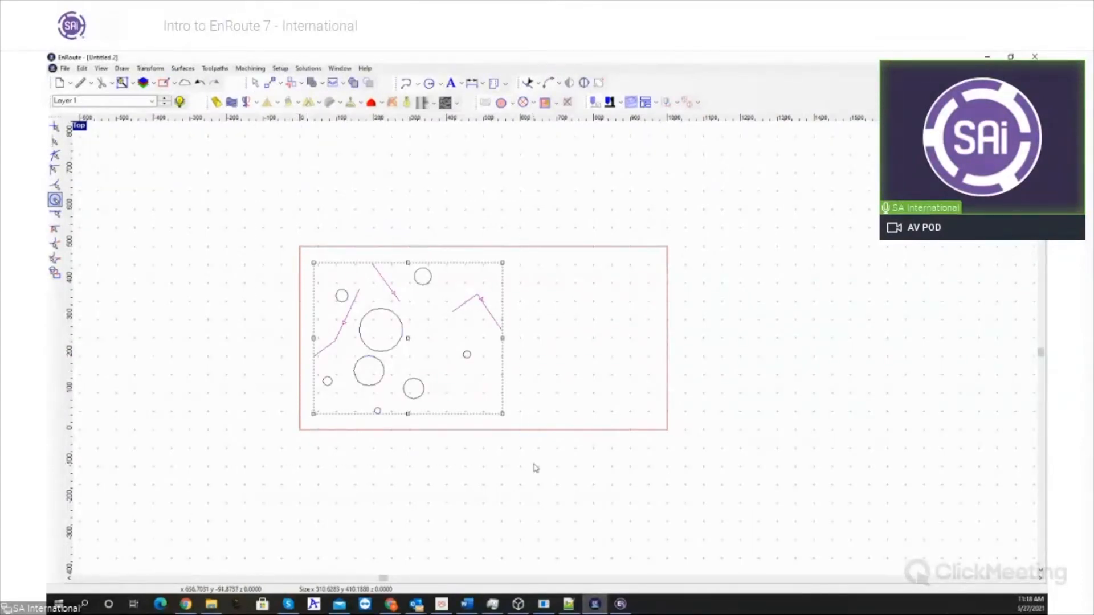
click(82, 68)
mouse_move(153, 180)
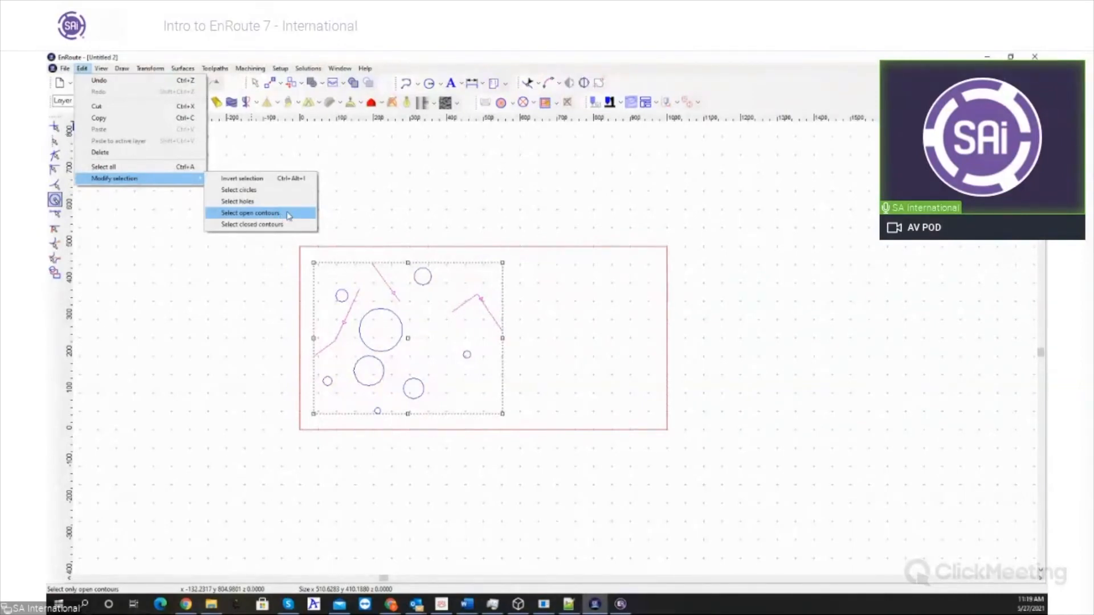
click(288, 215)
mouse_move(409, 311)
mouse_down()
mouse_move(579, 308)
mouse_move(532, 324)
mouse_move(533, 428)
mouse_move(418, 302)
mouse_up()
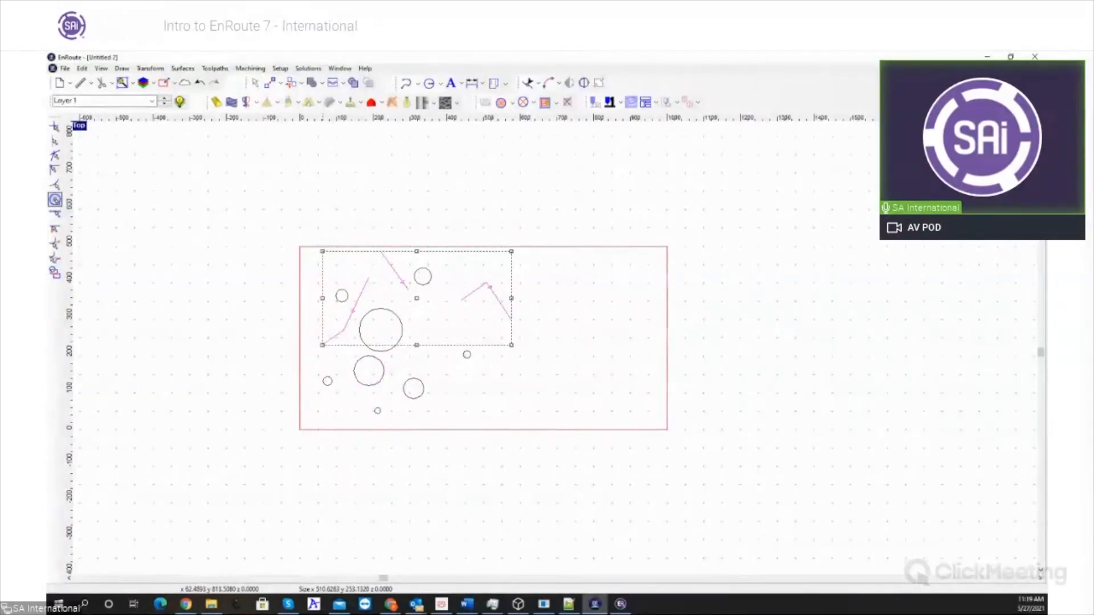
click(707, 203)
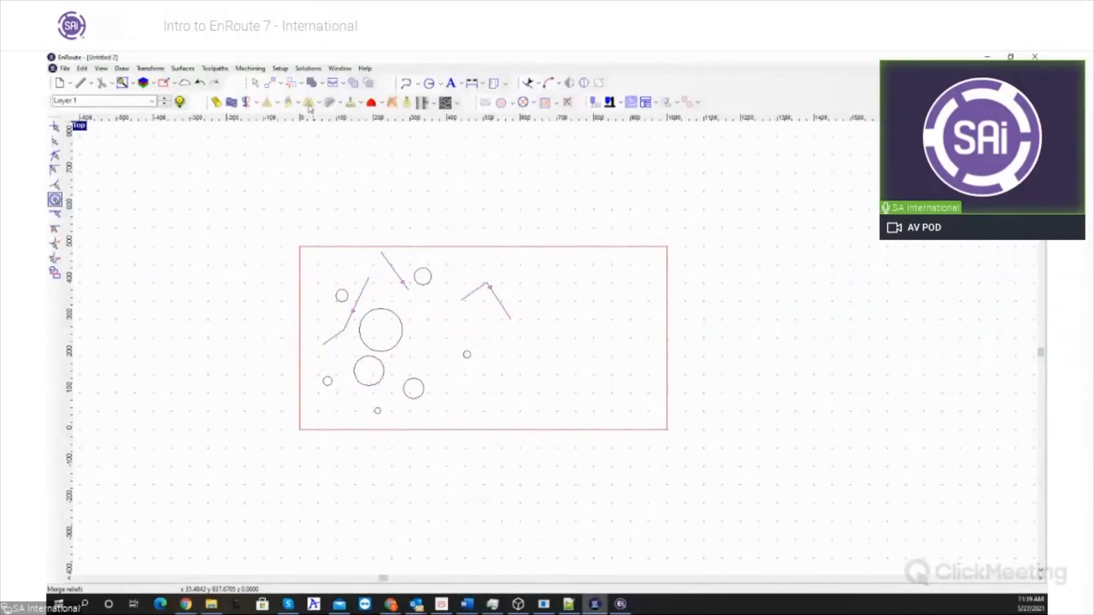
- Start the LibraryManager solution and load ToolLibrary.ini from D:\EnRoute7 665 to modify it
click(312, 68)
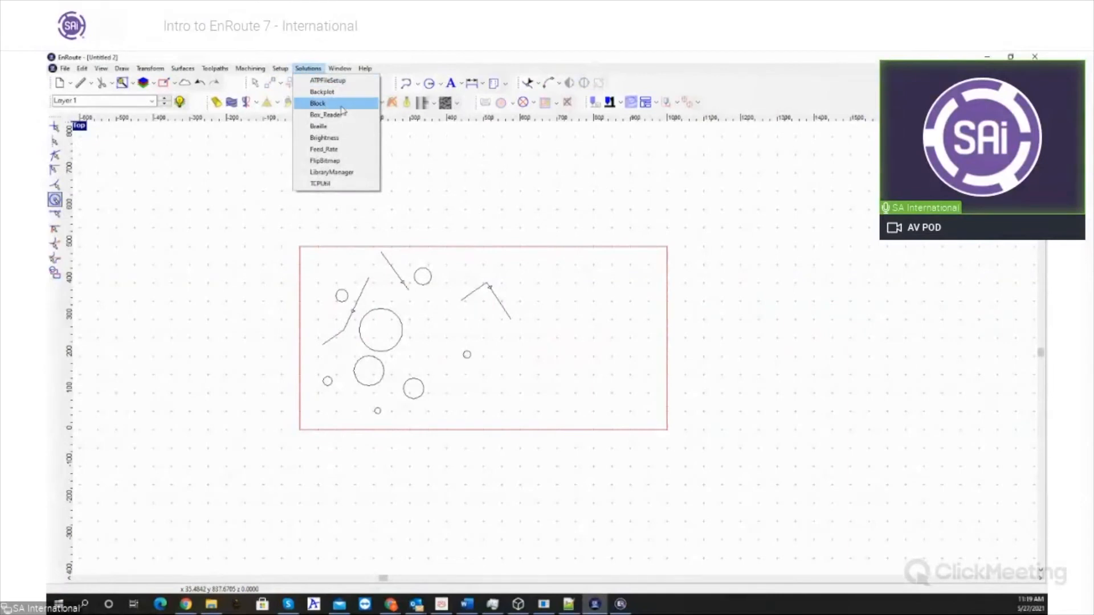
click(350, 172)
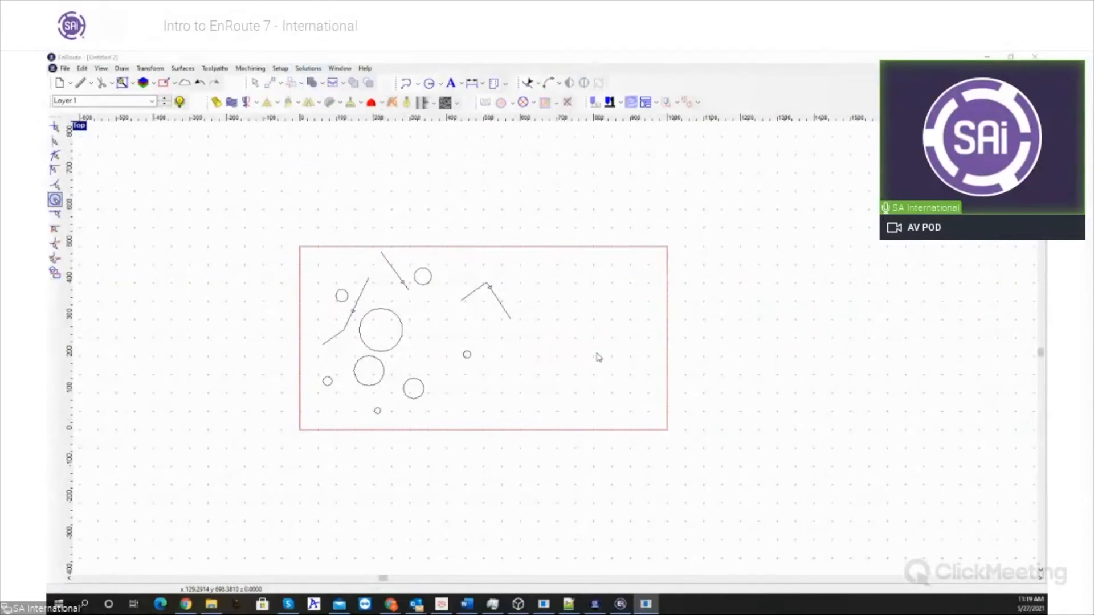
drag(209, 132, 299, 145)
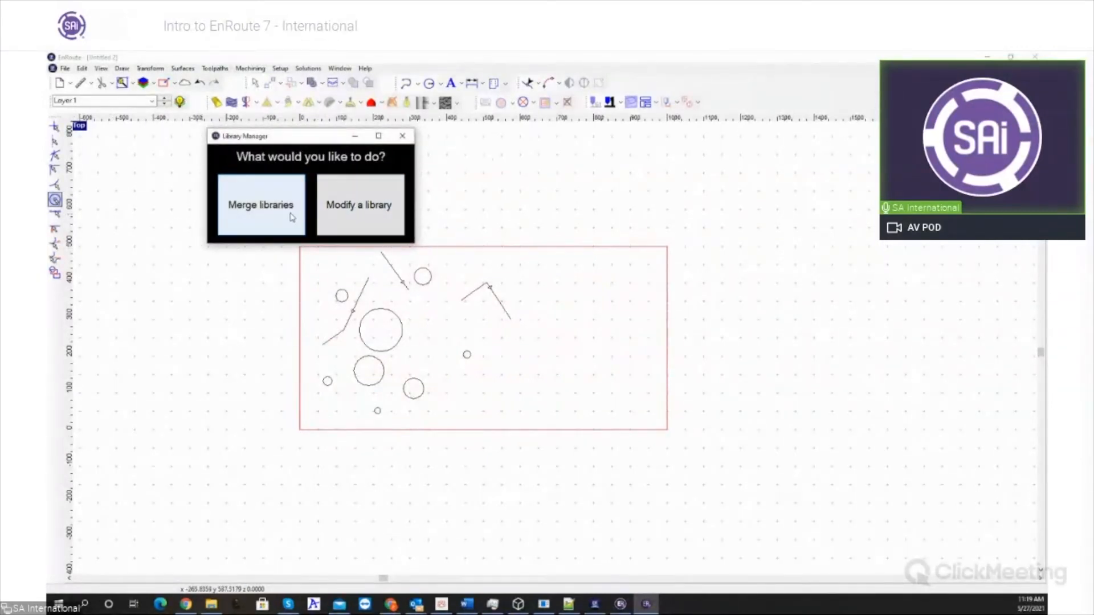
click(359, 207)
click(231, 164)
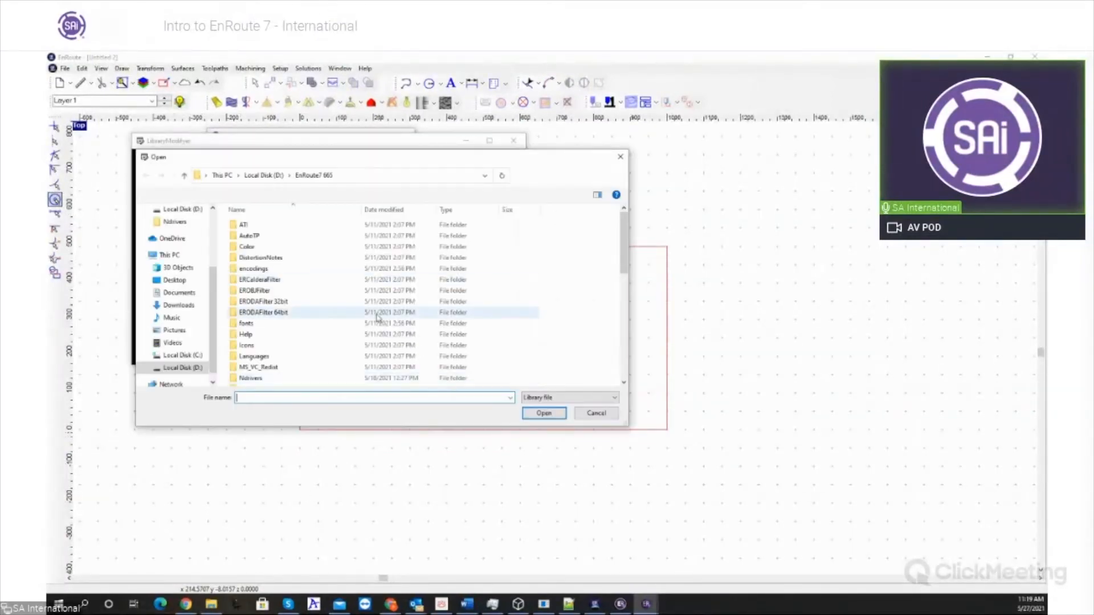
scroll(341, 296, down, 10)
double_click(298, 380)
- Delete the run of tools that includes 3MM, 4MM, 4_2MM and 4_2MM-Material1 from the loaded tool library
scroll(262, 265, up, 1)
click(166, 185)
key(shift+End)
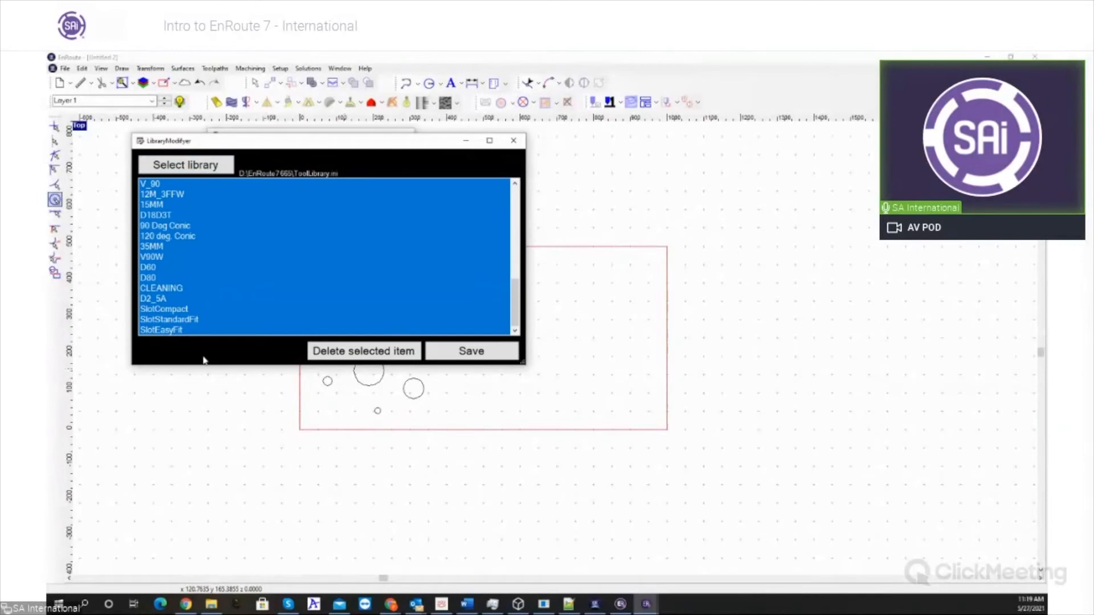
scroll(207, 288, up, 10)
click(212, 279)
drag(221, 226, 262, 226)
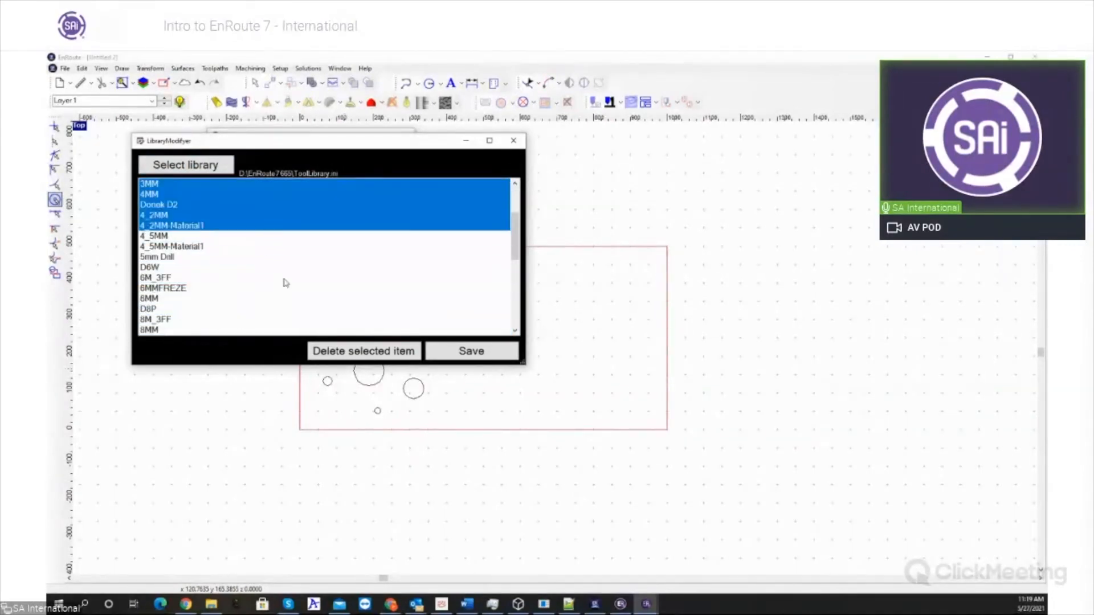
click(372, 357)
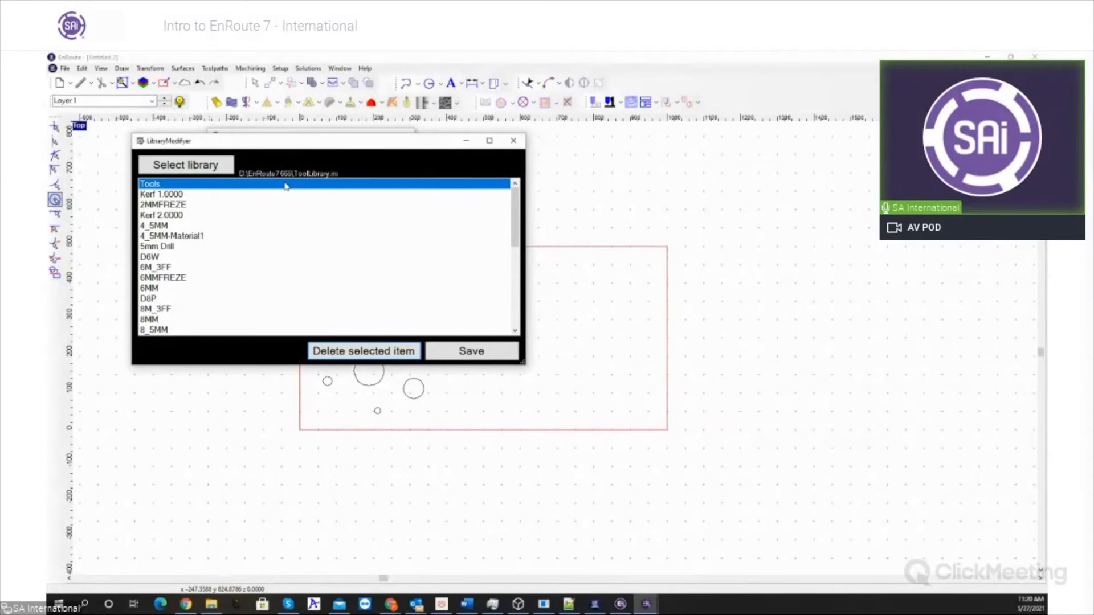
- Select the tools from 2MMFREZE through 8MM, reduce the selection to 4_5MM, and close the library modifier without saving
drag(261, 204, 239, 296)
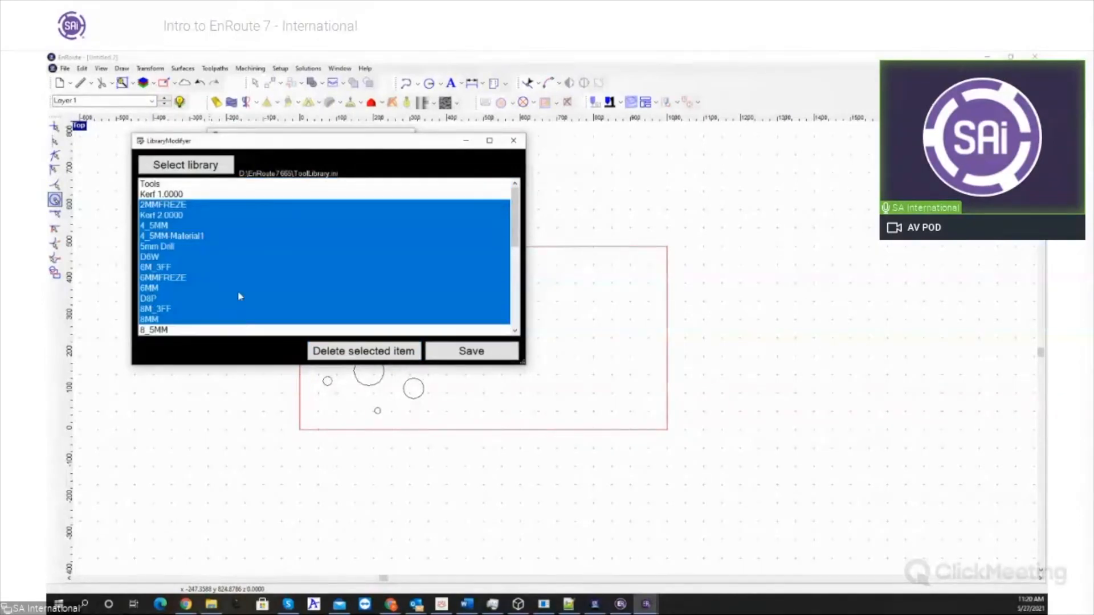
click(184, 228)
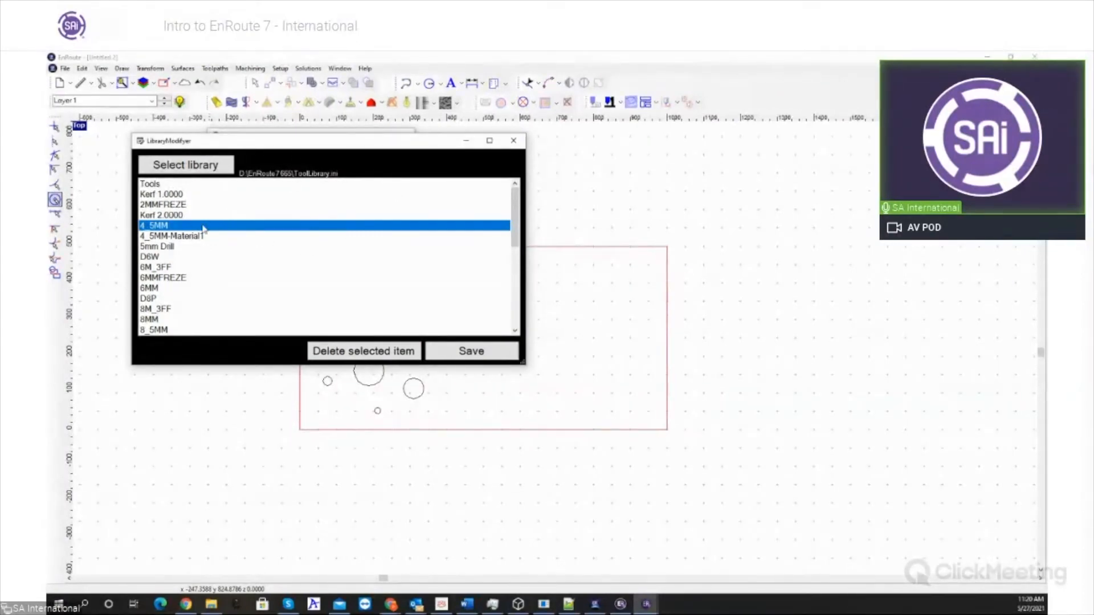
click(510, 143)
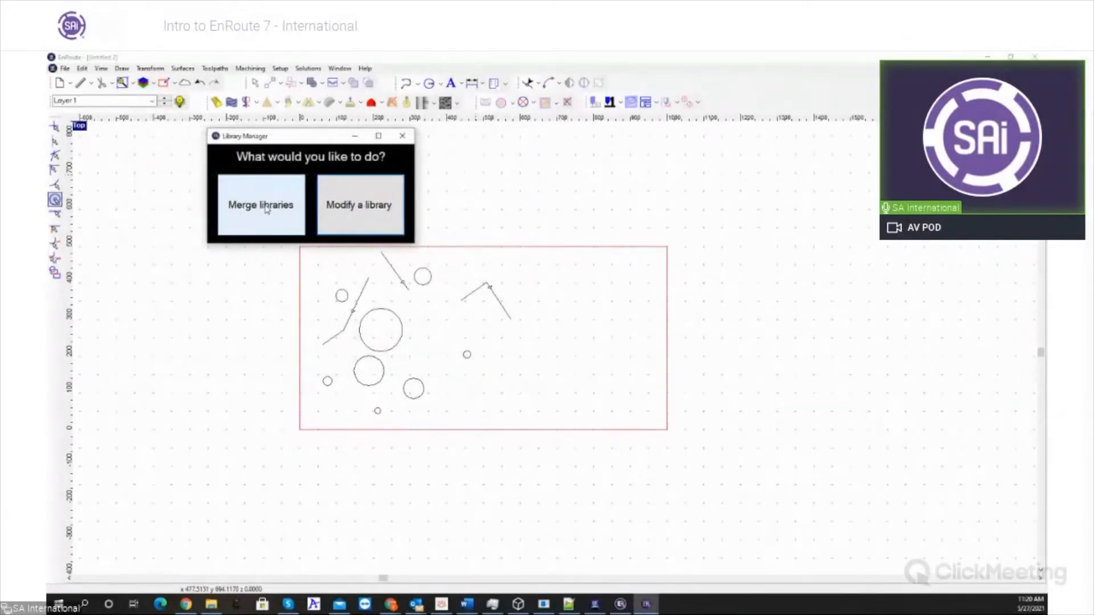
- Look at the option for merging libraries, dismiss it, and close the Library Manager
click(266, 209)
click(408, 156)
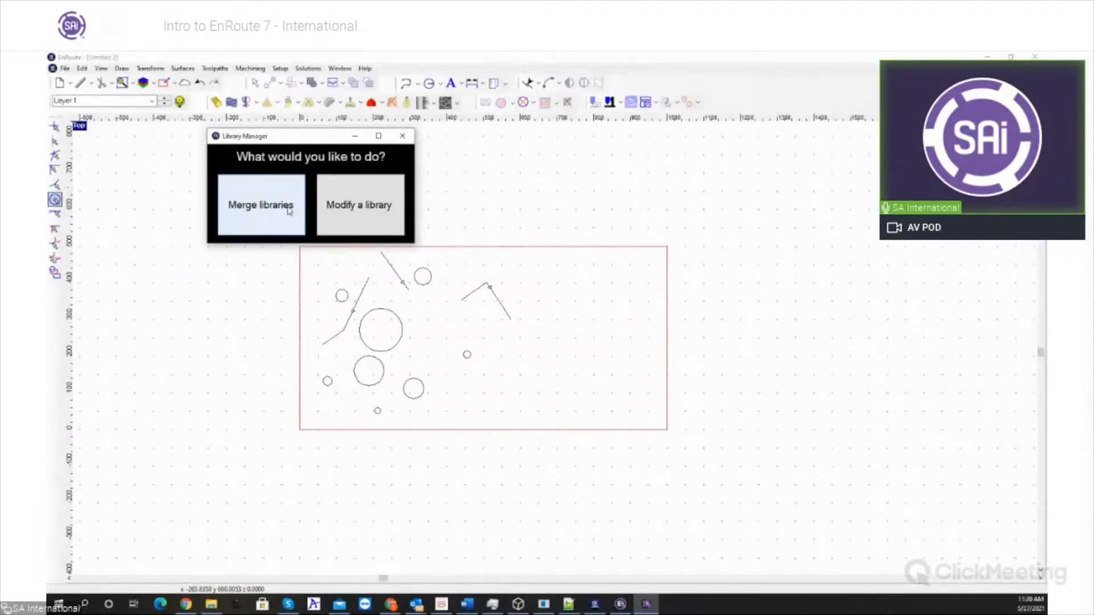
click(402, 137)
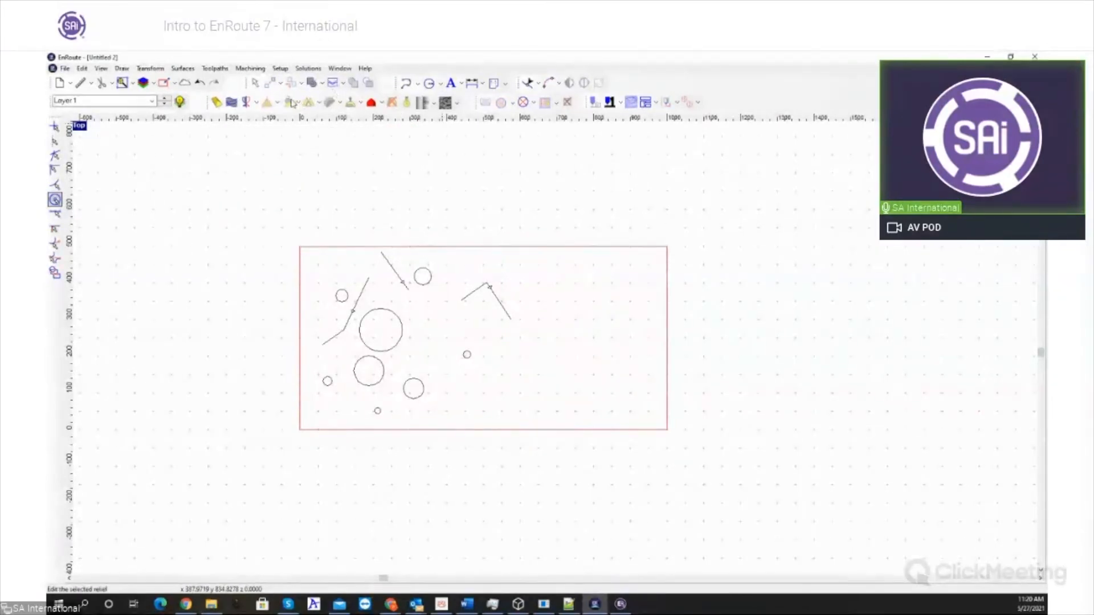
- Show the Cloud window, expand its Cloud Tools, and open the One Line Fonts website
click(183, 85)
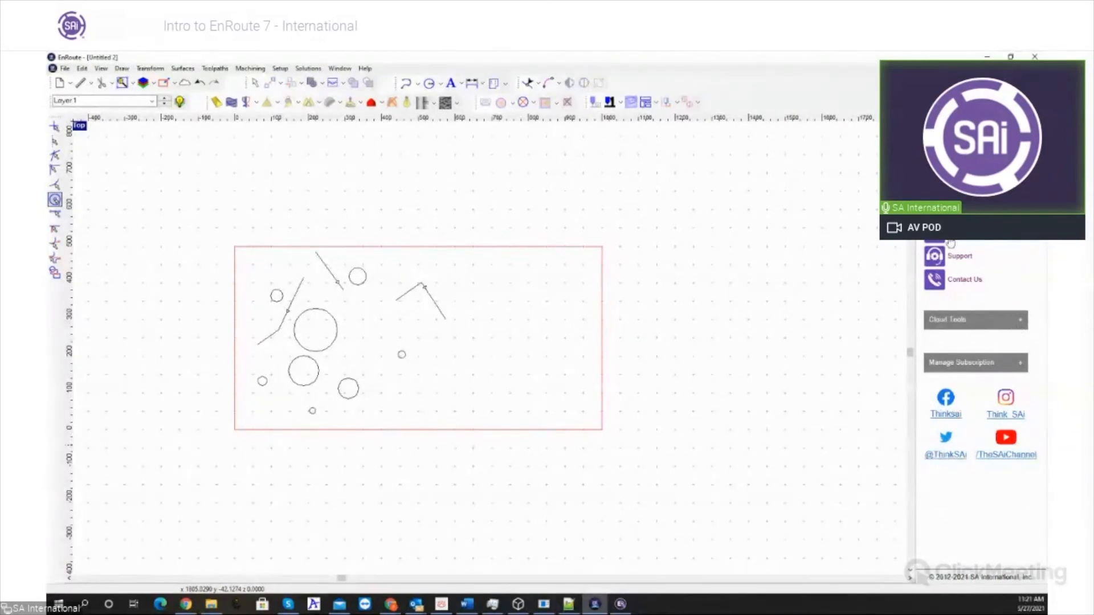
click(1017, 322)
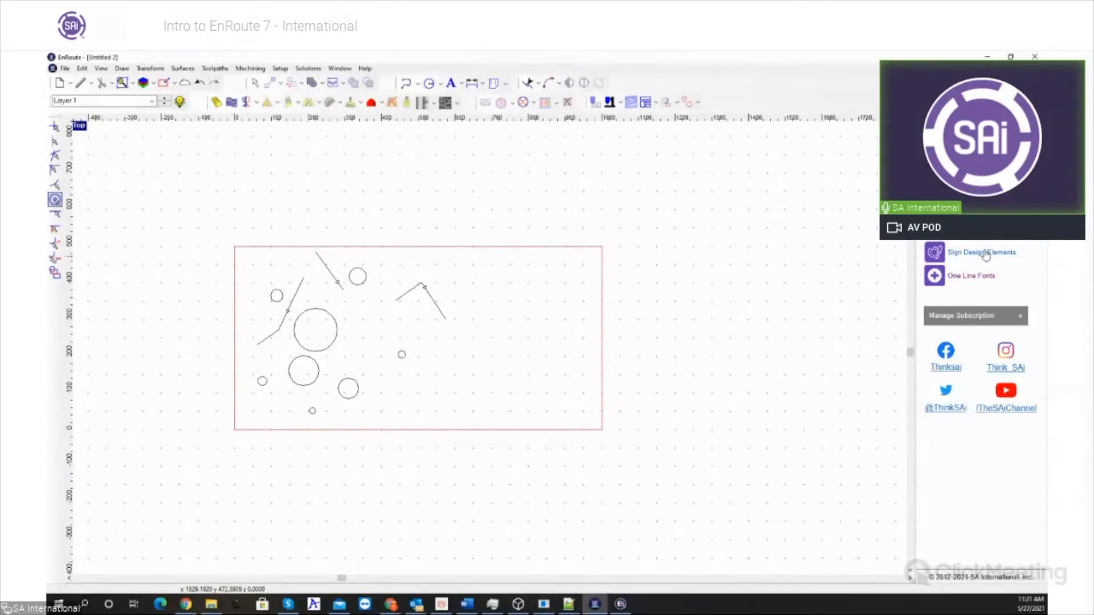
click(965, 281)
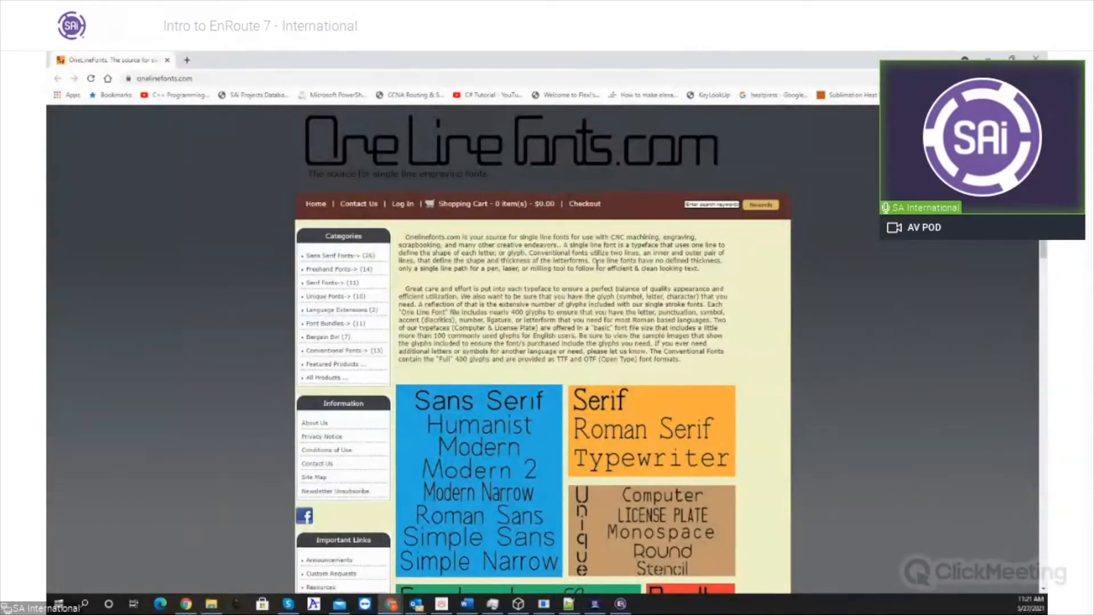
- Examine the single-line font categories on onelinefonts.com and return to EnRoute to show the Manage Subscription options
scroll(822, 169, down, 3)
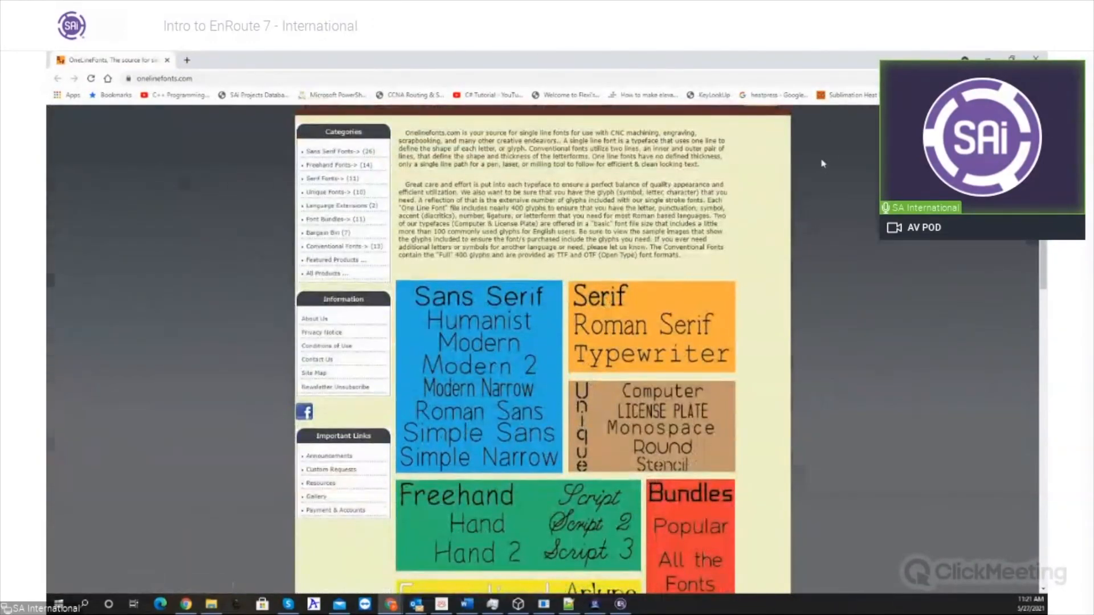
scroll(822, 169, down, 7)
scroll(566, 325, up, 4)
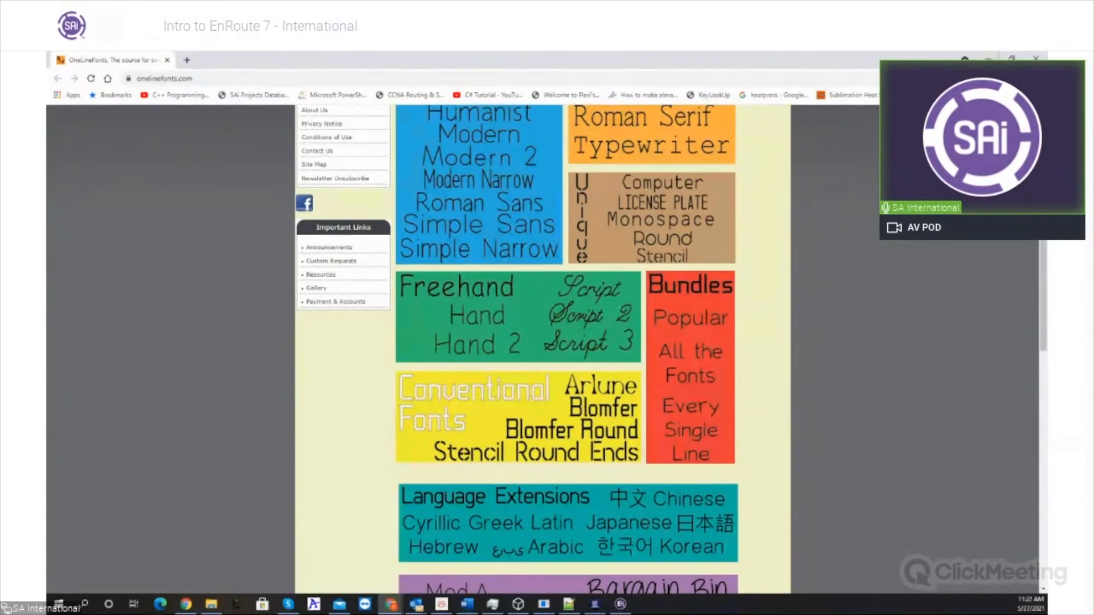
click(988, 58)
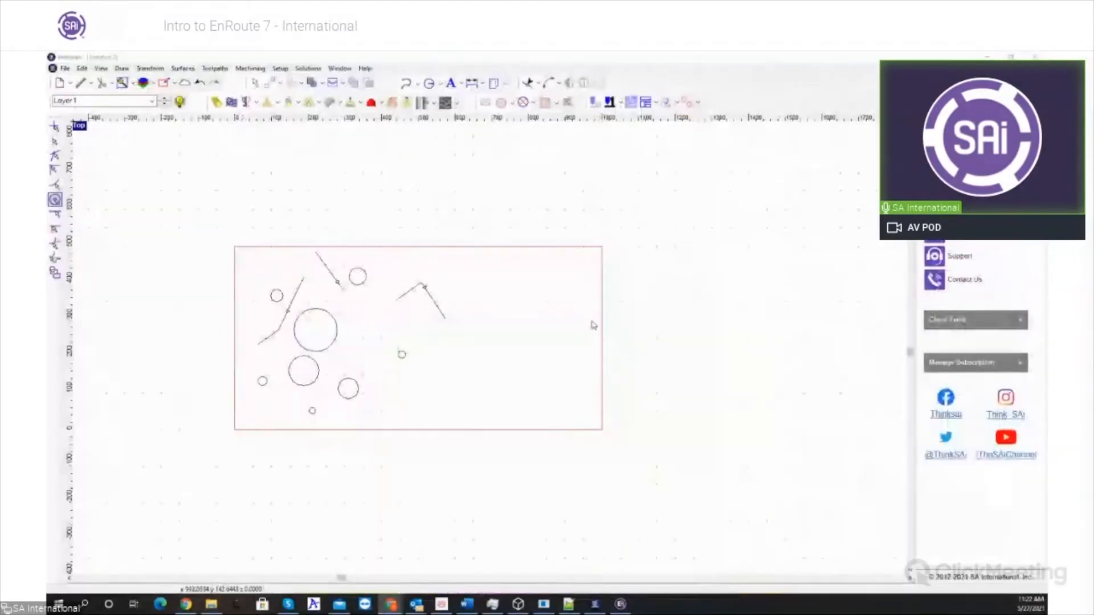
click(978, 367)
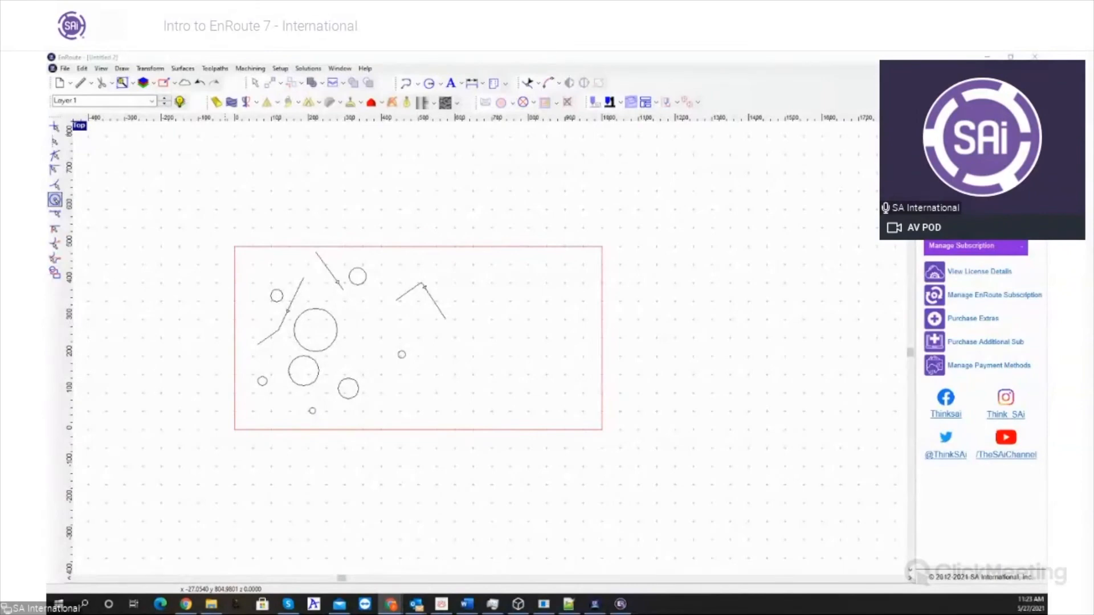
- Delete all the circles and open polylines from the plate
mouse_move(212, 235)
mouse_down()
mouse_move(297, 317)
mouse_move(482, 455)
mouse_up()
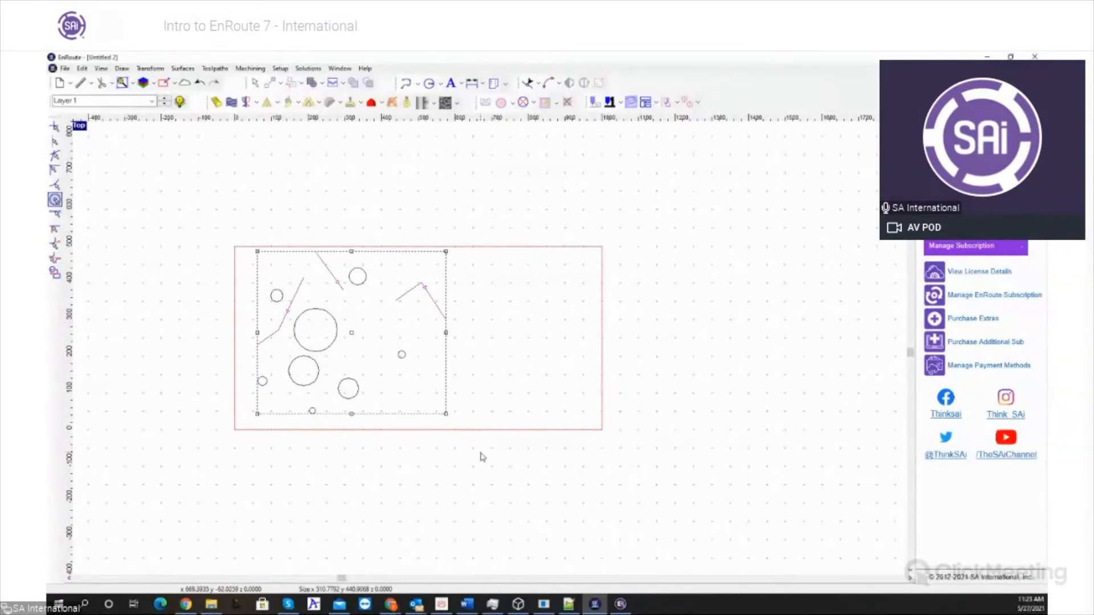
key(Delete)
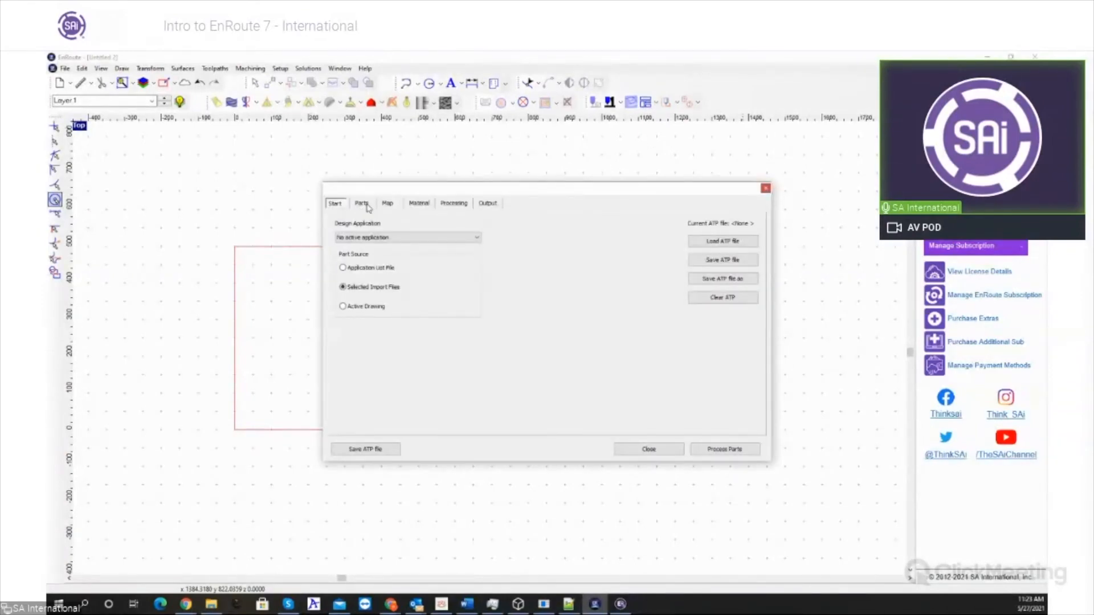
- Review the nesting, double side machining and label parameters in the ATP Processing settings, and close the dialog
click(447, 208)
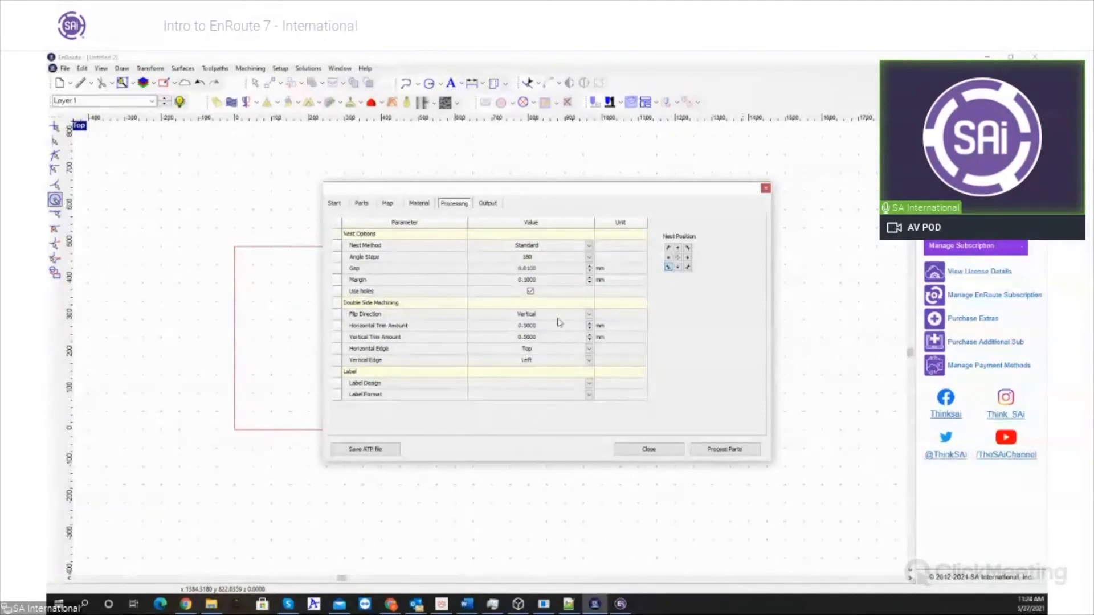
click(765, 188)
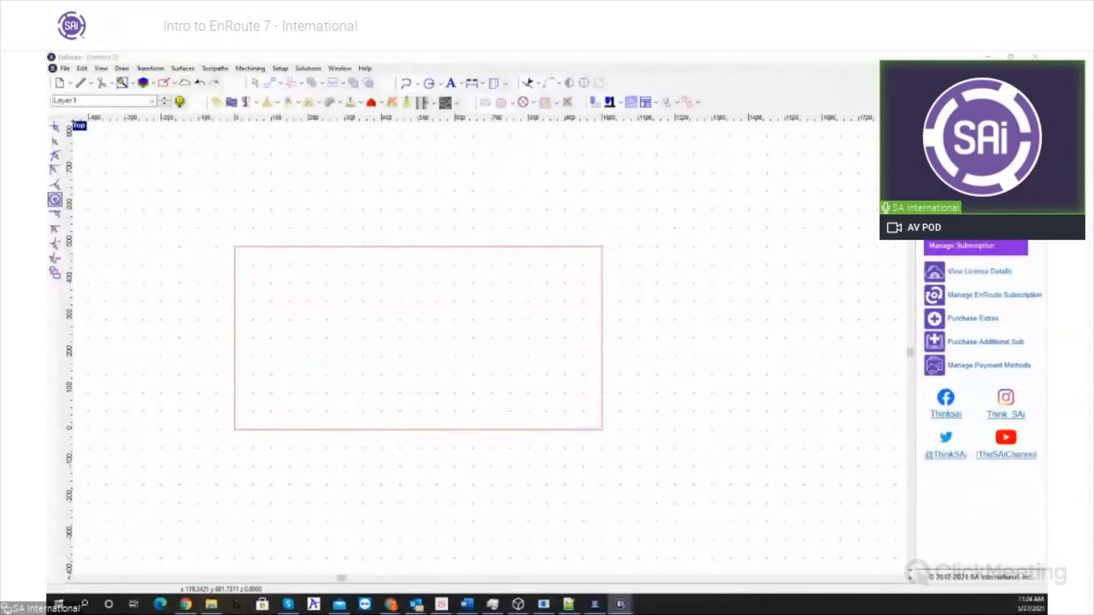
- Bring the older EnRoute window into view in front of the drawing, and show and dismiss its About information
drag(48, 128, 572, 165)
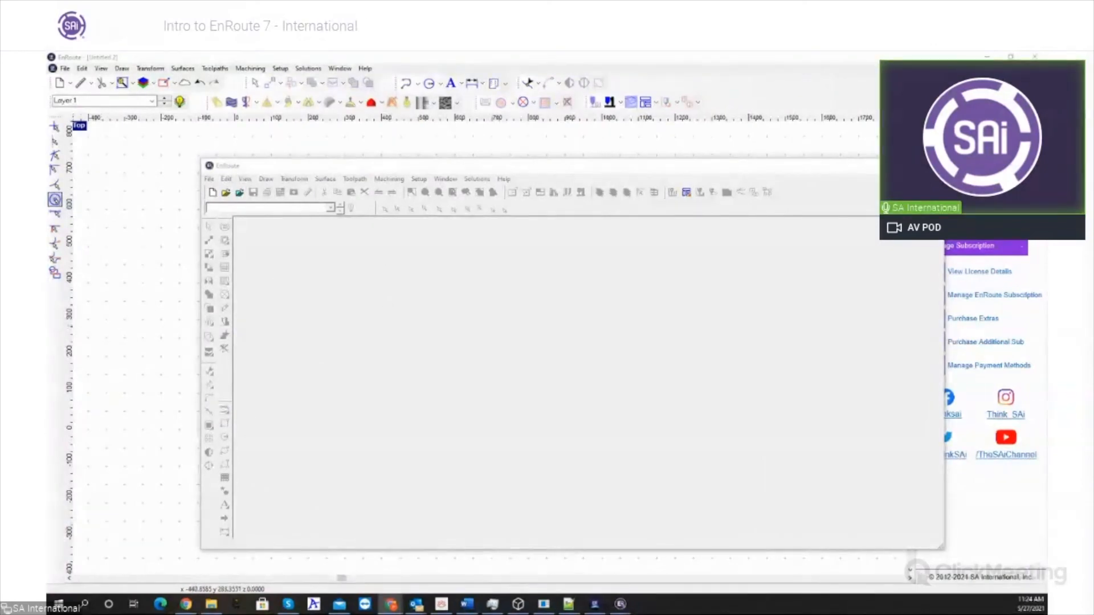
click(504, 179)
click(539, 196)
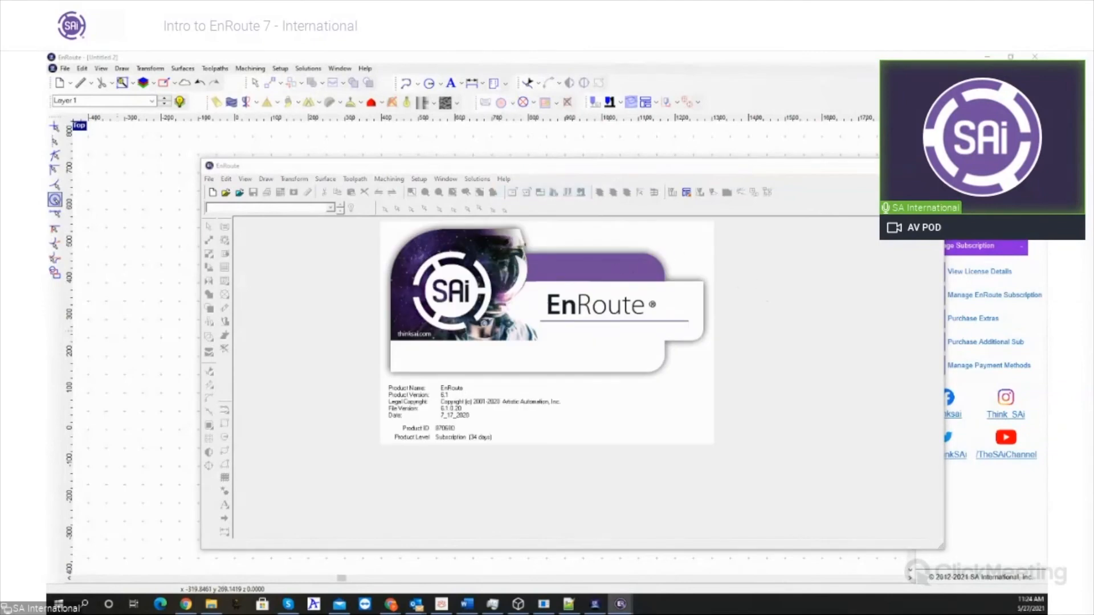
click(698, 443)
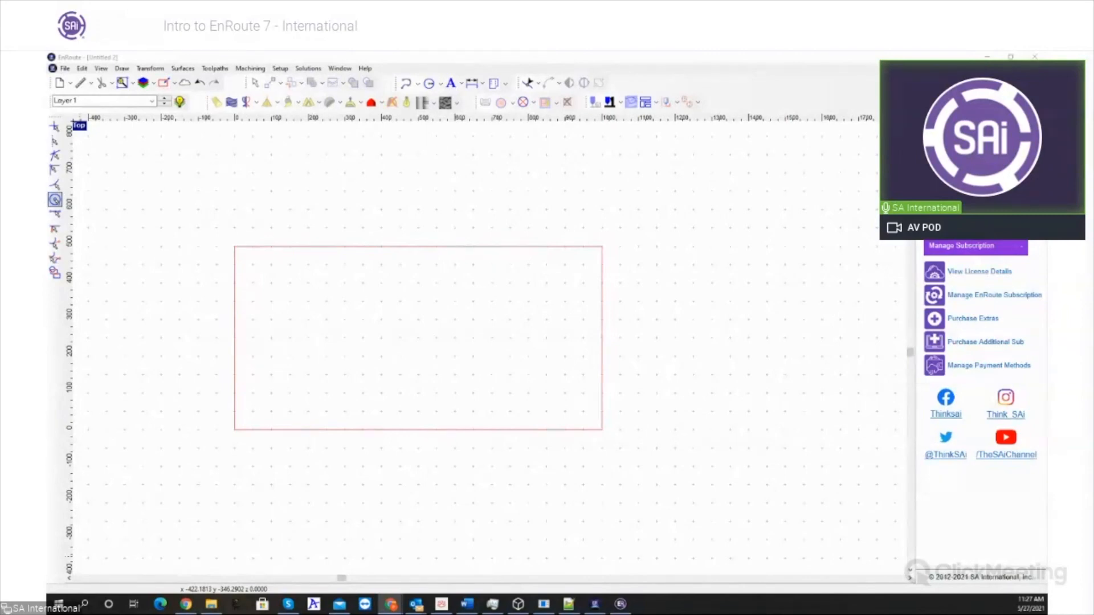
- Show the Load settings folder chooser for a previous EnRoute version and dismiss it without choosing a folder
click(364, 68)
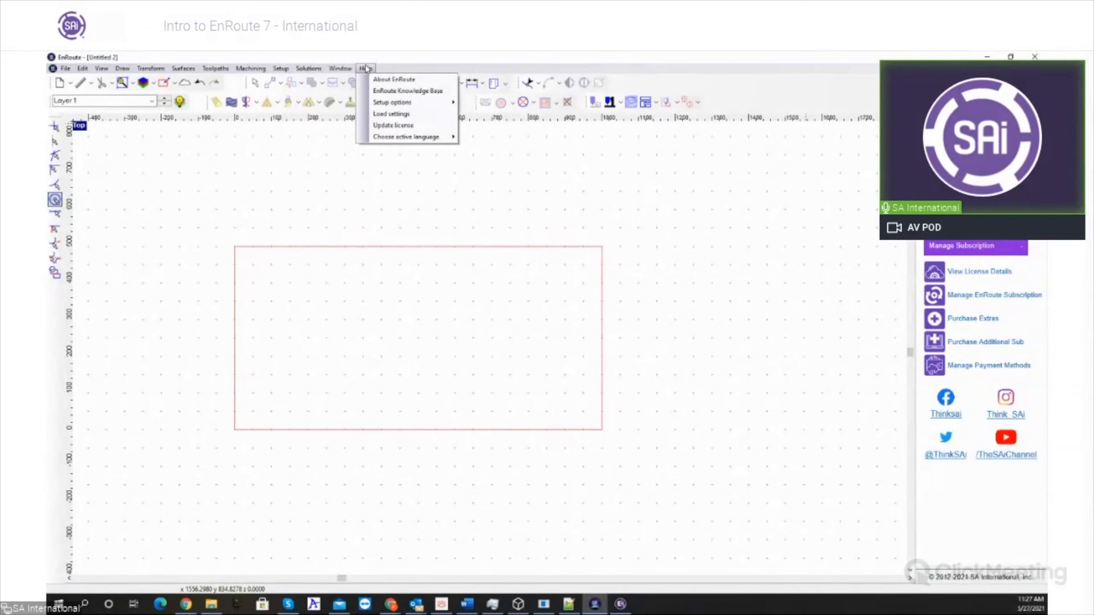
click(398, 114)
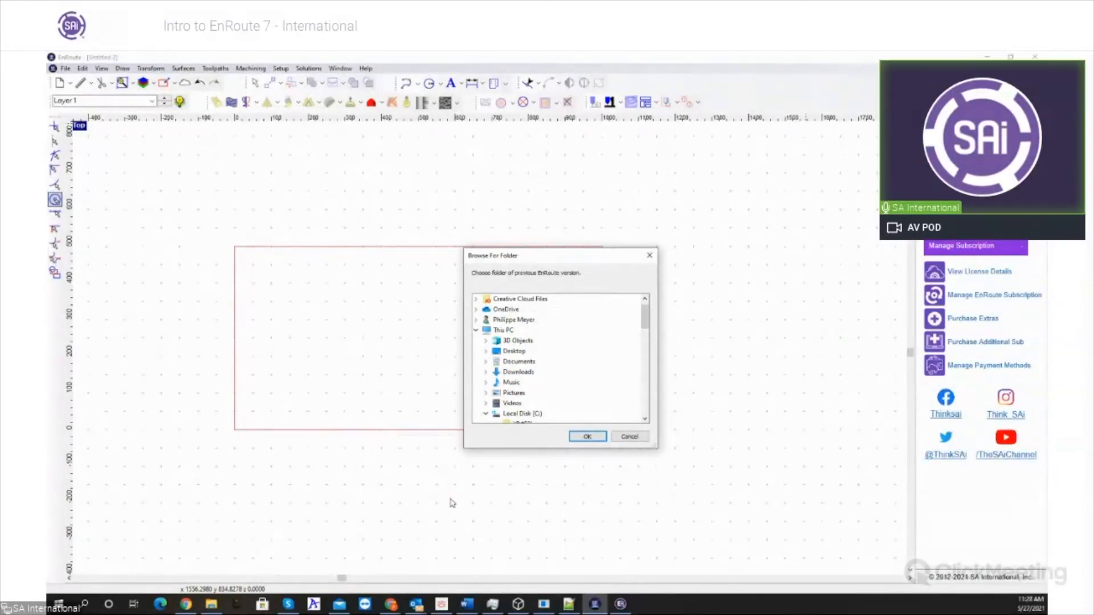
click(629, 436)
scroll(284, 399, down, 2)
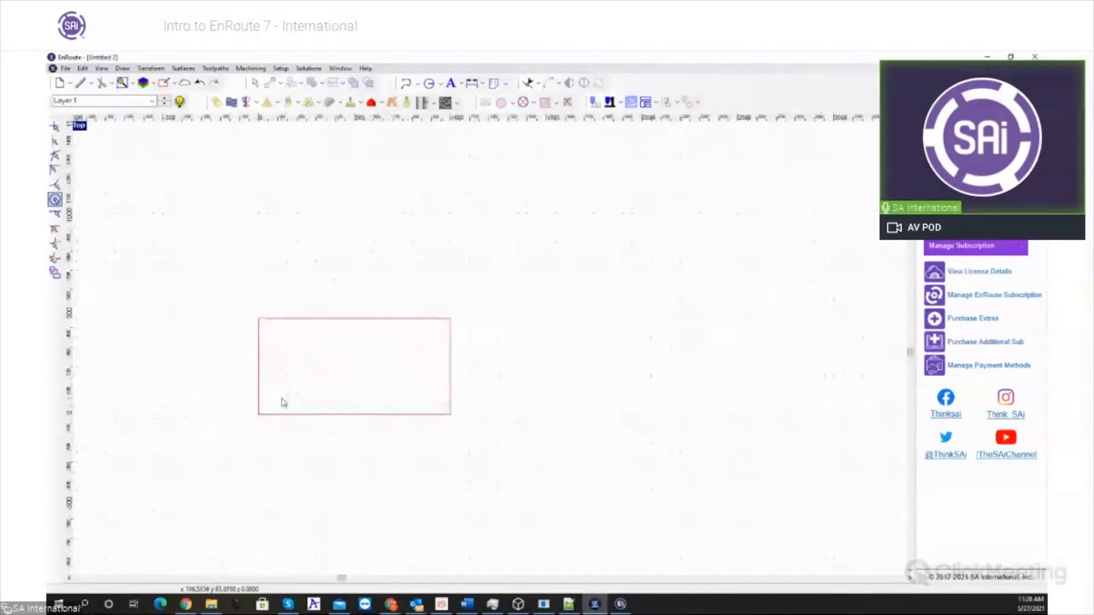